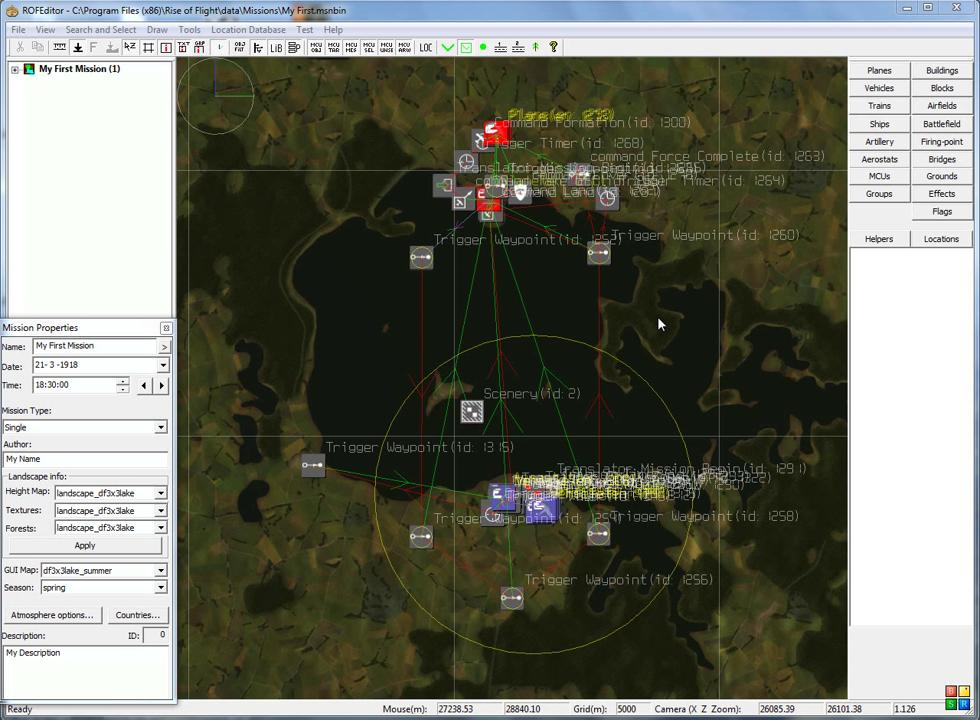
Step: Change the mission type from single-player to Deathmatch in the mission properties
right_click_drag(663, 311, 631, 398)
right_click_drag(617, 354, 625, 376)
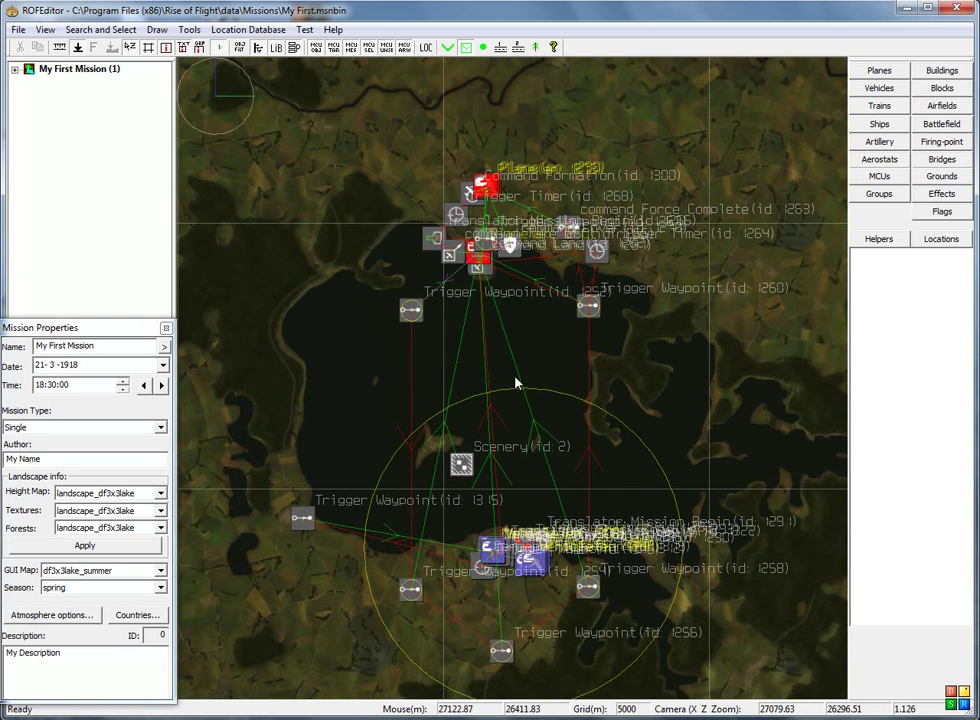
right_click_drag(307, 228, 317, 197)
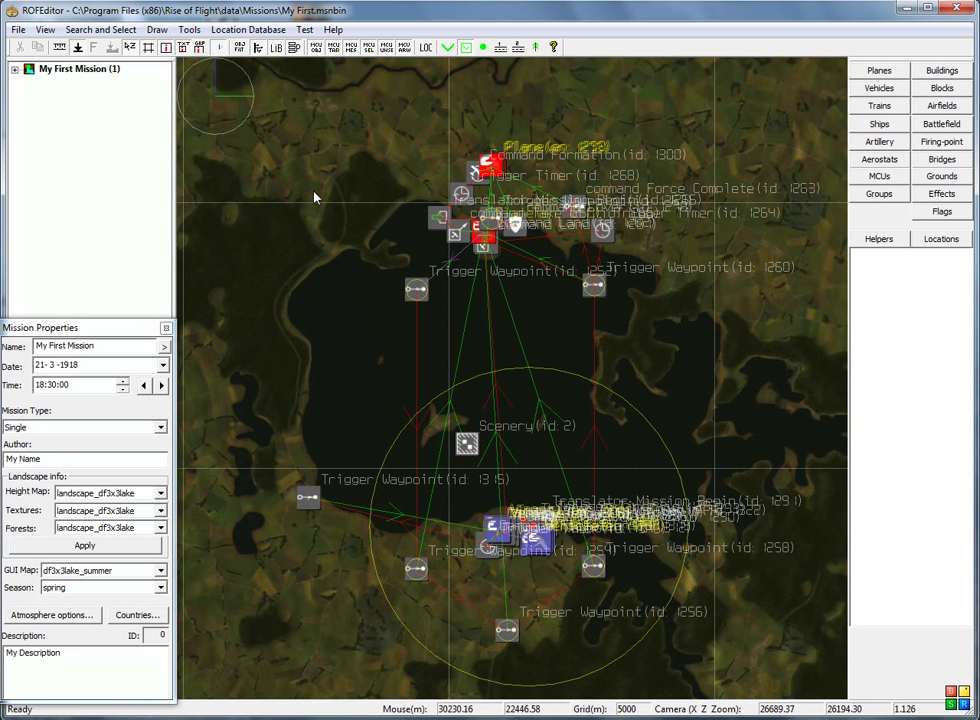
left_click(161, 429)
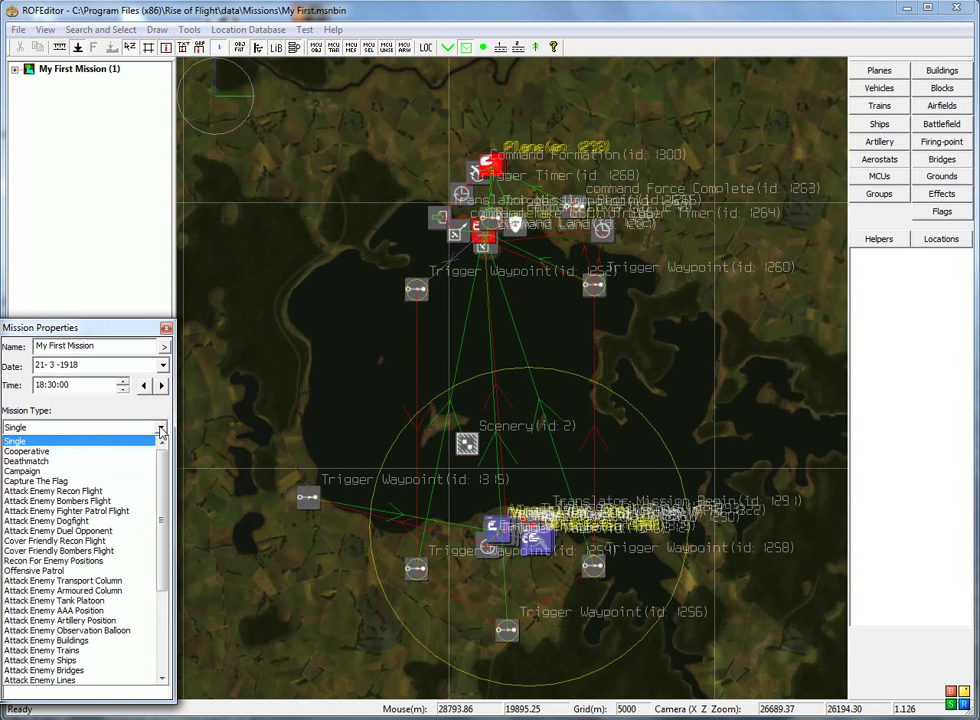
left_click(41, 463)
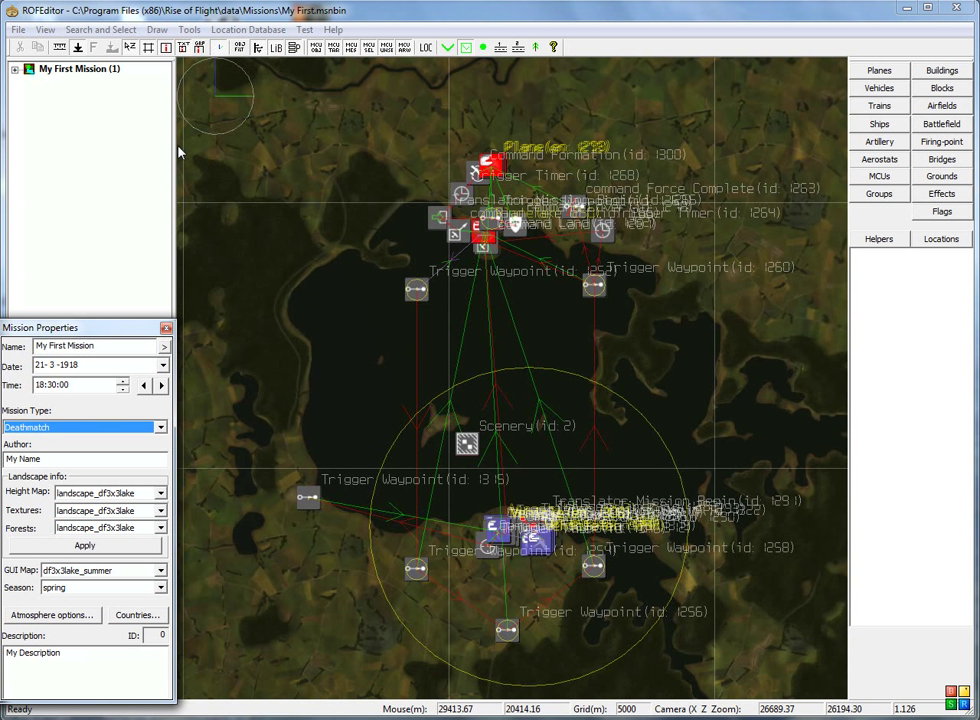
Step: Start saving the mission under a new name and browse to the data\Multiplayer\Dogfight folder
left_click(18, 30)
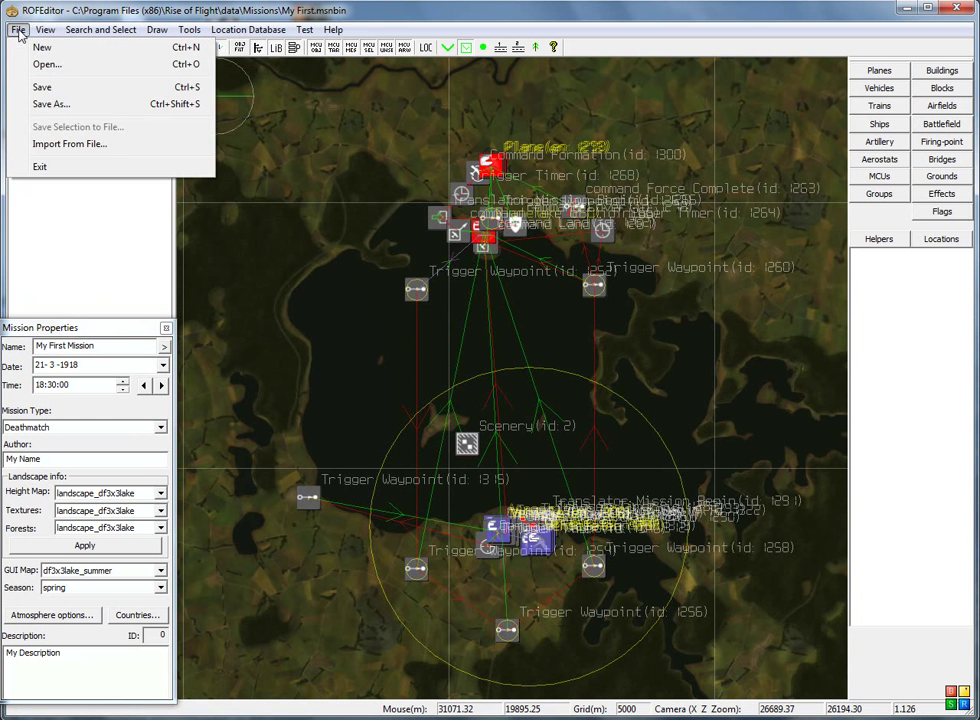
left_click(45, 102)
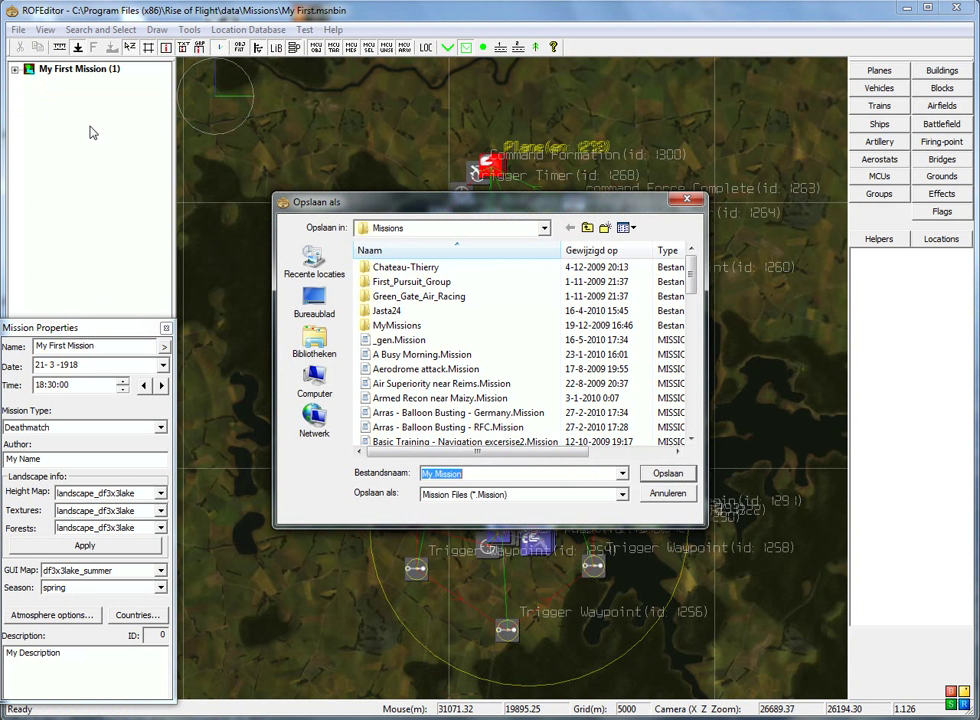
left_click(587, 227)
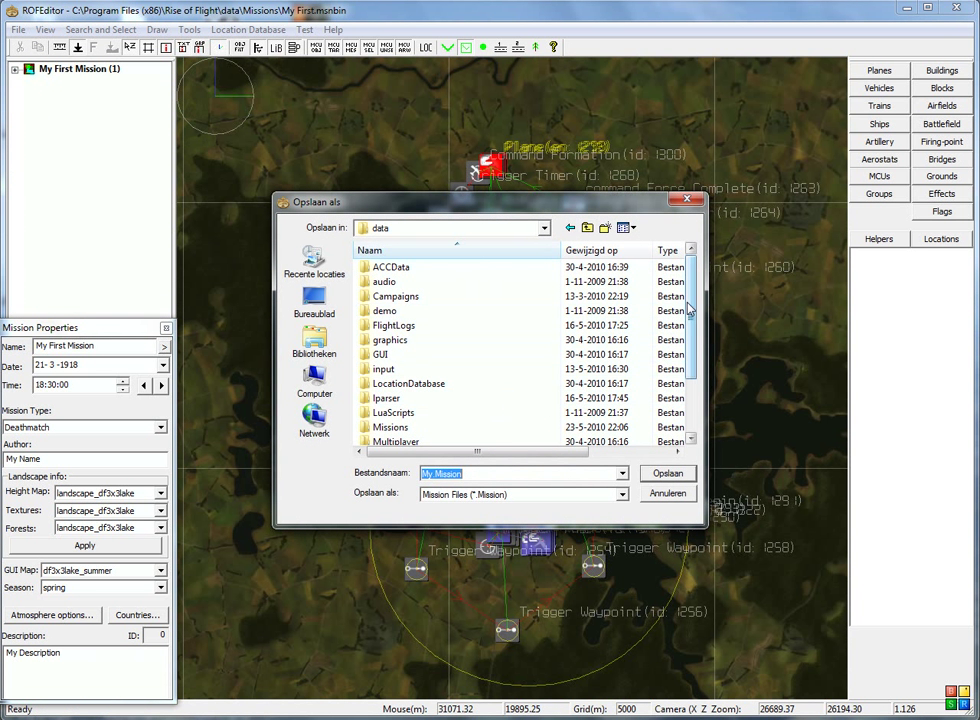
left_click_drag(689, 306, 691, 357)
double_click(398, 370)
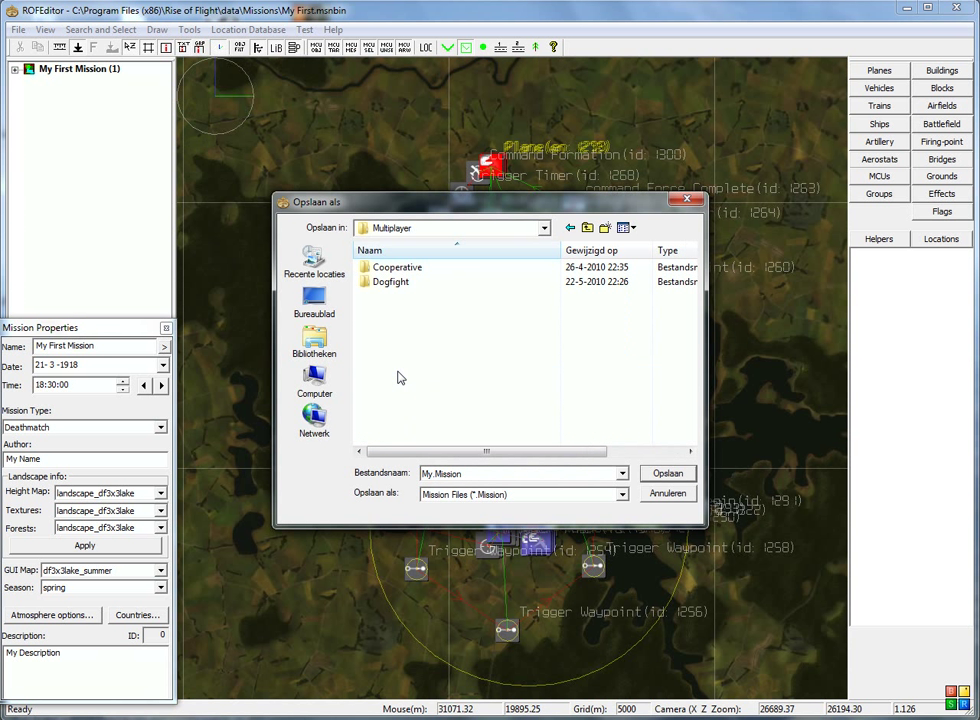
double_click(390, 284)
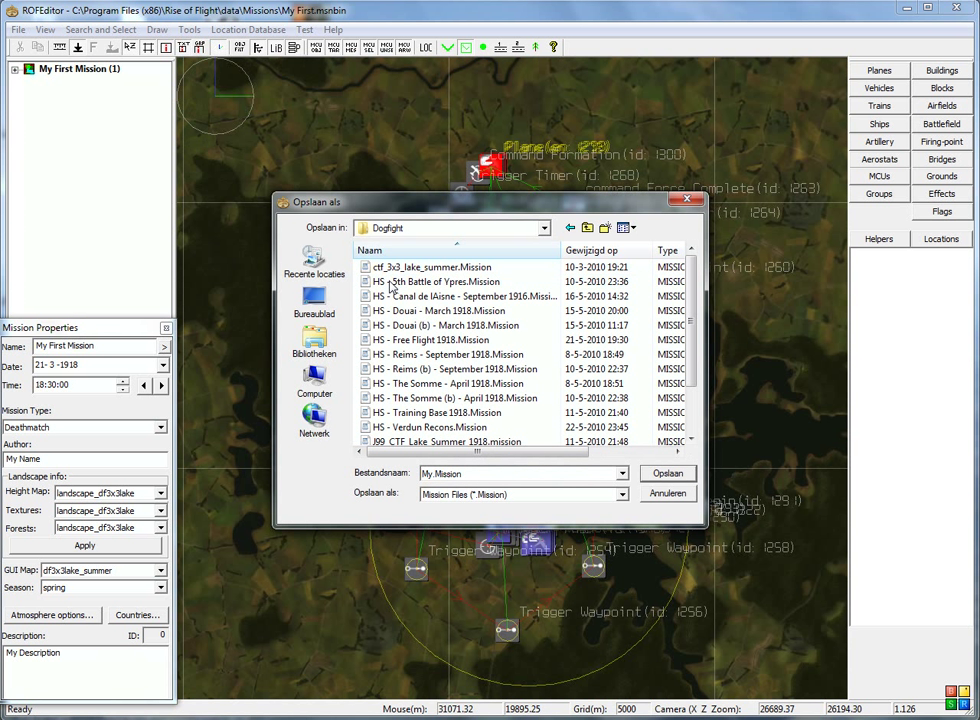
Step: Name the mission file My First MP, save it and dismiss the integrity check message
left_click(433, 474)
left_click(433, 474)
type("firs")
key("BackSpace")
type("F")
key("Right")
type("MP")
left_click(665, 476)
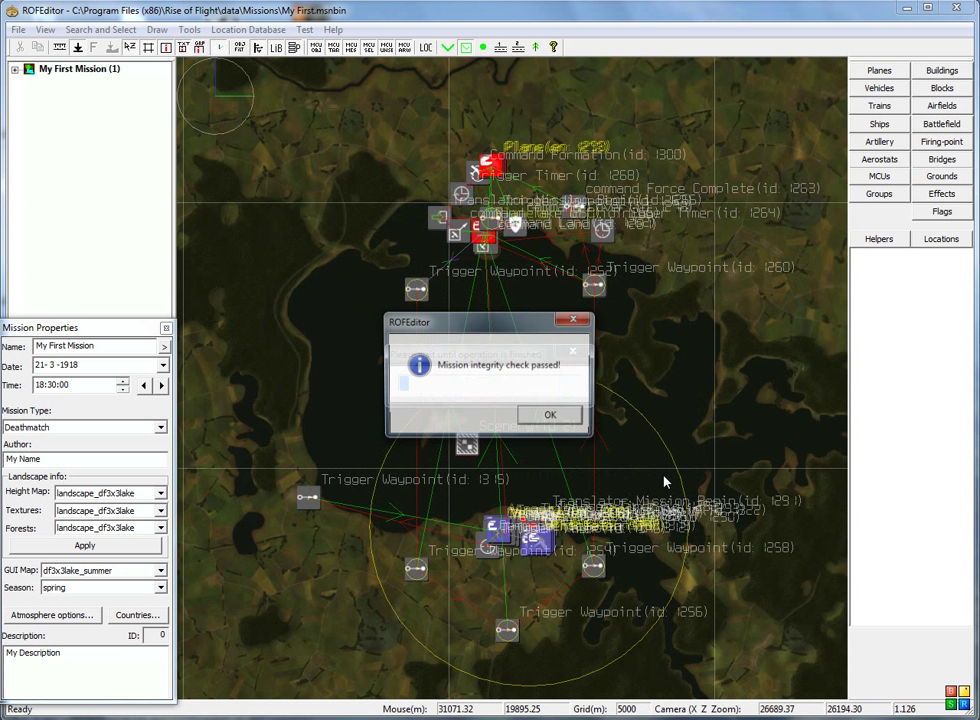
left_click(548, 419)
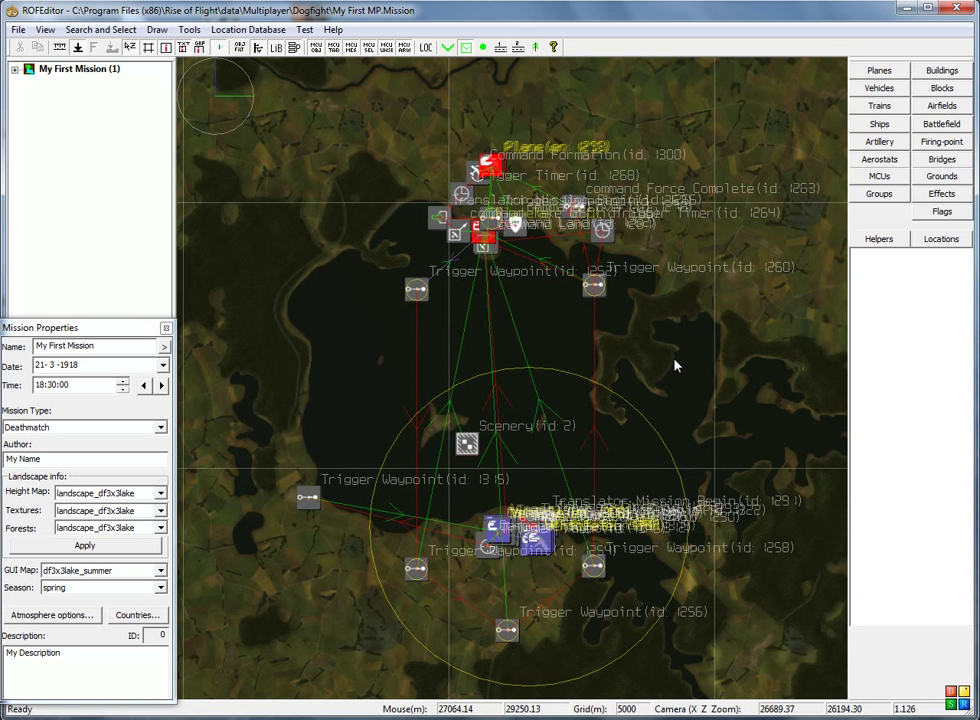
Step: Delete the spad13 plane standing in front of the hangar at the southern airfield
right_click_drag(678, 337, 688, 275)
scroll(512, 478, "up", 8)
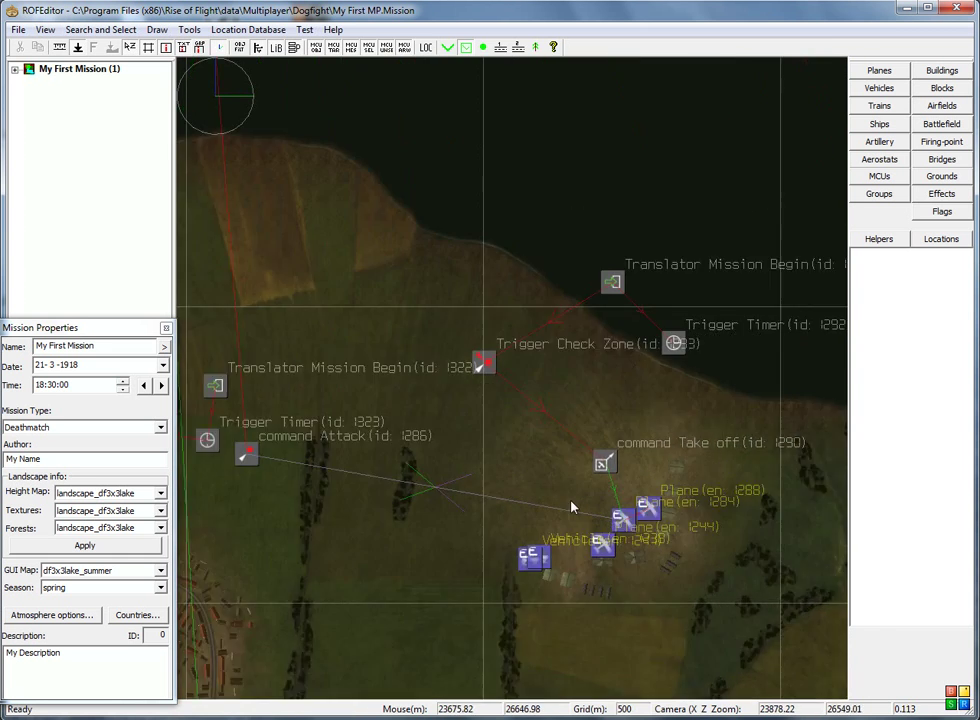
scroll(572, 508, "up", 6)
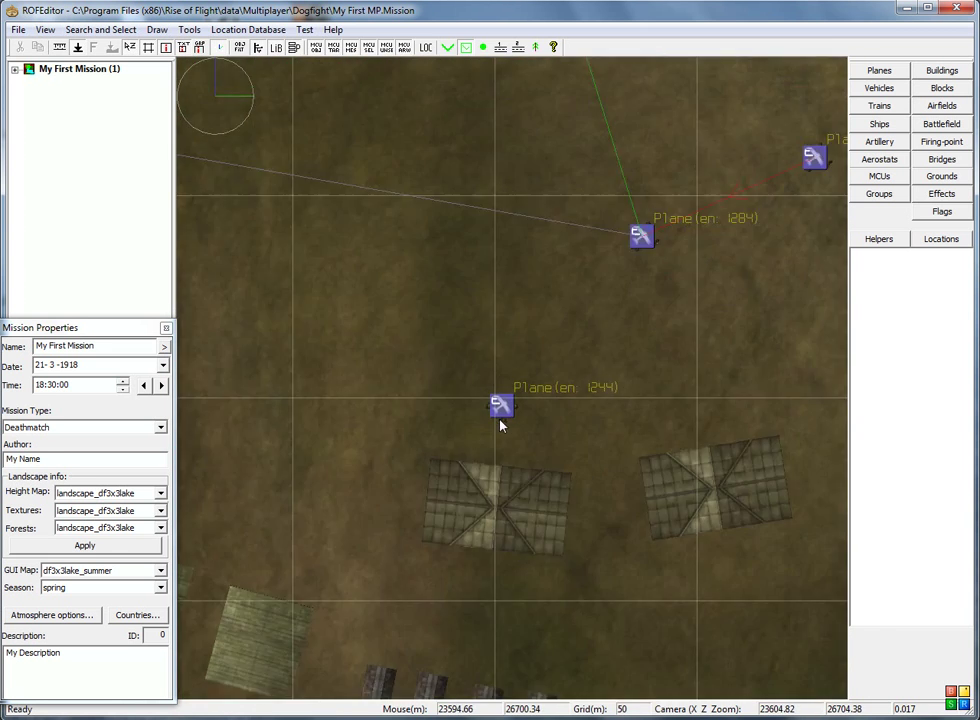
scroll(502, 425, "up", 3)
left_click(510, 350)
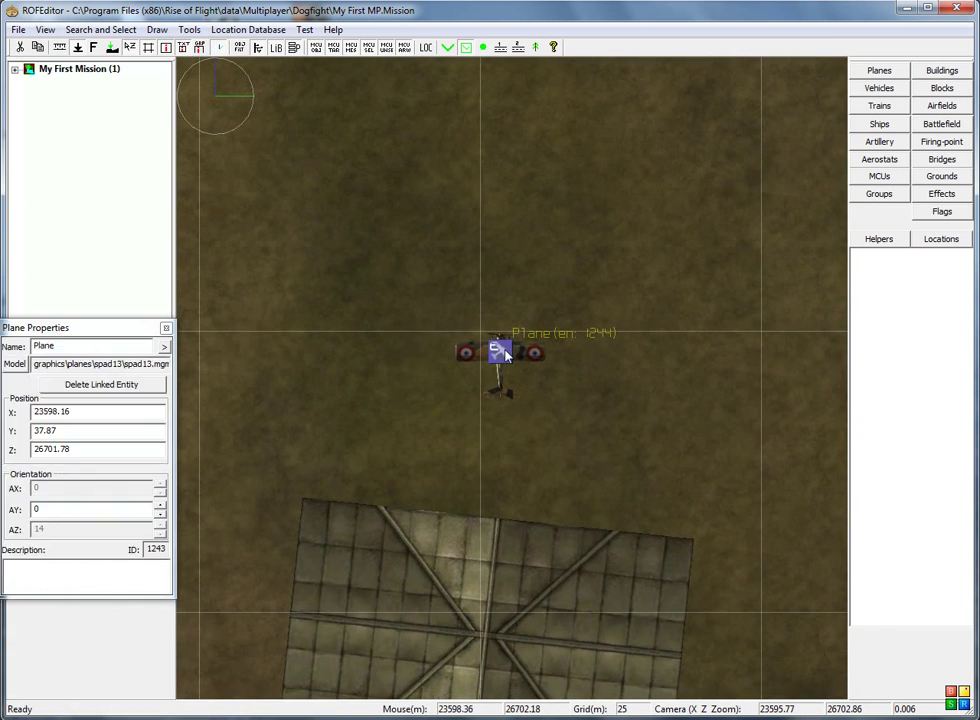
left_click(494, 367)
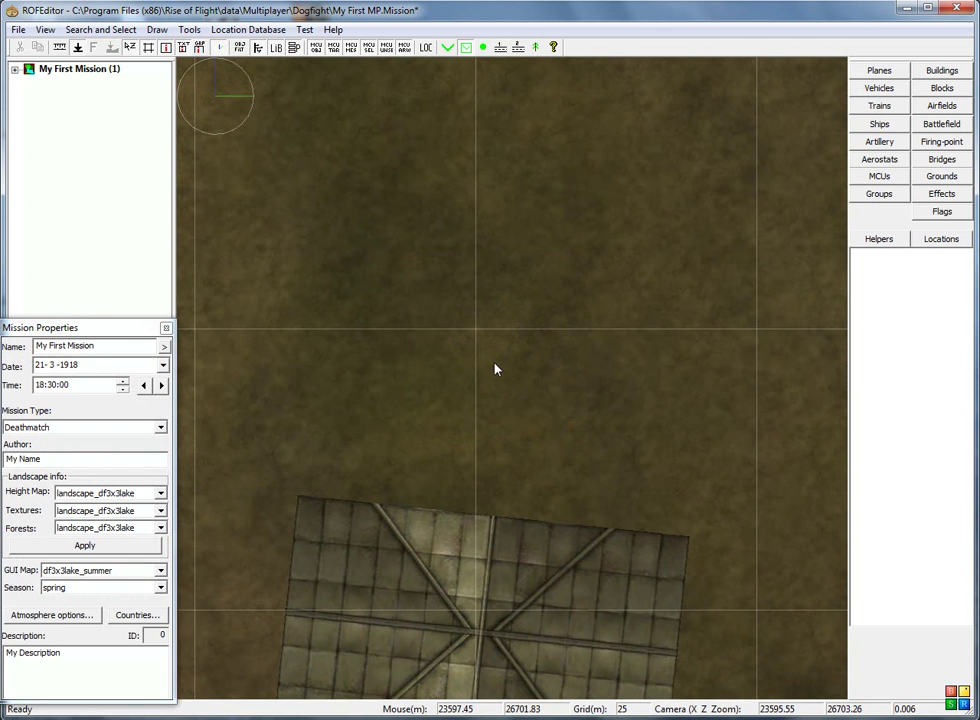
Step: Examine the remaining planes, vehicles and trigger links around the southern airfield
scroll(494, 367, "down", 7)
scroll(494, 370, "down", 4)
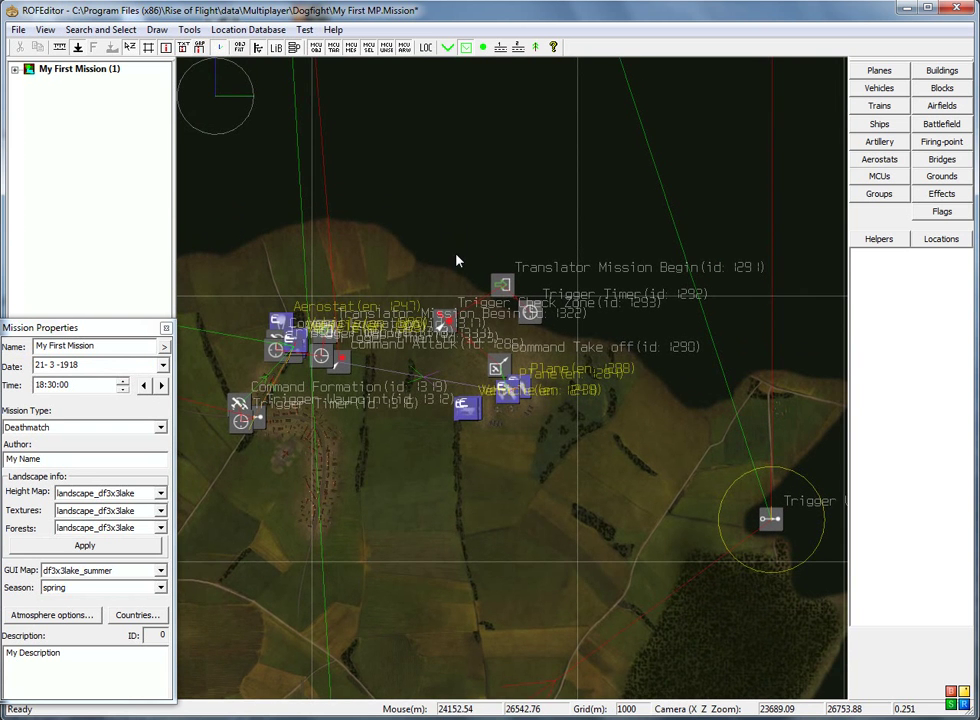
scroll(519, 377, "up", 3)
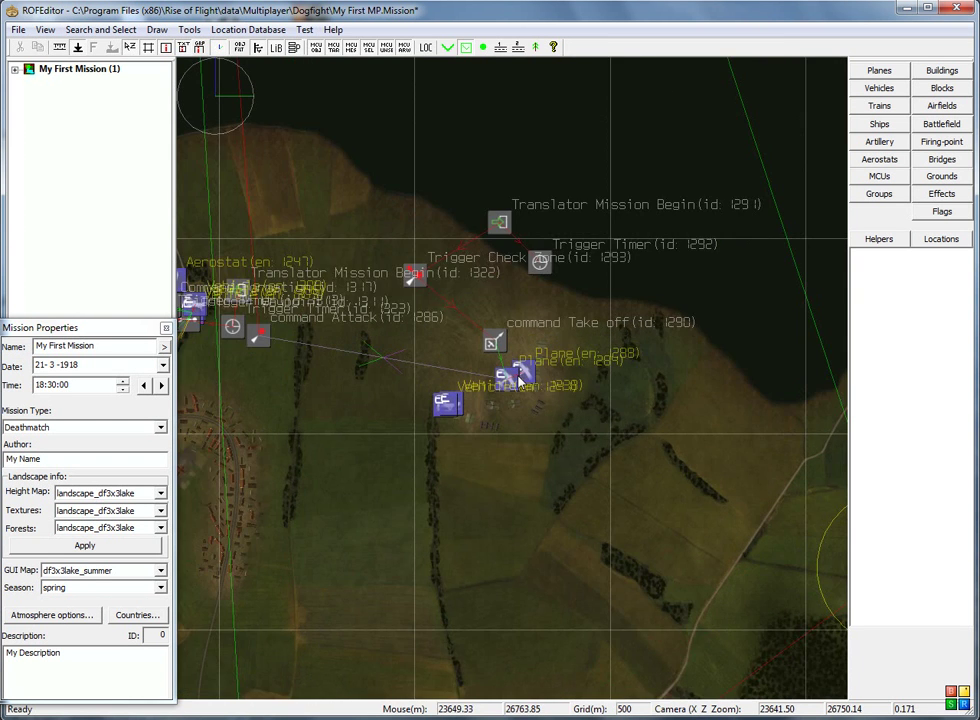
scroll(519, 377, "up", 5)
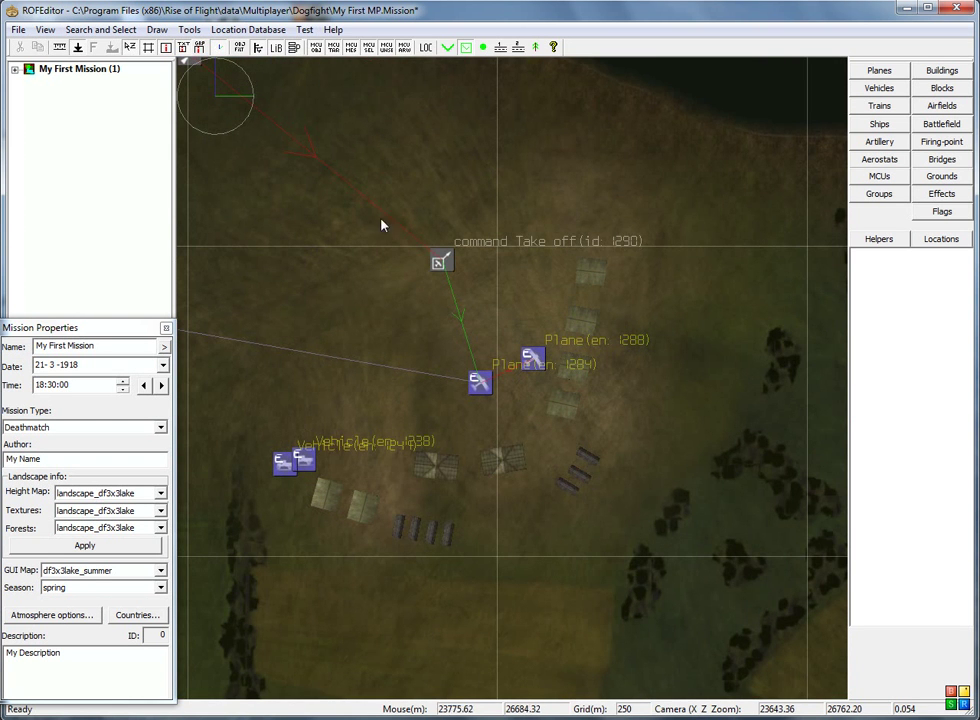
scroll(499, 304, "down", 3)
right_click_drag(526, 336, 497, 394)
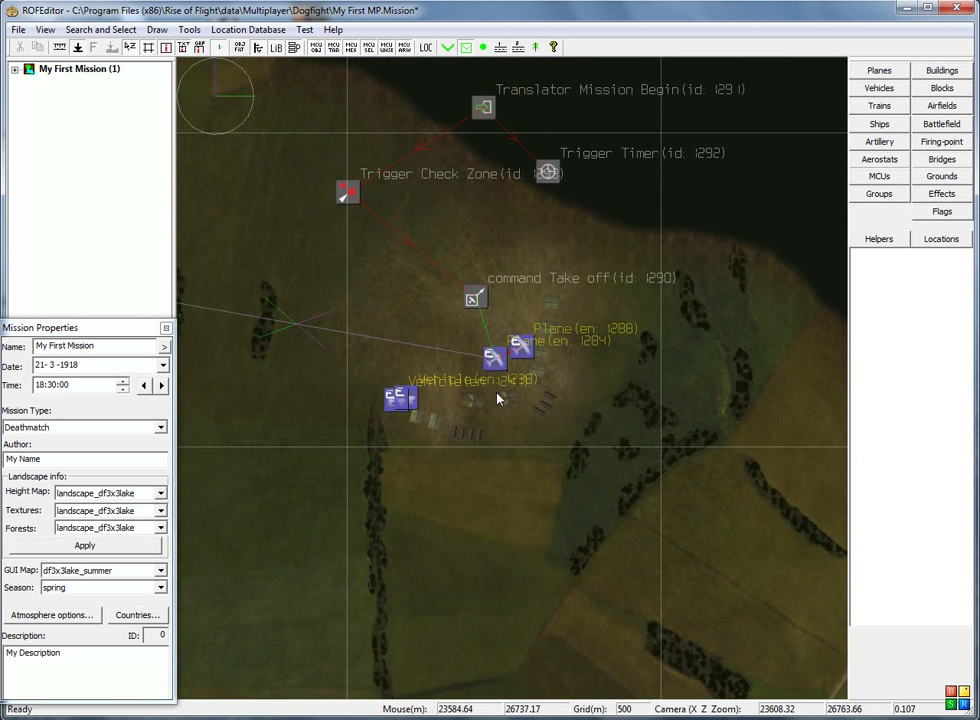
right_click_drag(415, 289, 464, 343)
scroll(464, 338, "down", 1)
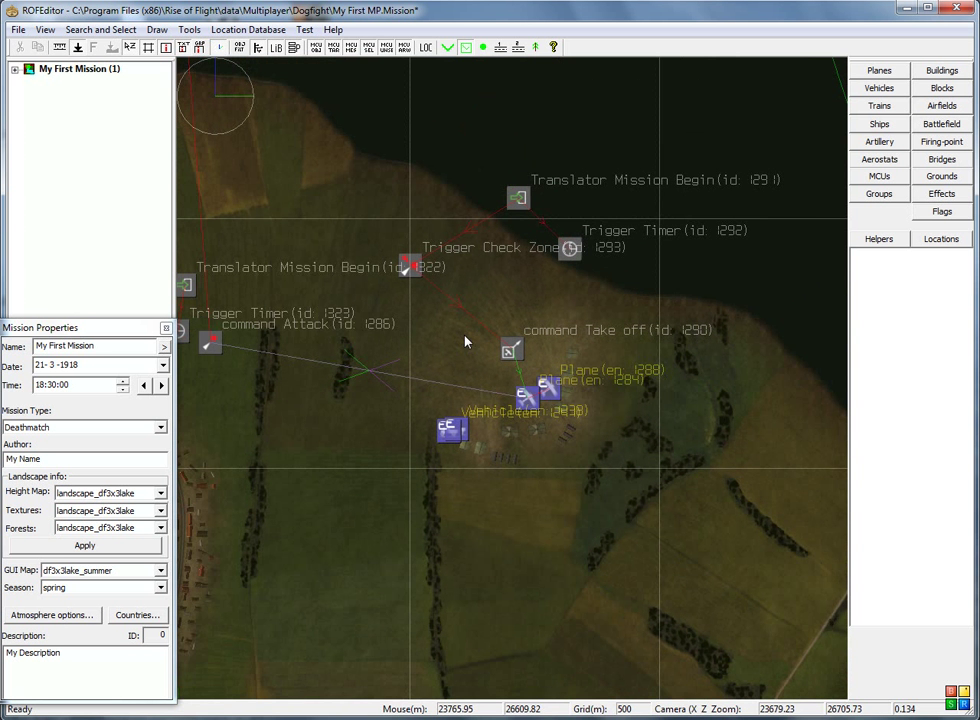
Step: Expand the My First Mission object tree and set the Scenery group as the working group
left_click(15, 70)
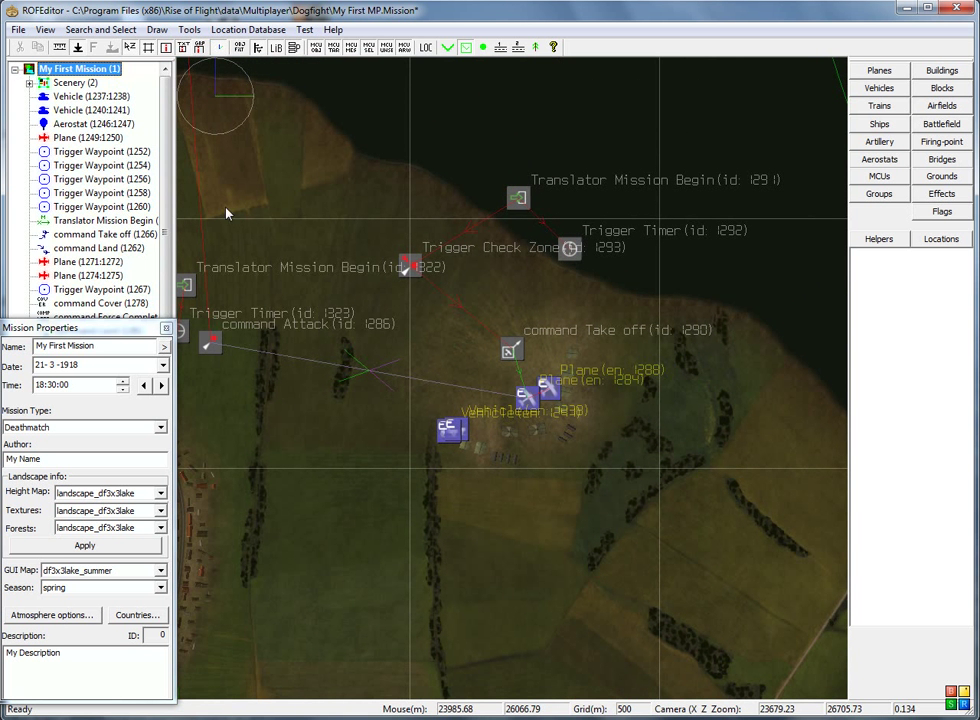
right_click_drag(590, 432, 553, 378)
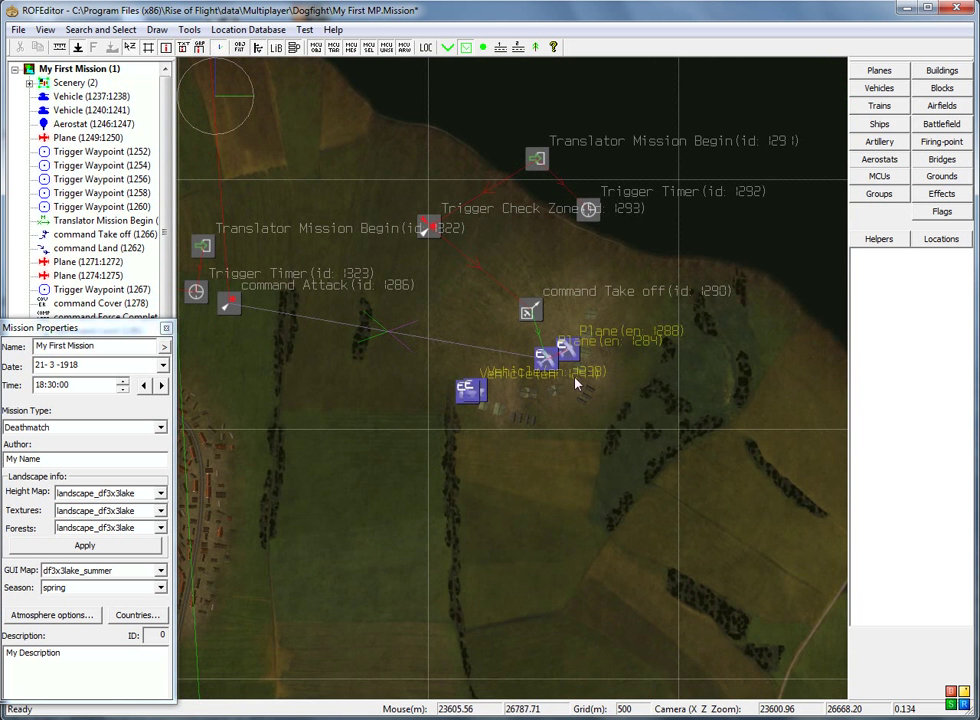
left_click(72, 85)
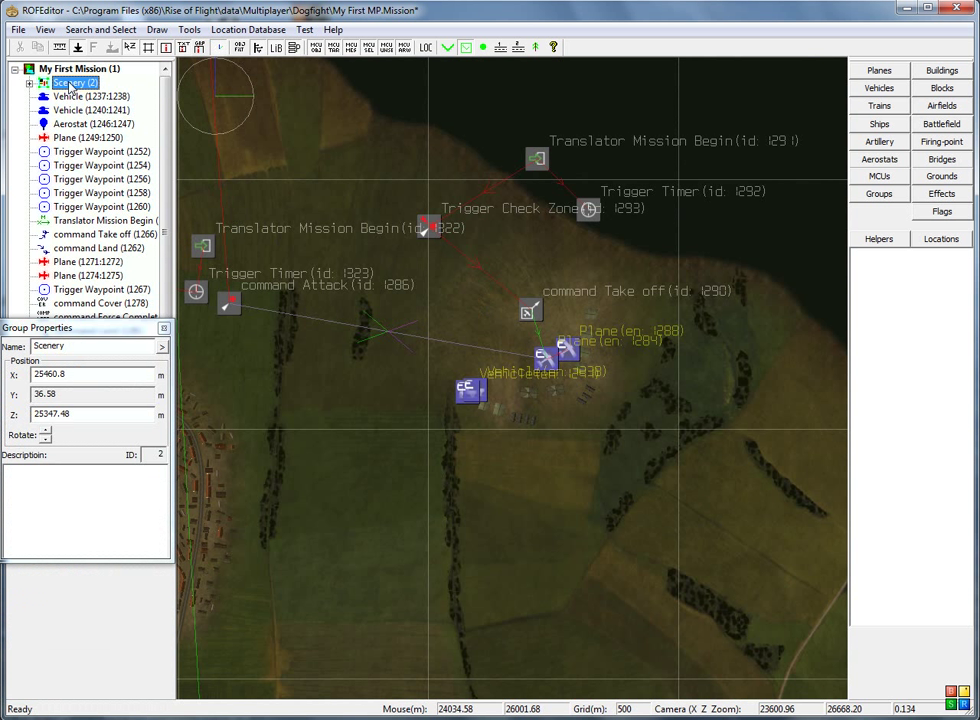
right_click(72, 86)
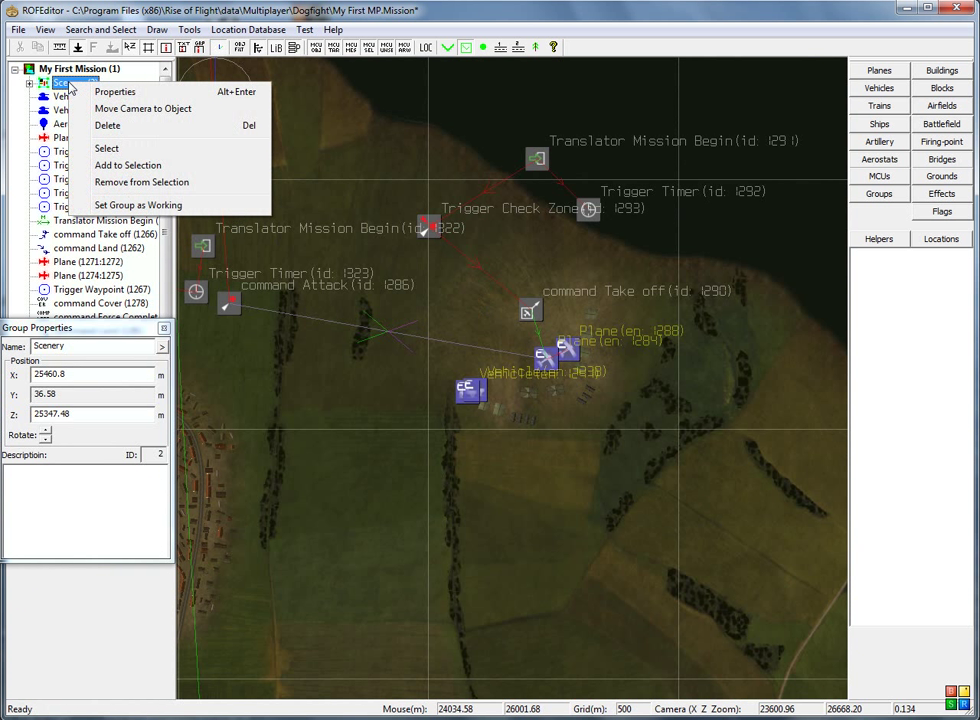
left_click(128, 206)
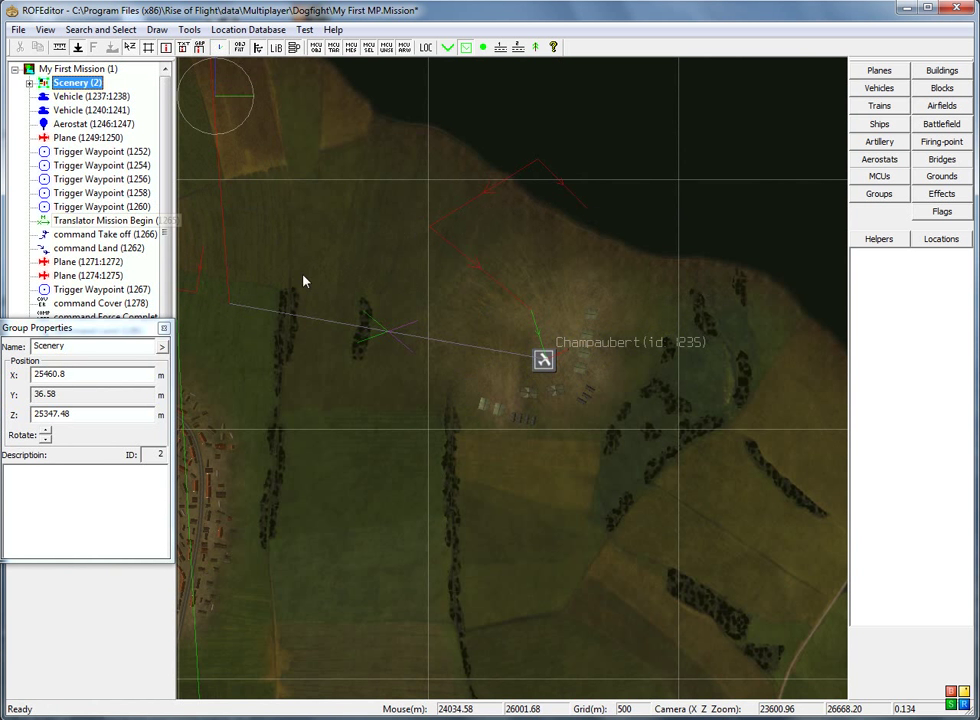
Step: Create a linked entity for the Champaubert airfield
right_click_drag(669, 413, 595, 315)
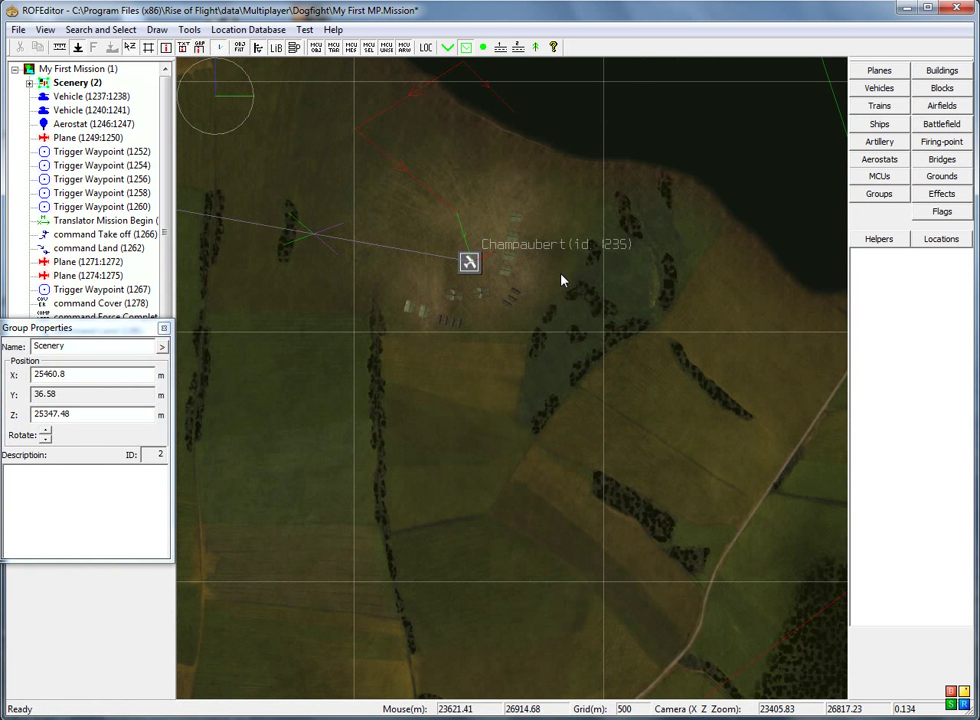
left_click(469, 263)
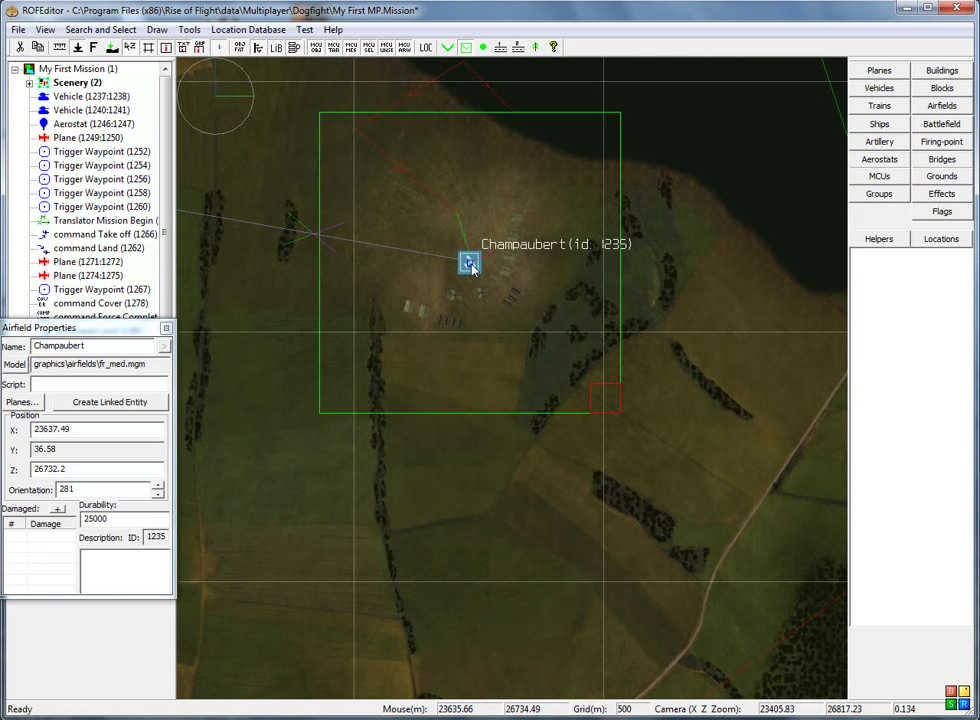
left_click(89, 403)
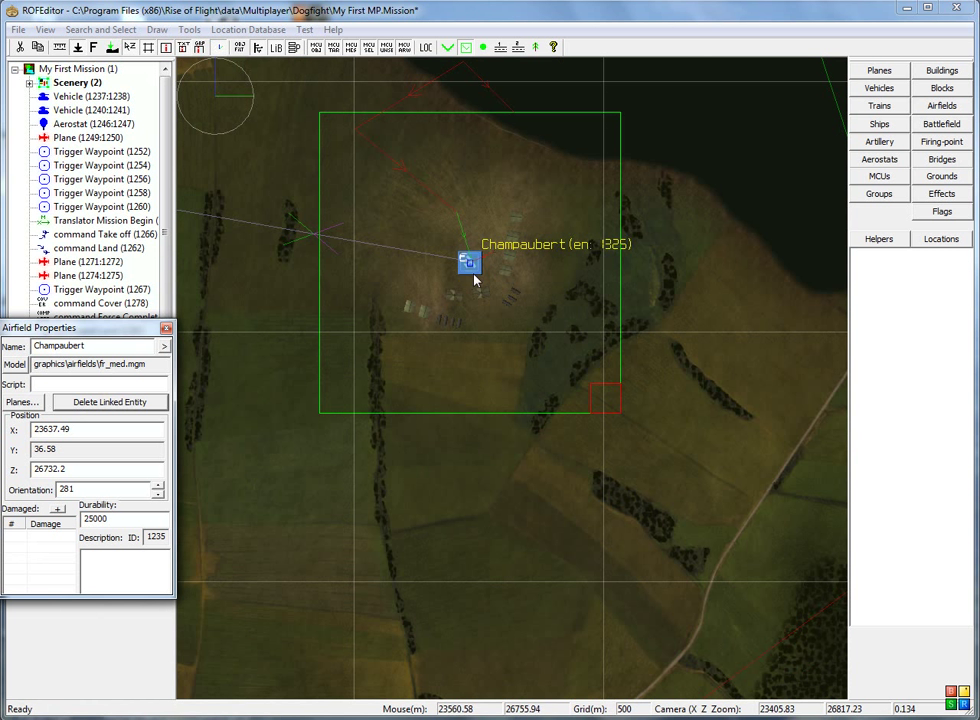
Step: Set the Champaubert airfield's country to France in its advanced properties
right_click_drag(663, 317, 657, 383)
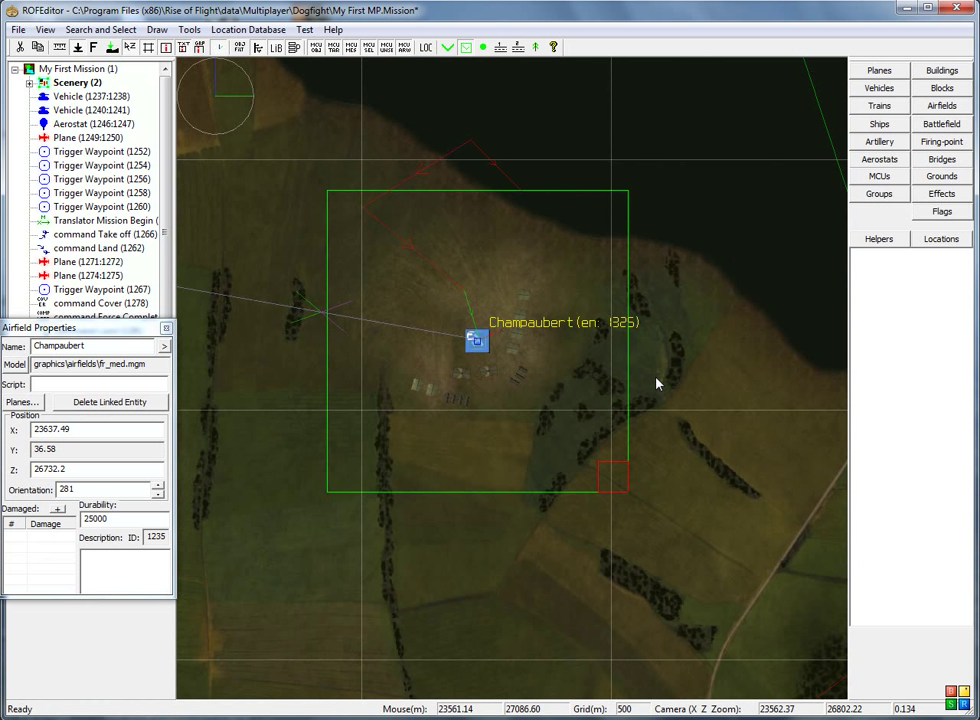
double_click(476, 346)
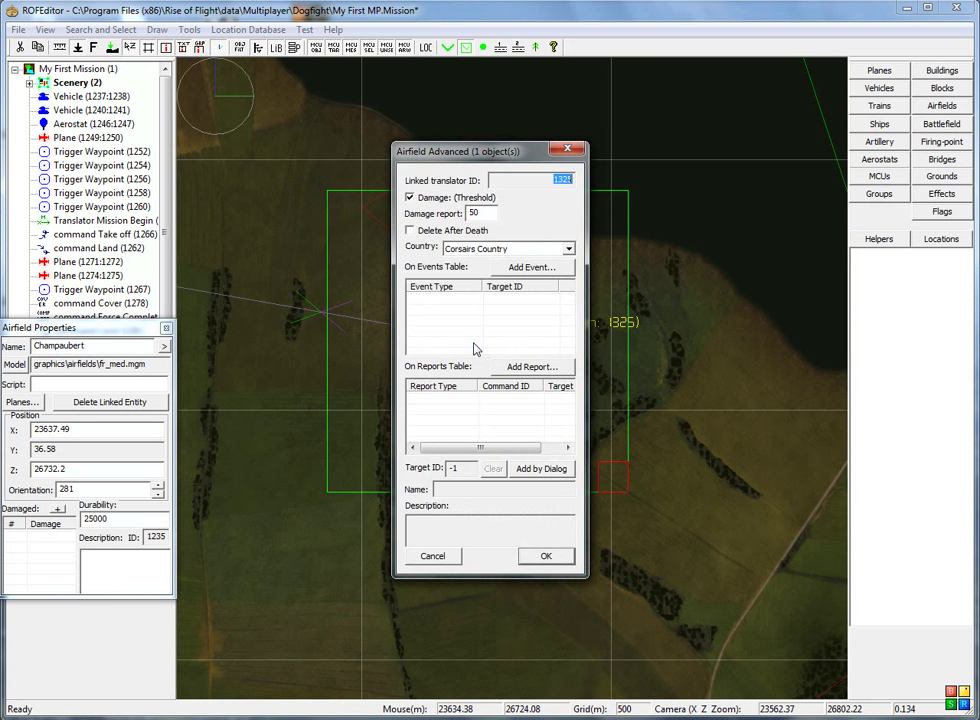
left_click(568, 249)
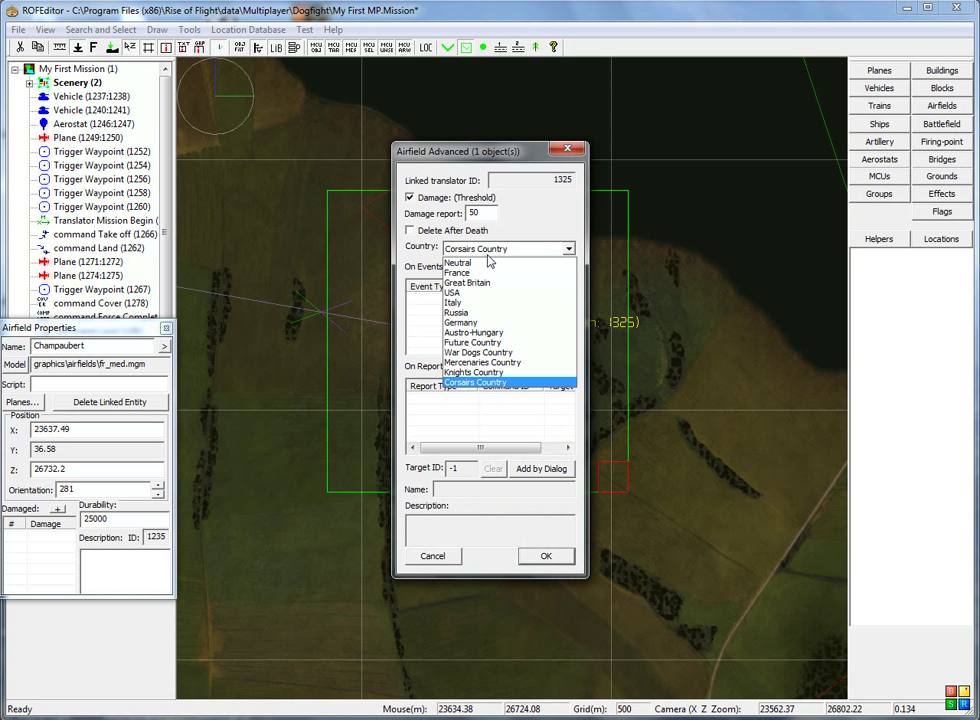
left_click(467, 274)
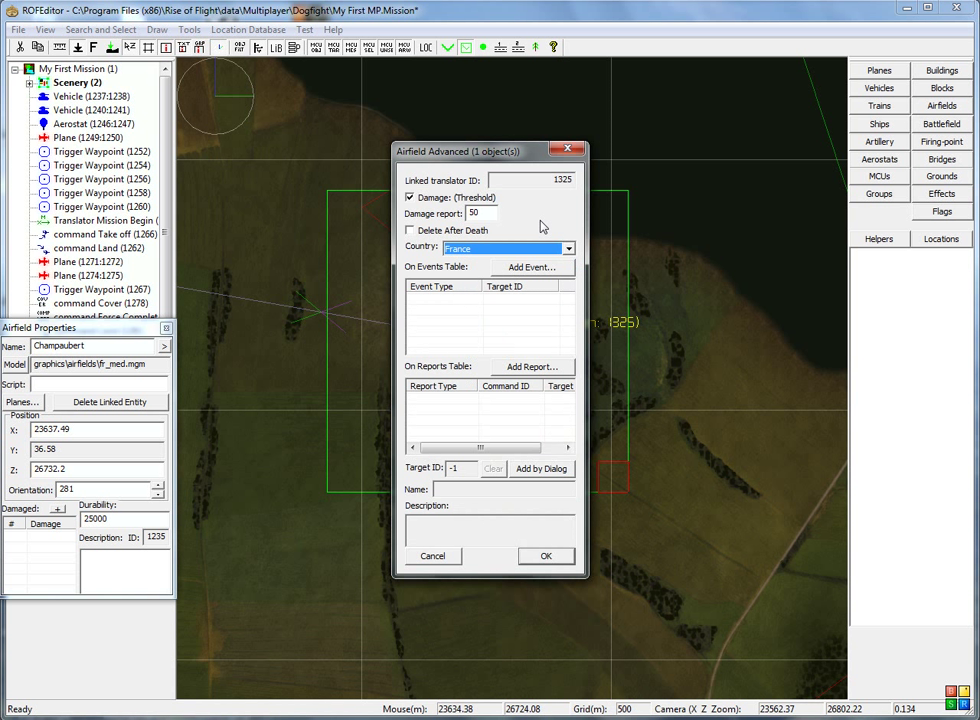
left_click(547, 557)
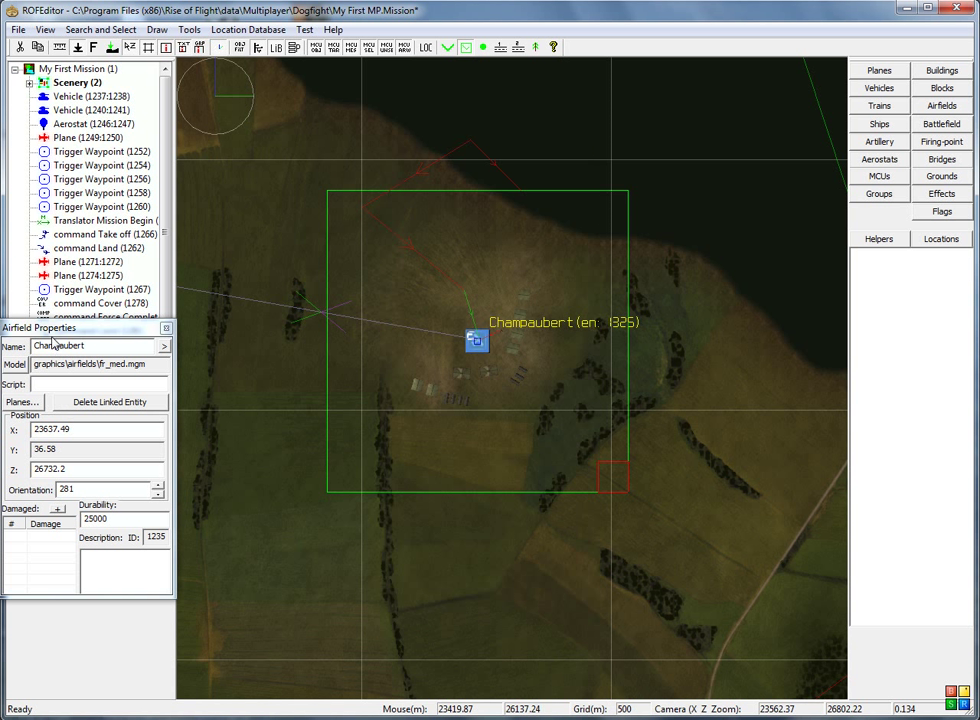
Step: Add a spad13 entry to Champaubert's plane list with 4 planes, payload 7.69 x 800 and a renew time of 5:00
left_click(24, 402)
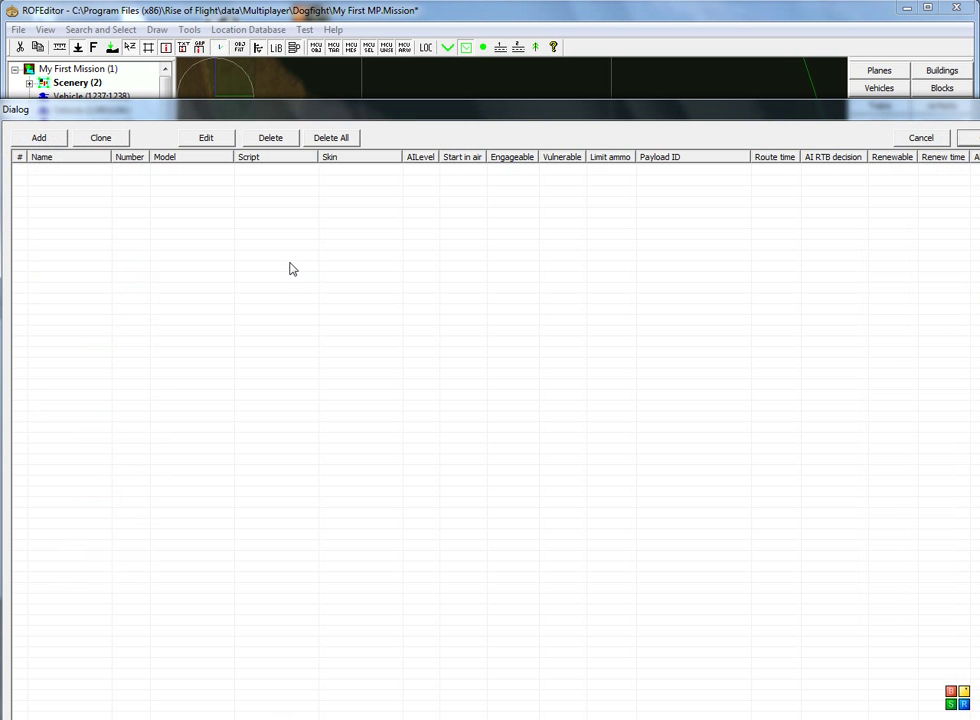
left_click_drag(354, 120, 376, 107)
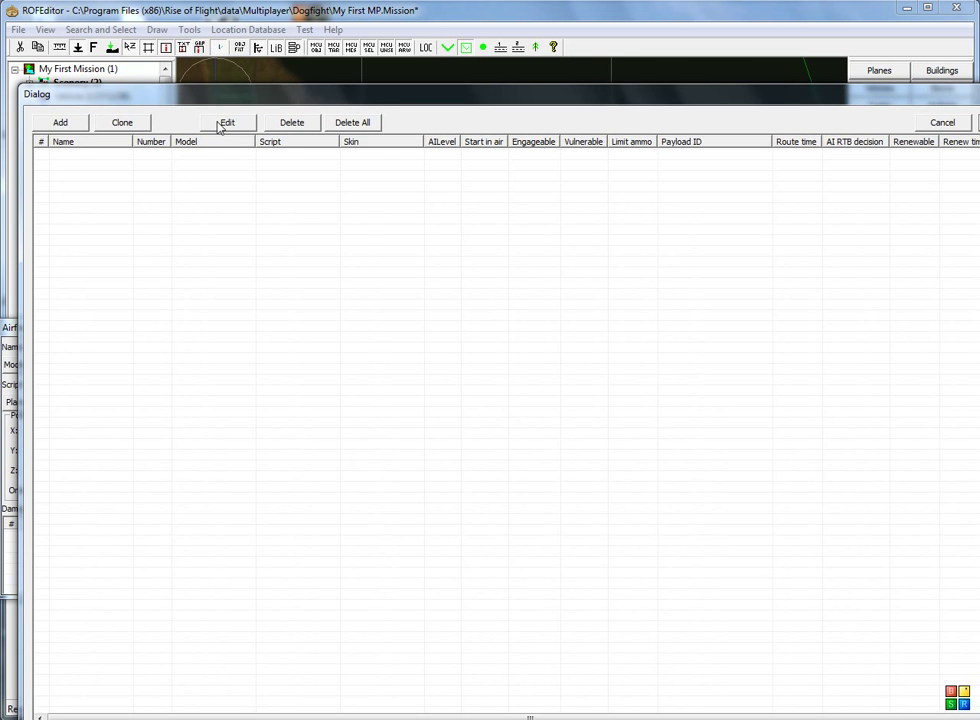
left_click(60, 122)
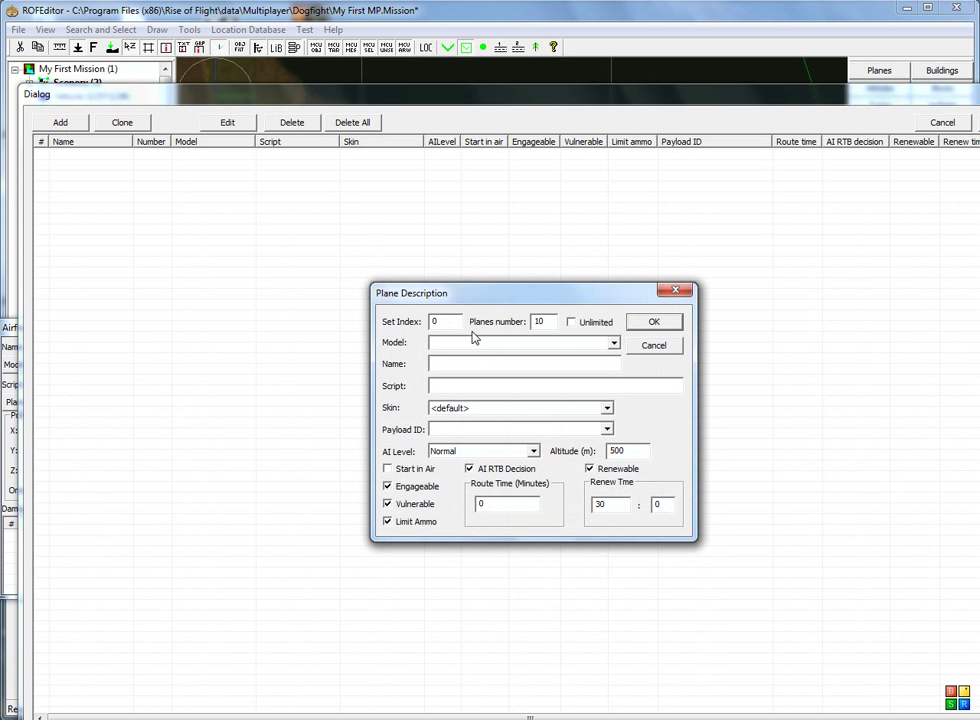
left_click(613, 343)
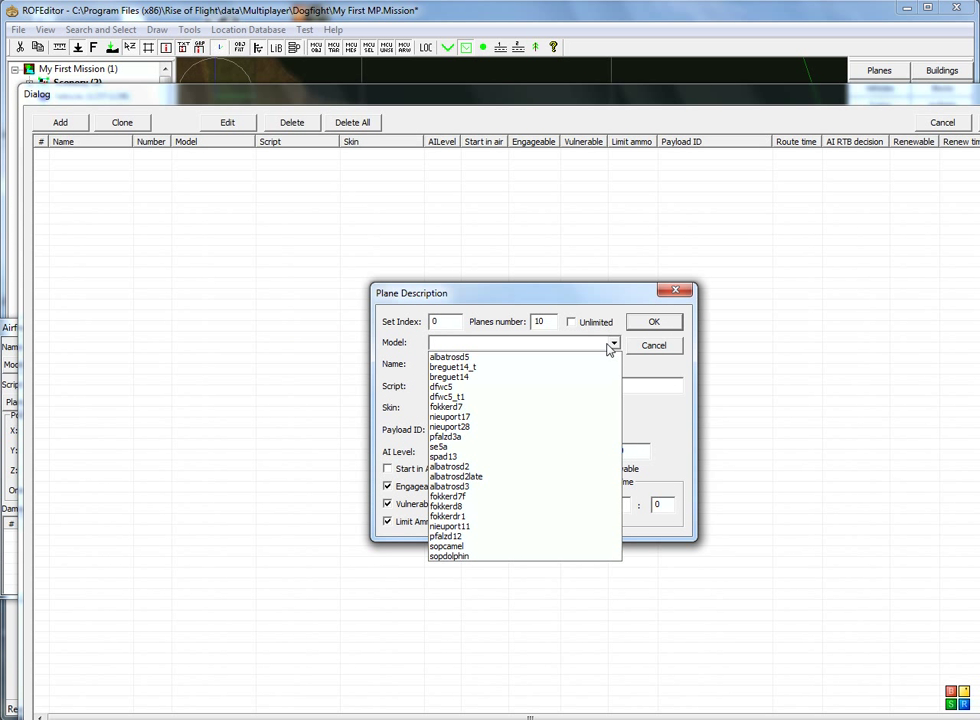
left_click(466, 456)
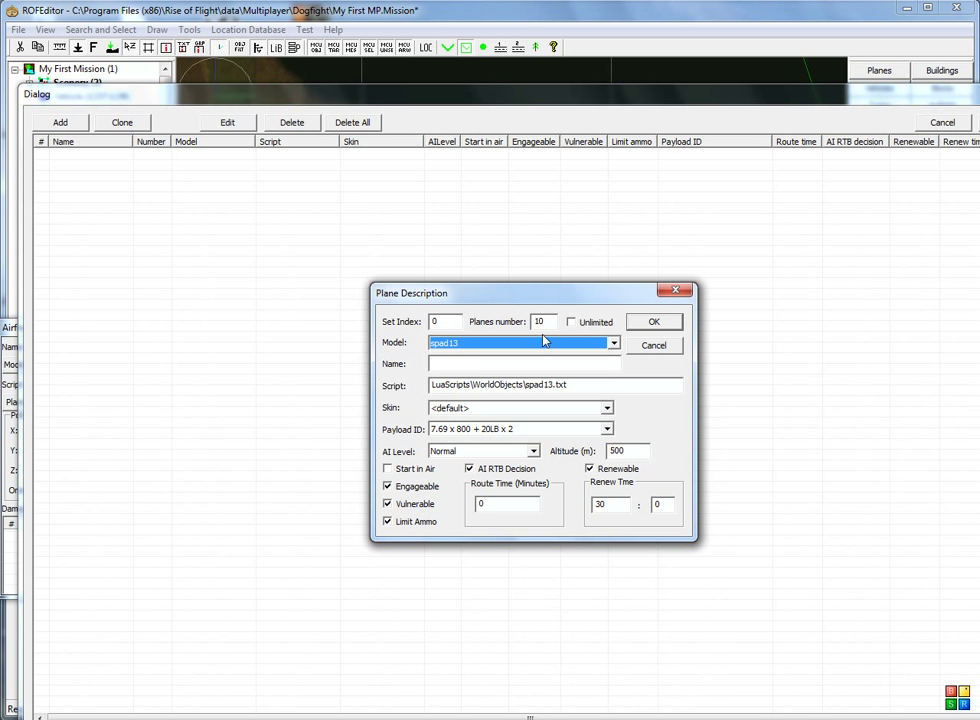
left_click_drag(548, 326, 531, 323)
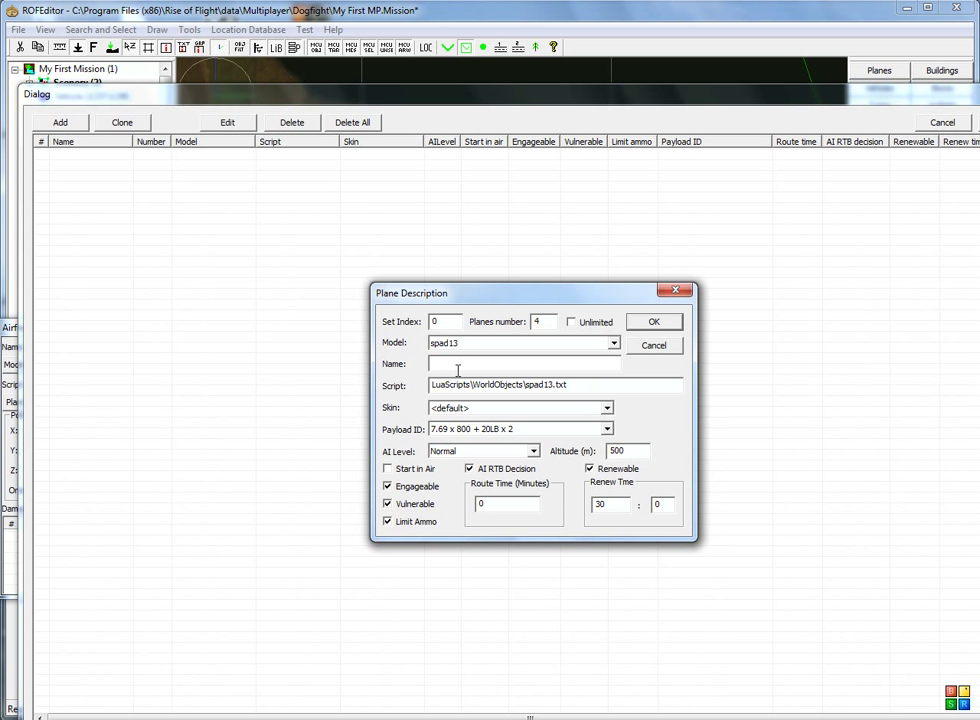
left_click(606, 429)
left_click(494, 464)
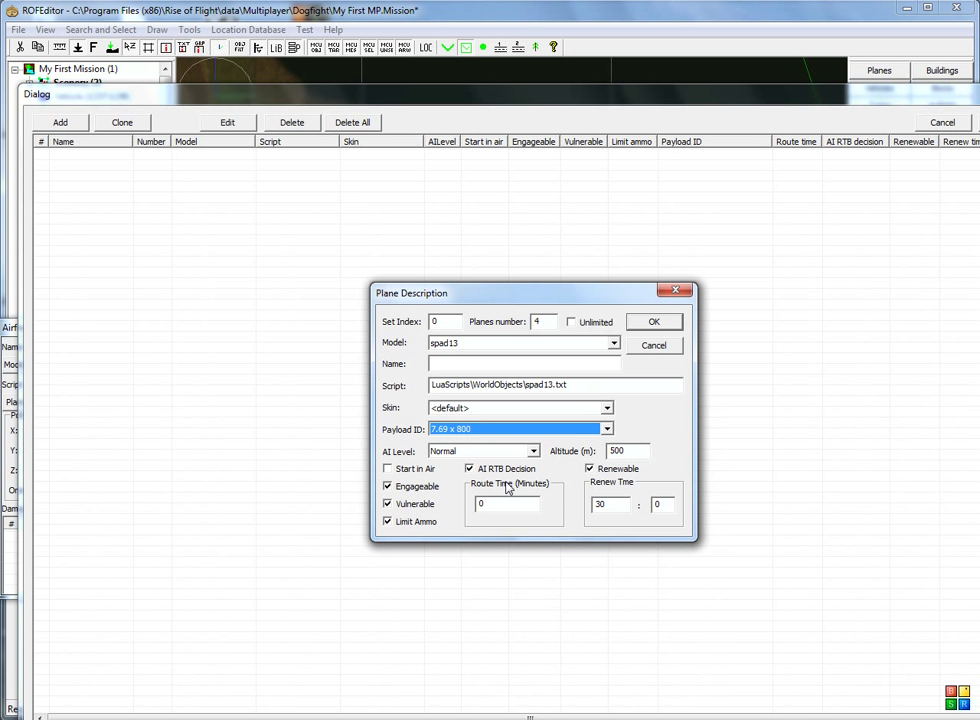
left_click_drag(609, 504, 594, 504)
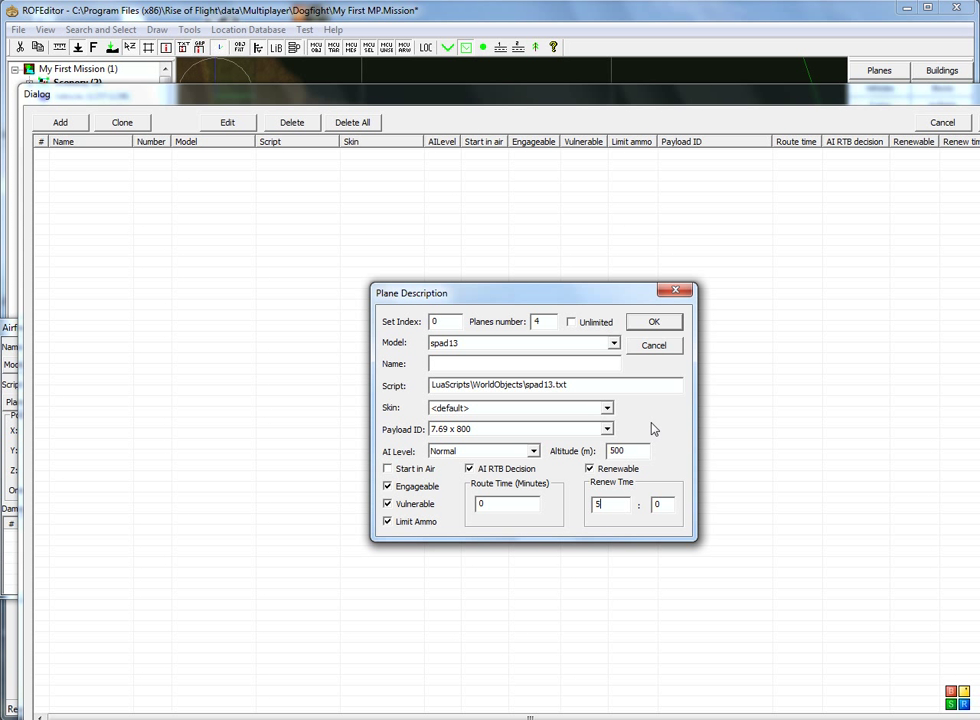
left_click(666, 329)
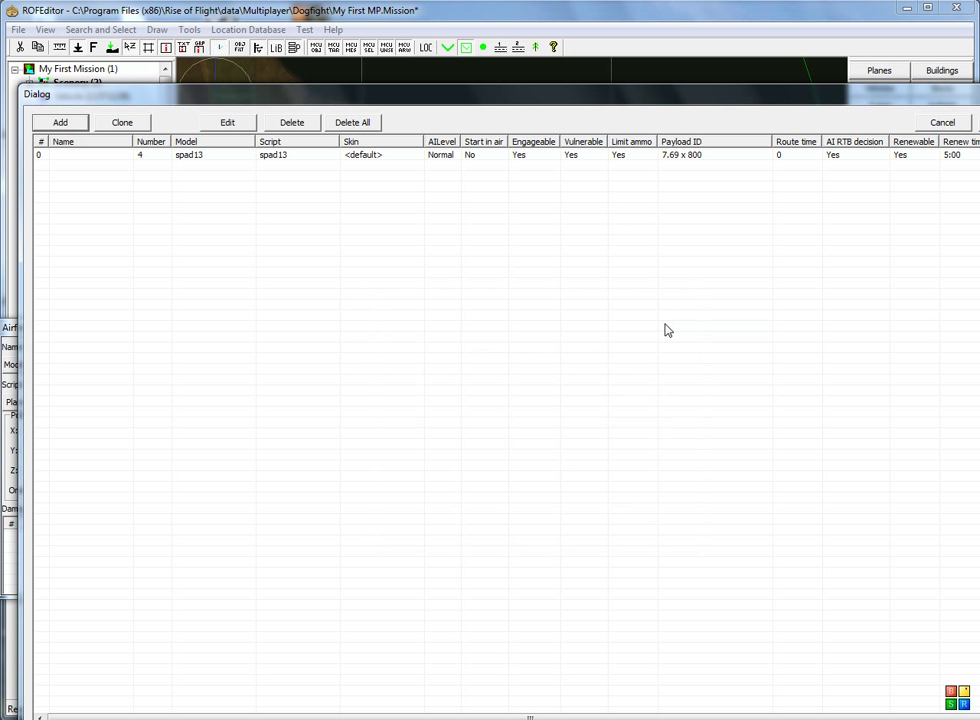
Step: Clone the spad13 entry and change the copy's model to nieuport28
left_click(138, 158)
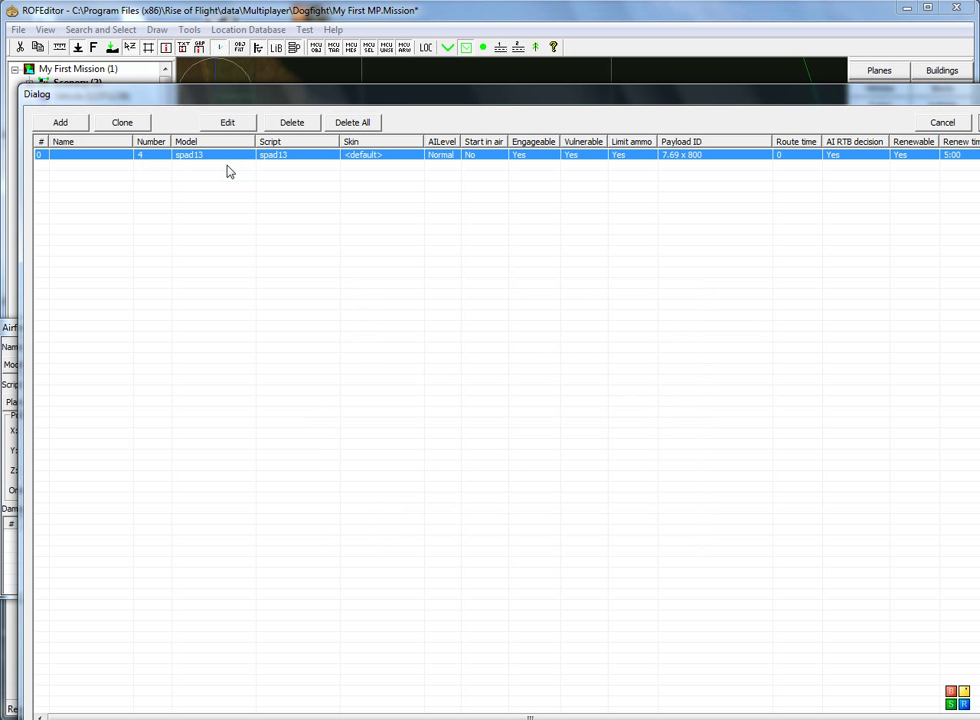
left_click(122, 123)
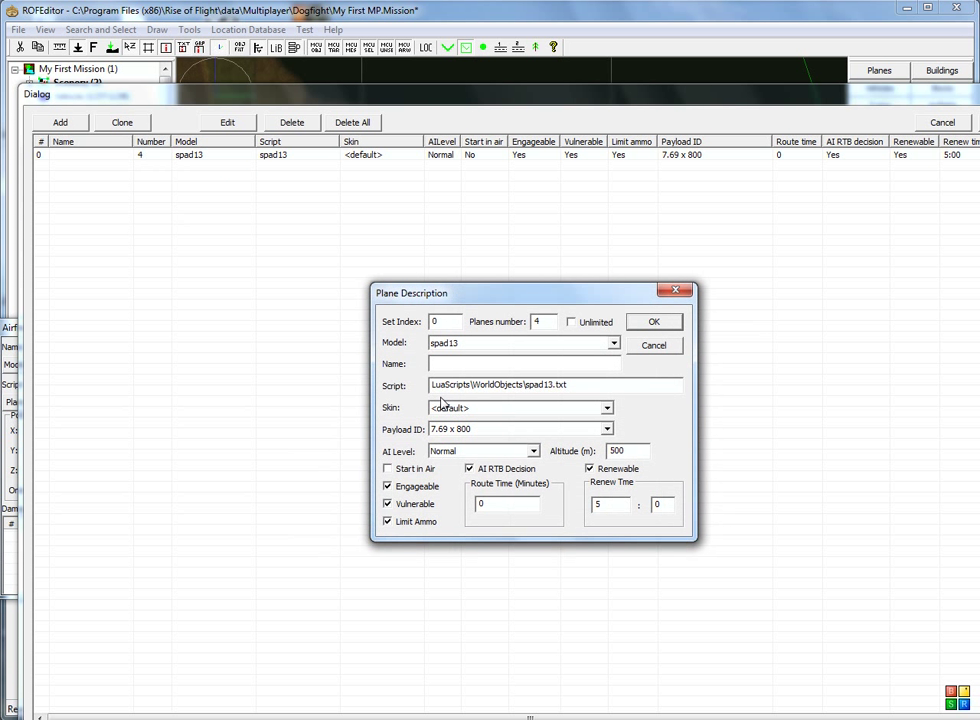
left_click(614, 344)
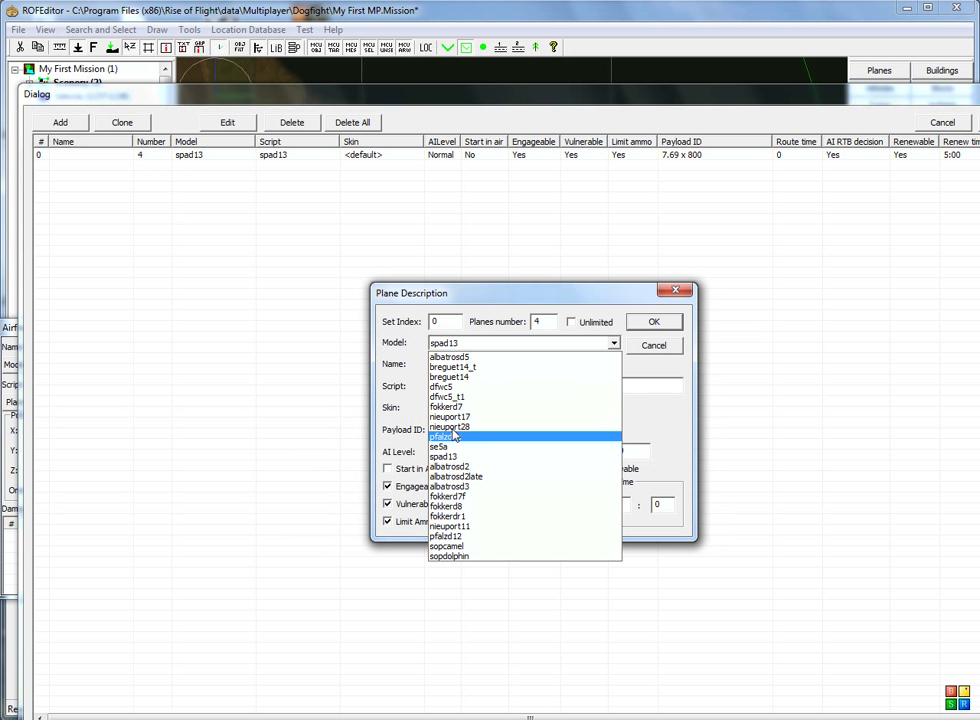
left_click(438, 427)
left_click(667, 325)
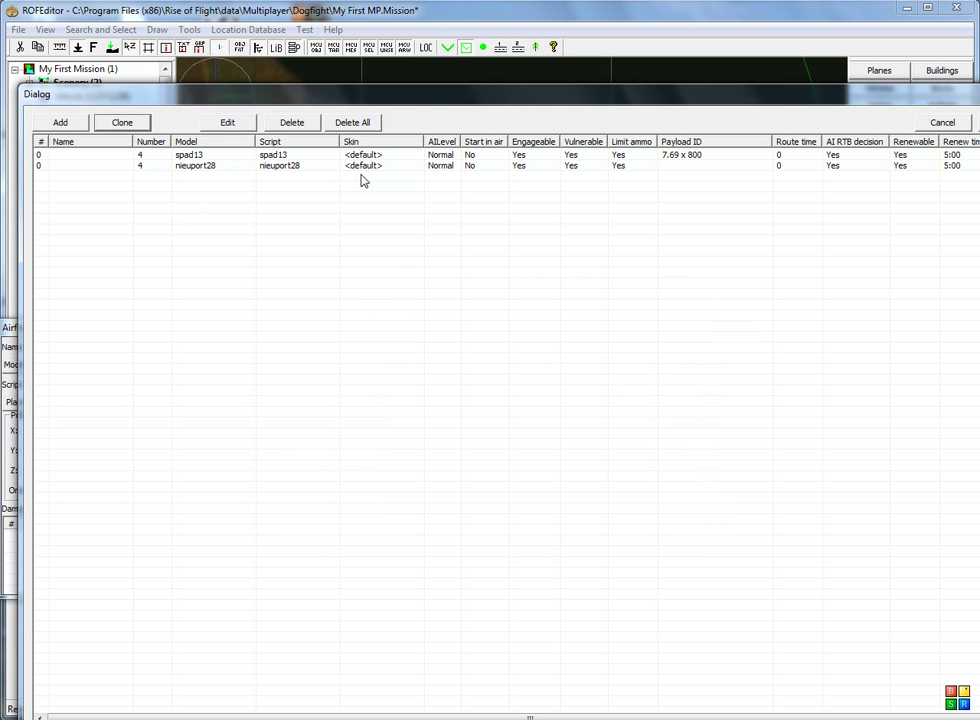
Step: Set the nieuport28 entry's payload to 7.69 x 500 and accept Champaubert's plane list
double_click(236, 167)
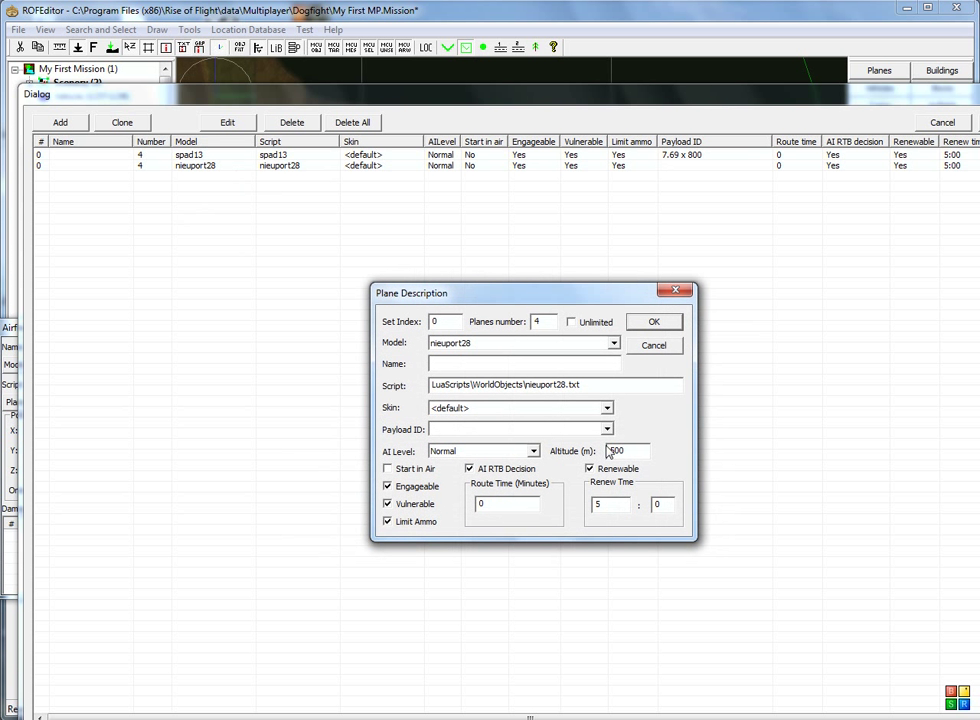
left_click(606, 429)
left_click(470, 442)
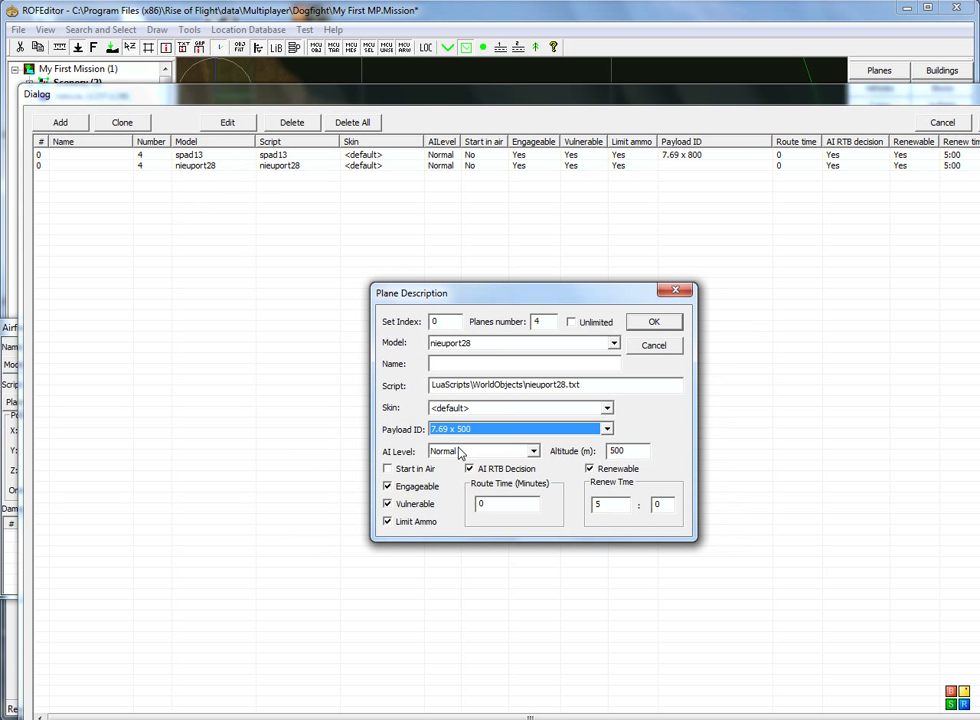
left_click(655, 321)
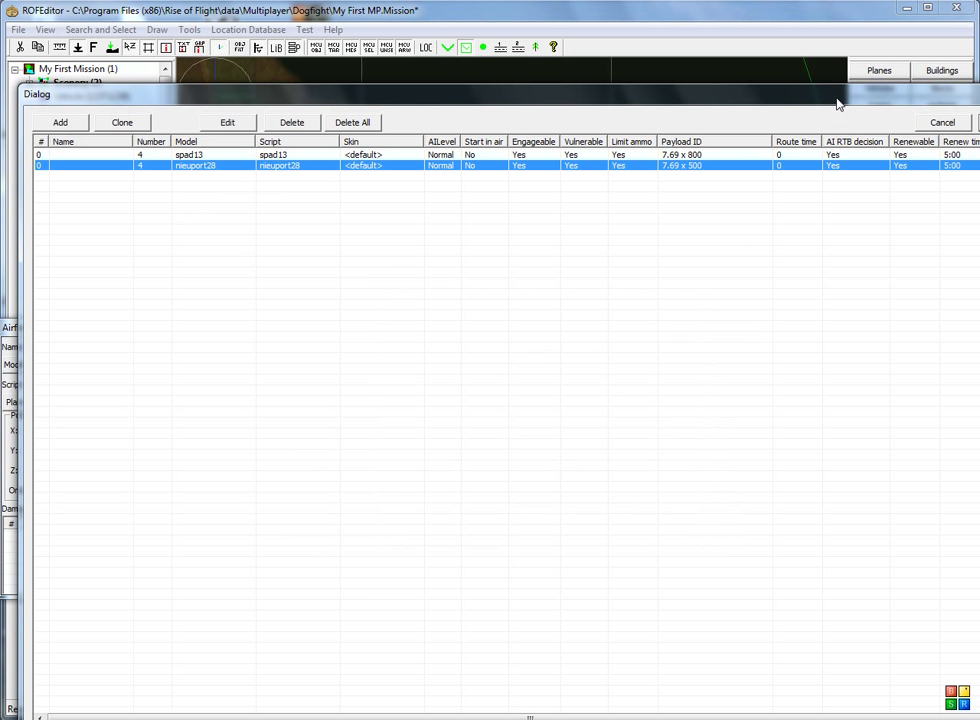
left_click_drag(798, 104, 672, 109)
left_click(836, 125)
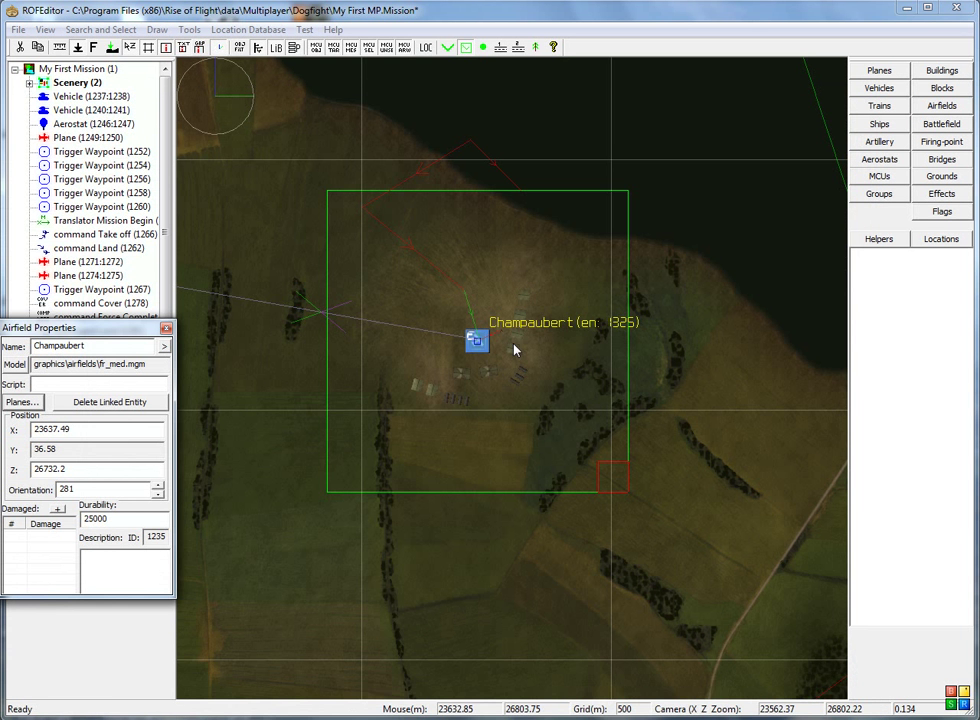
Step: Select the Lac-Nuisement airfield north of Champaubert and create a linked entity for it
right_click_drag(548, 404, 595, 443)
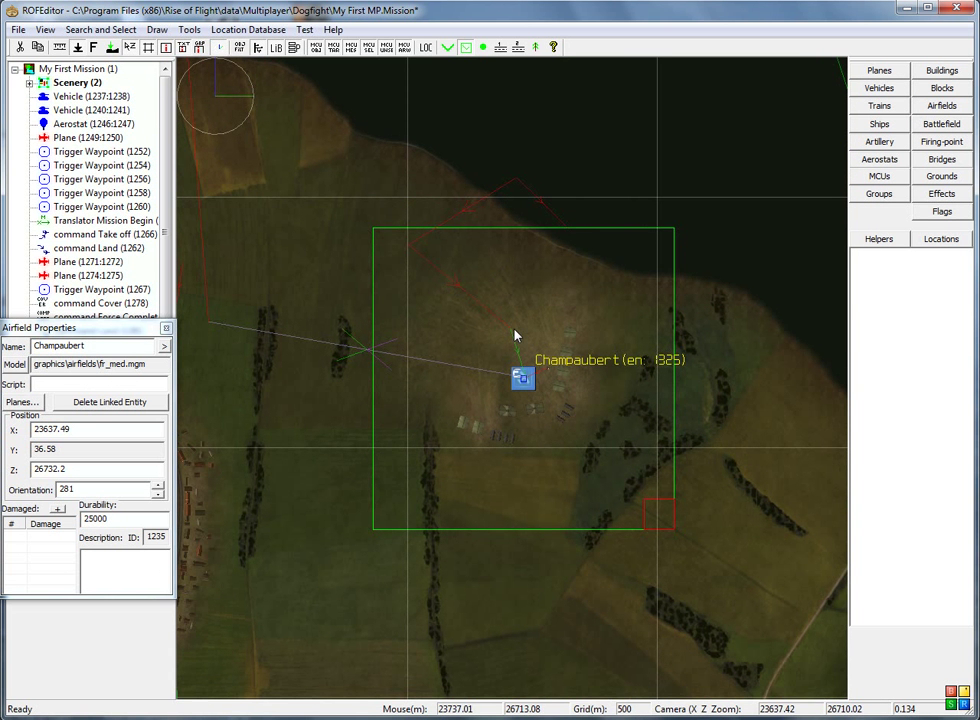
scroll(558, 372, "up", 1)
scroll(562, 385, "down", 3)
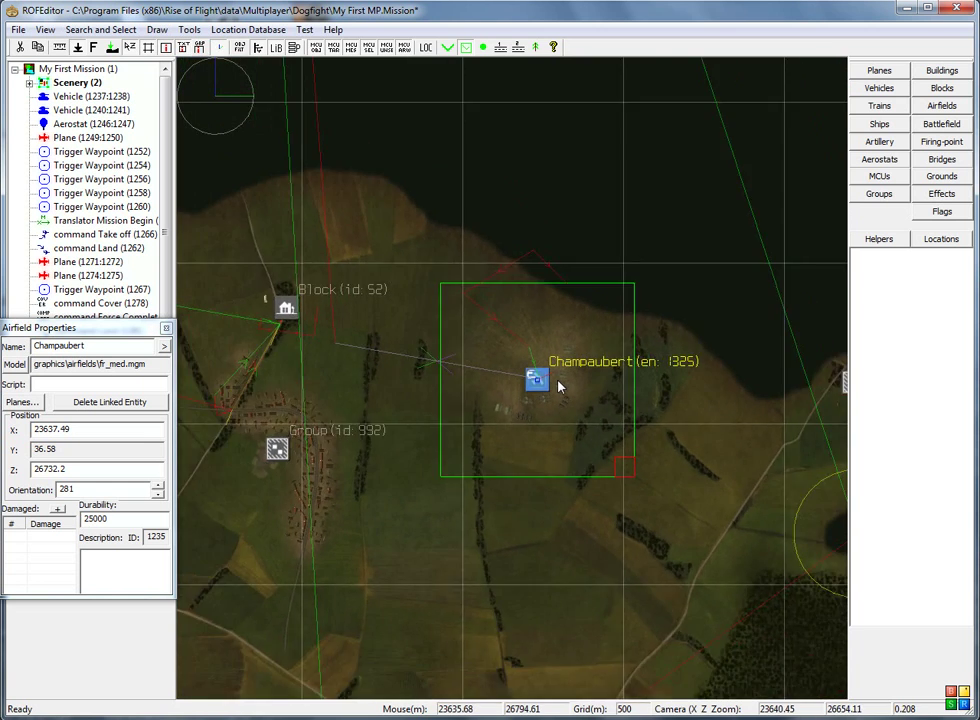
scroll(558, 385, "down", 2)
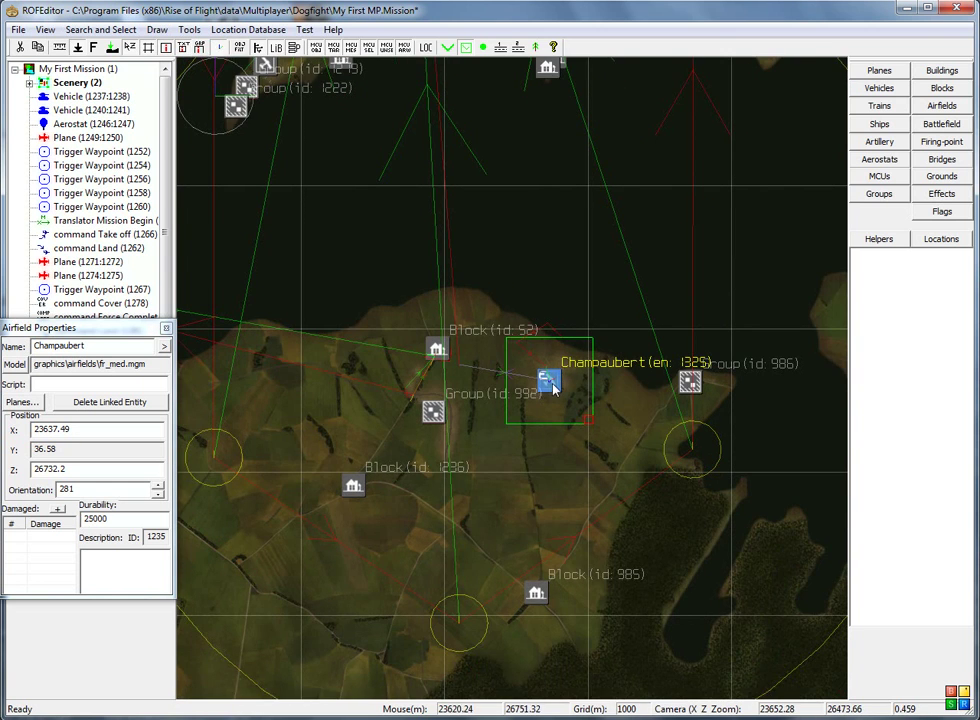
scroll(555, 388, "down", 4)
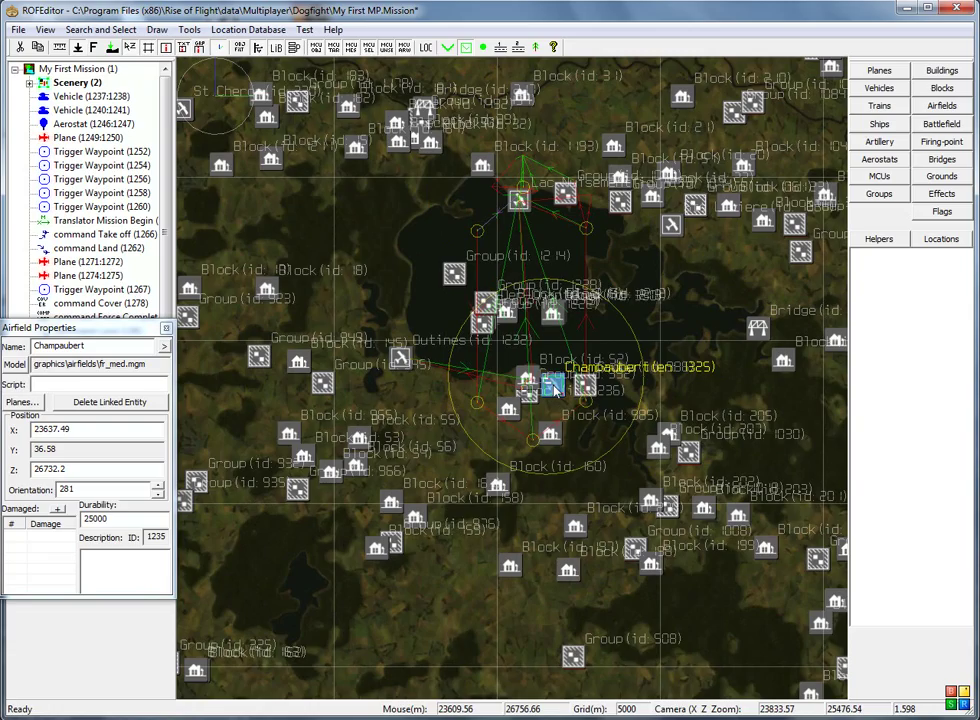
scroll(558, 348, "down", 3)
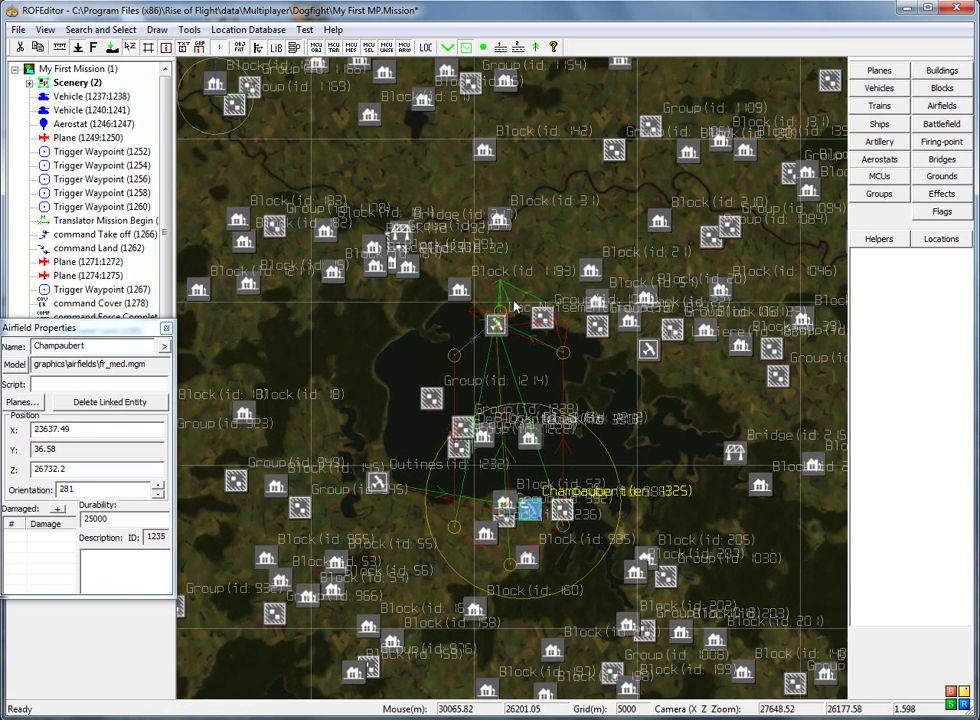
scroll(503, 313, "up", 5)
scroll(503, 313, "up", 8)
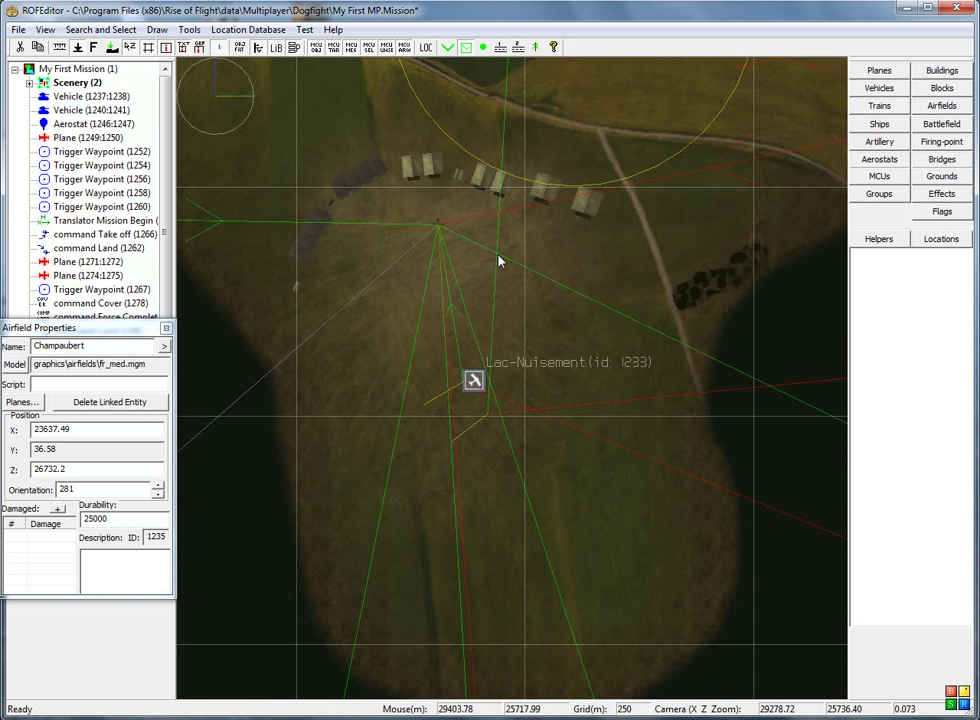
left_click(476, 354)
left_click(110, 402)
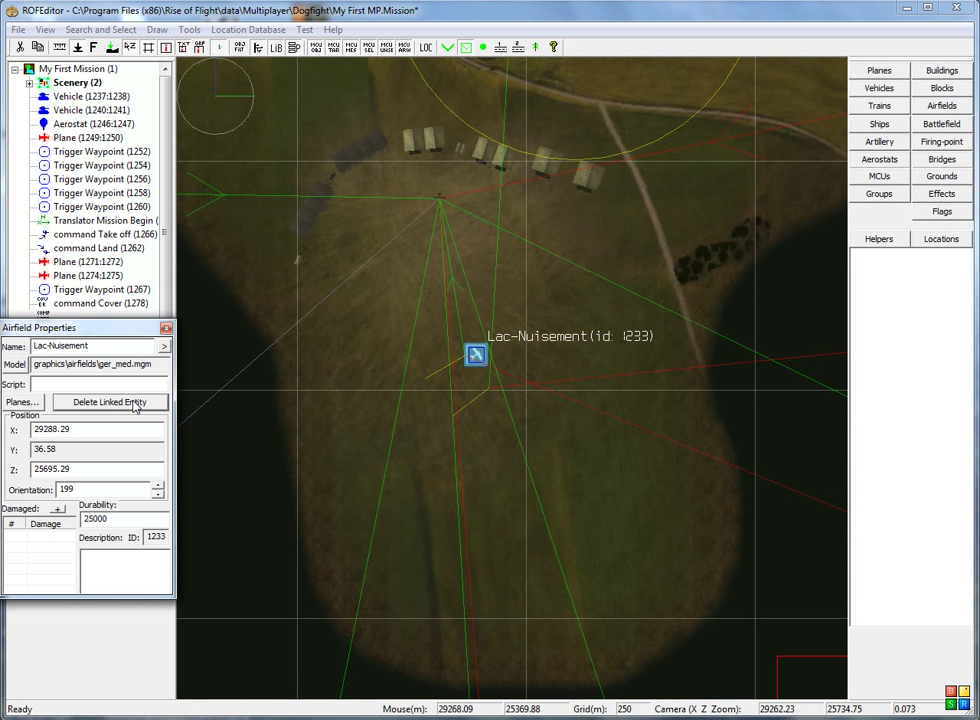
Step: Set the Lac-Nuisement airfield's country to Germany in its advanced properties
double_click(476, 358)
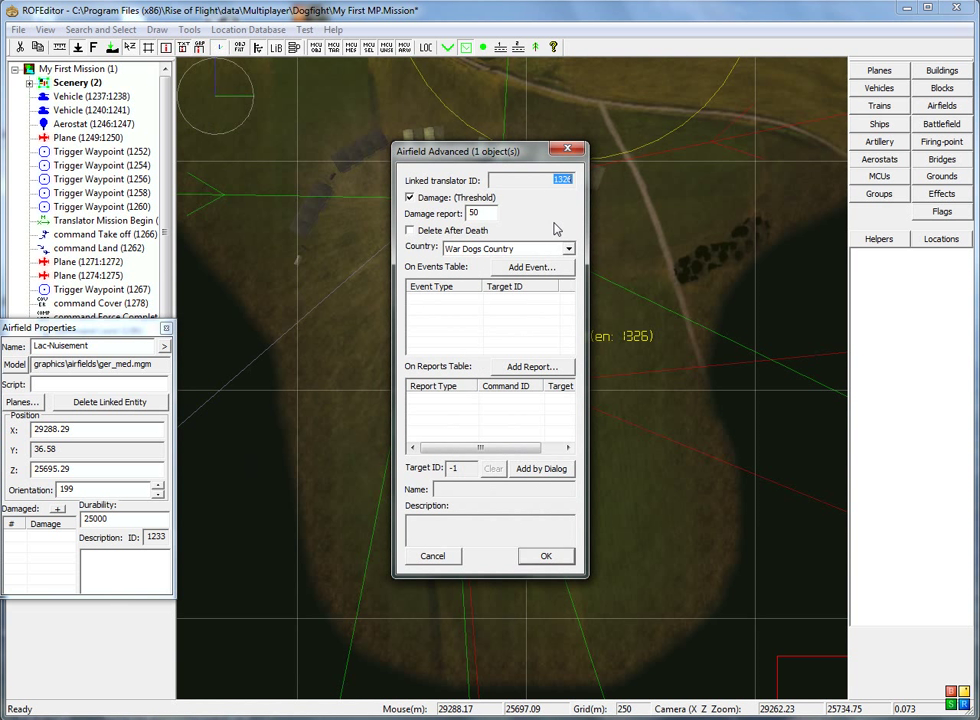
left_click(569, 249)
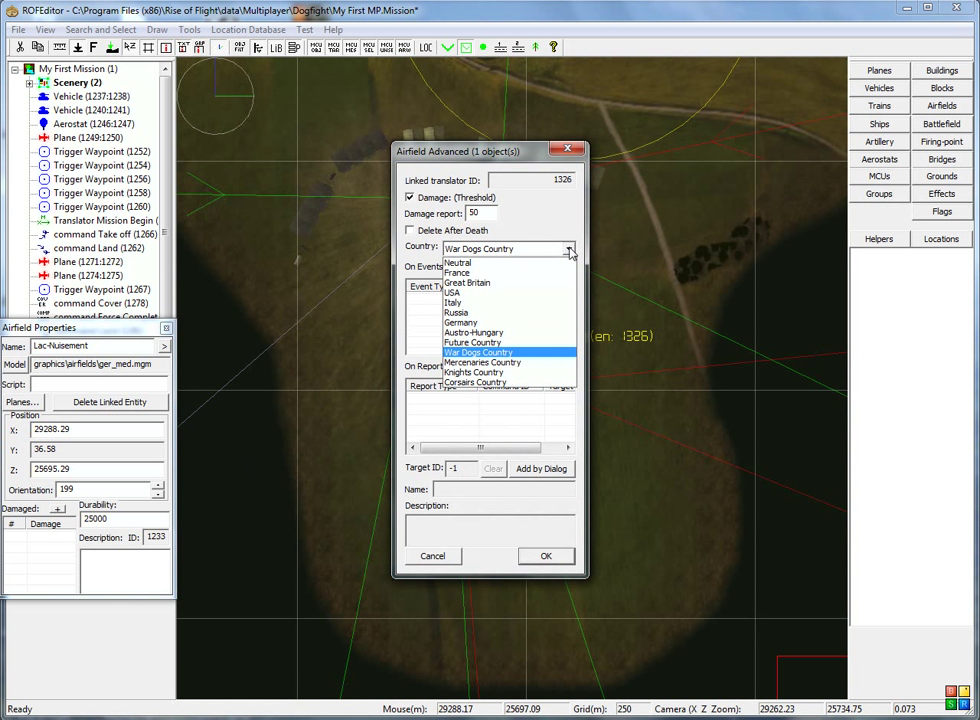
left_click(477, 325)
left_click(550, 555)
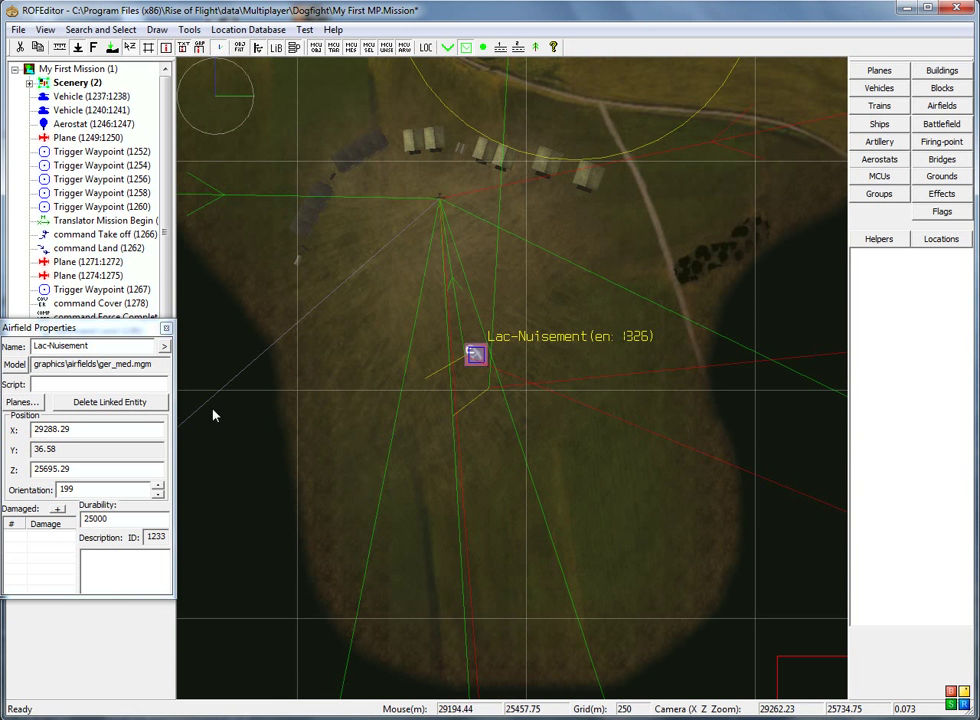
Step: Add an albatrosd5 entry to Lac-Nuisement's plane list with 4 planes and a renew time of 5:00
left_click(20, 402)
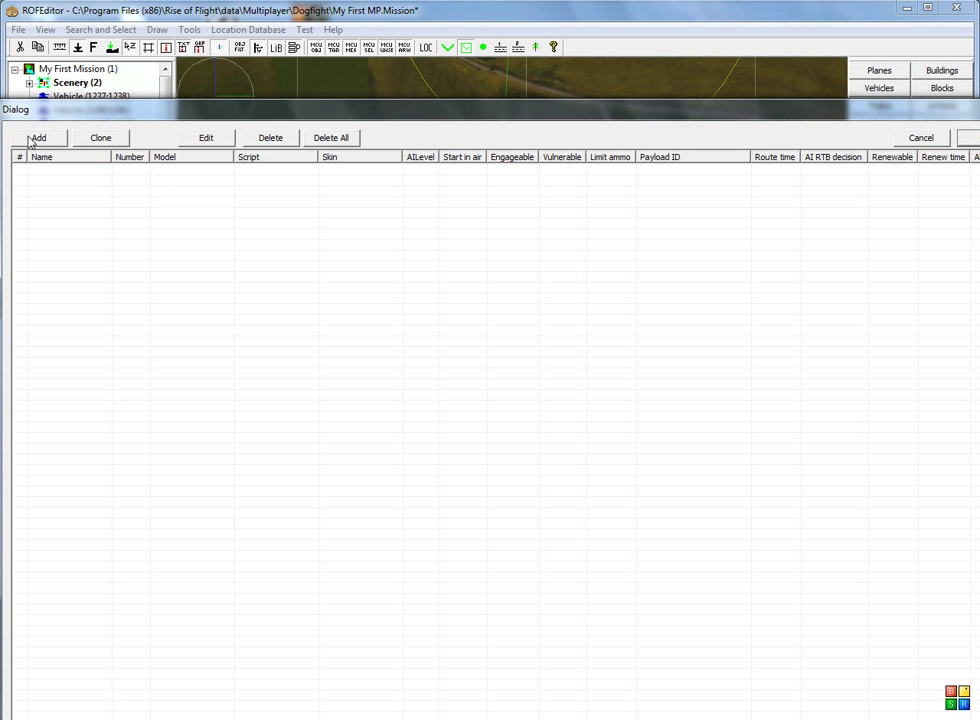
left_click(32, 140)
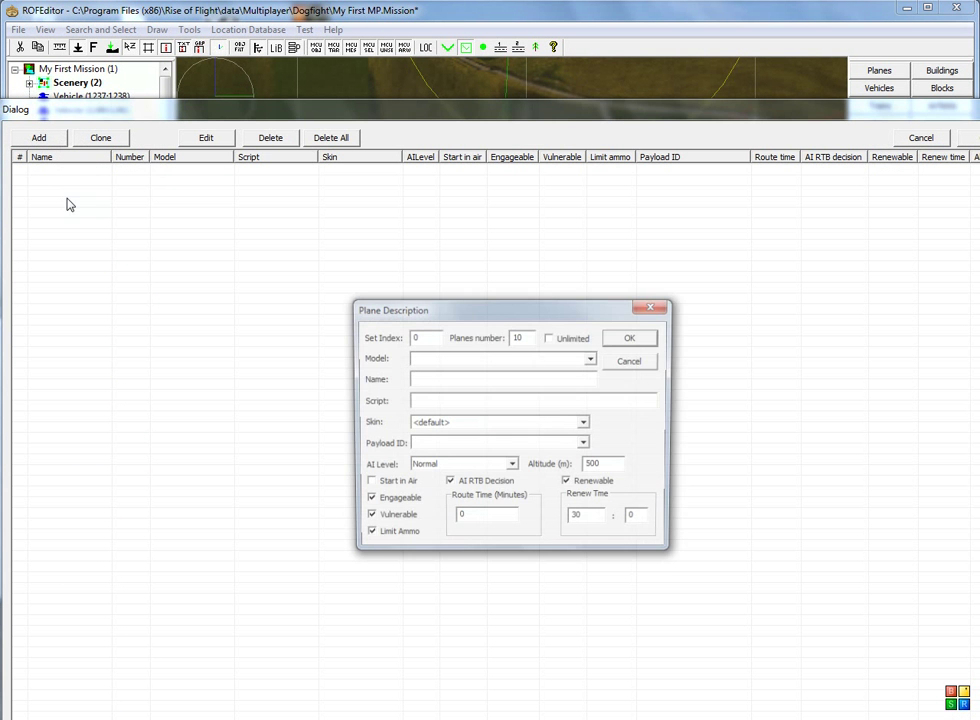
left_click(593, 360)
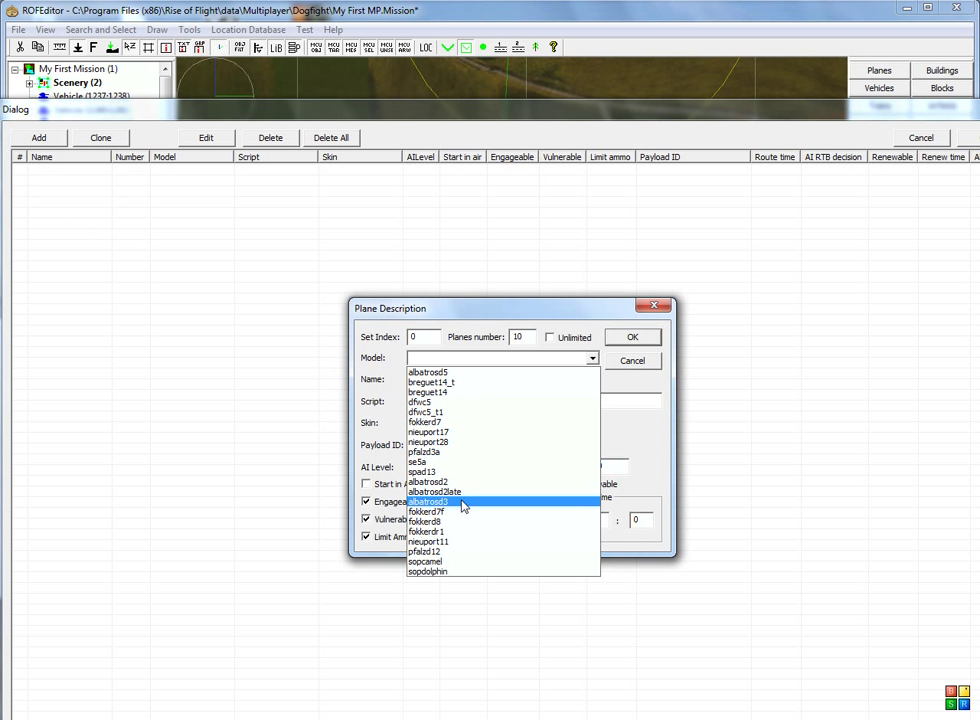
left_click(450, 373)
double_click(514, 336)
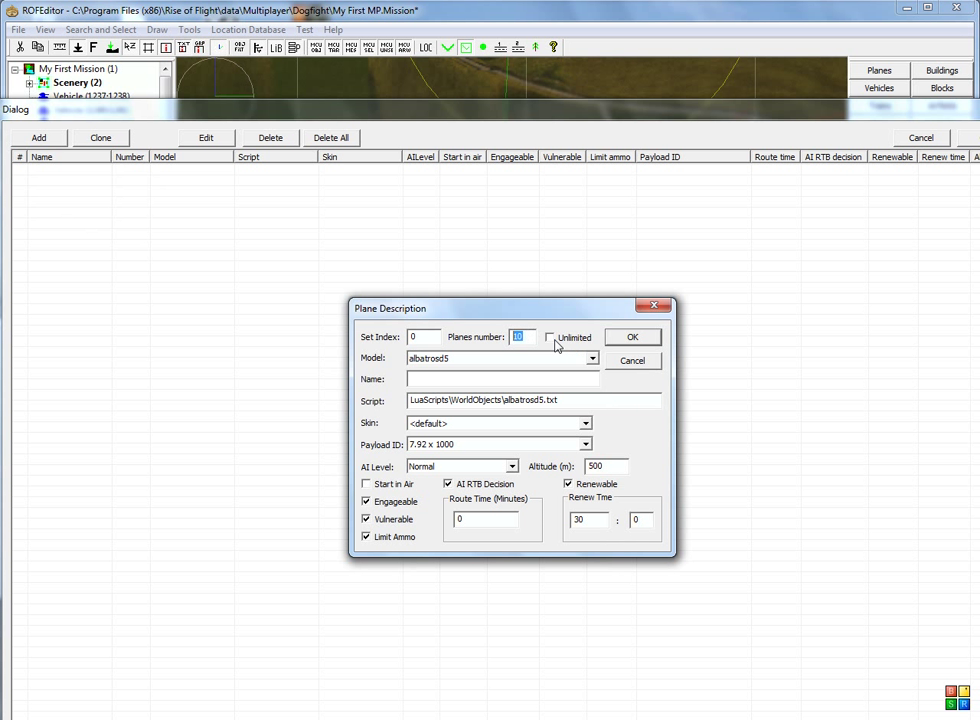
type("4")
double_click(585, 522)
type("5")
left_click(636, 338)
Step: Clone the albatrosd5 entry as a fokkerd7 and accept Lac-Nuisement's plane list
left_click(185, 171)
left_click(116, 141)
left_click(592, 359)
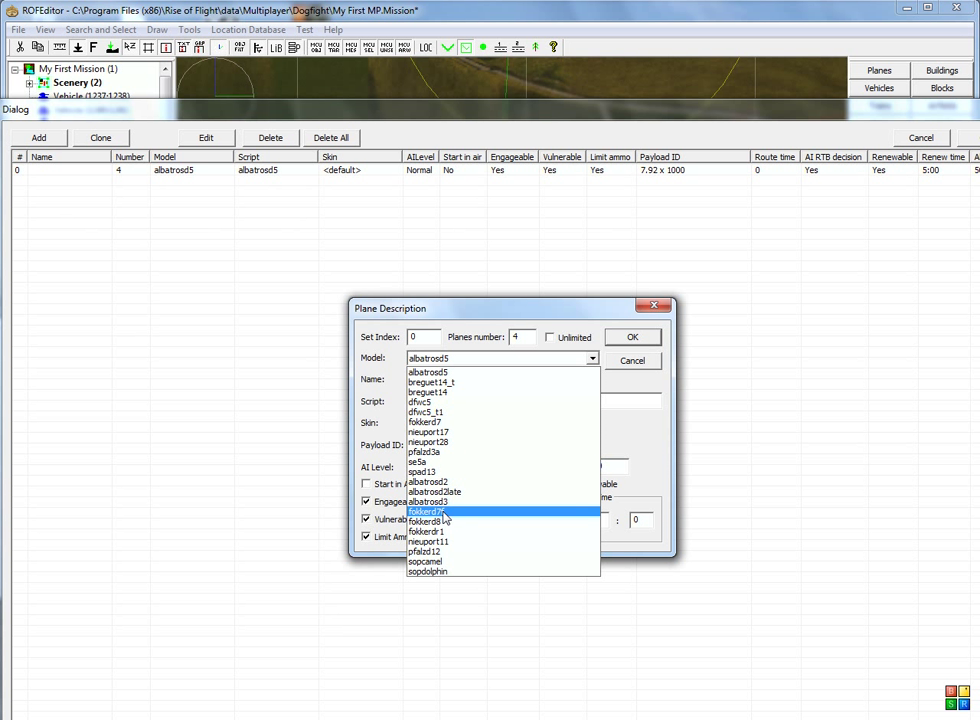
left_click(476, 421)
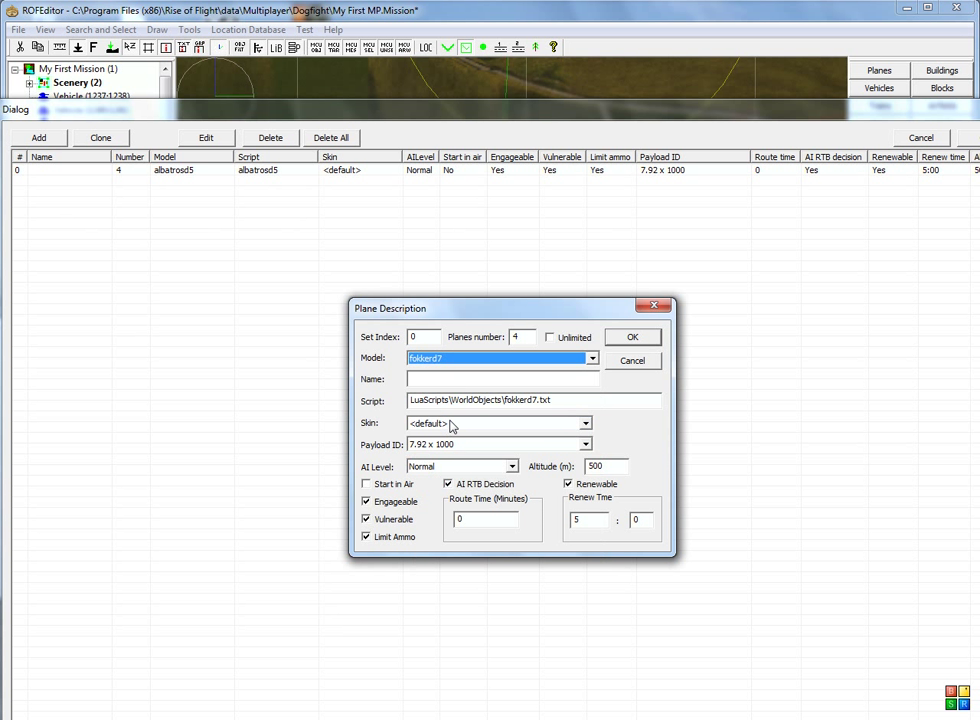
left_click(632, 337)
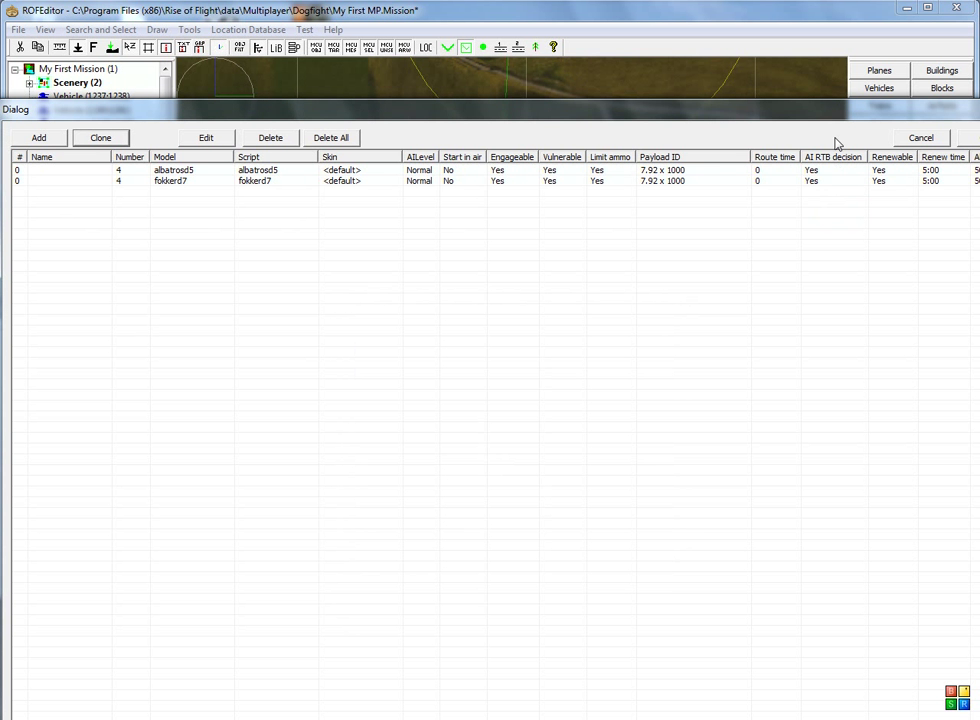
left_click_drag(833, 116, 737, 104)
left_click(888, 126)
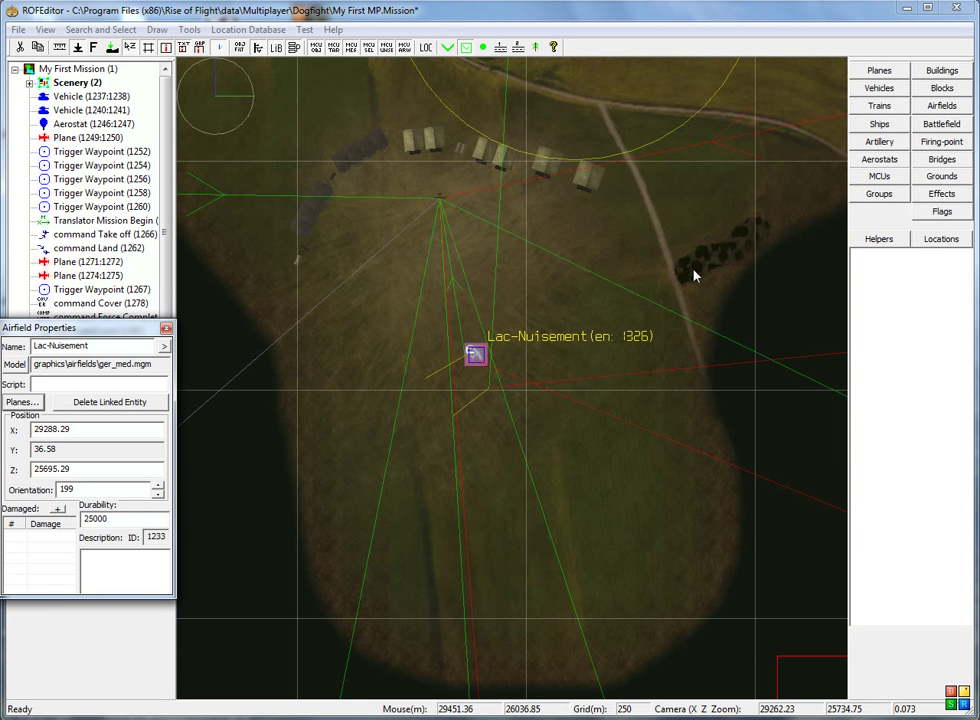
Step: Examine the map around the Lac-Nuisement and Champaubert airfields and the surrounding terrain
scroll(590, 390, "down", 10)
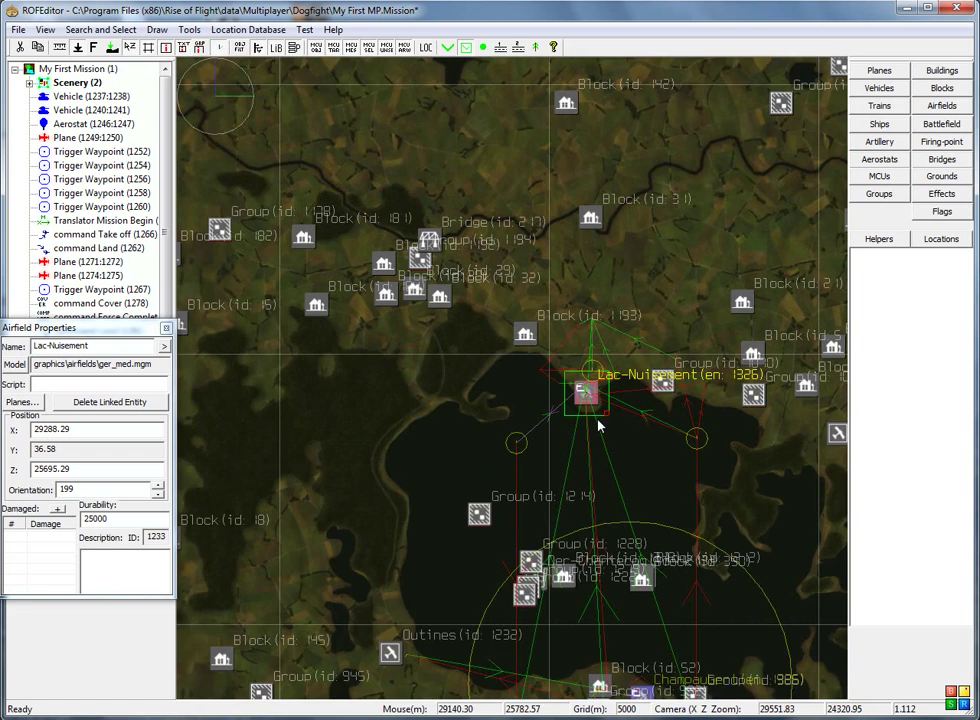
right_click_drag(549, 385, 454, 292)
right_click_drag(539, 423, 545, 362)
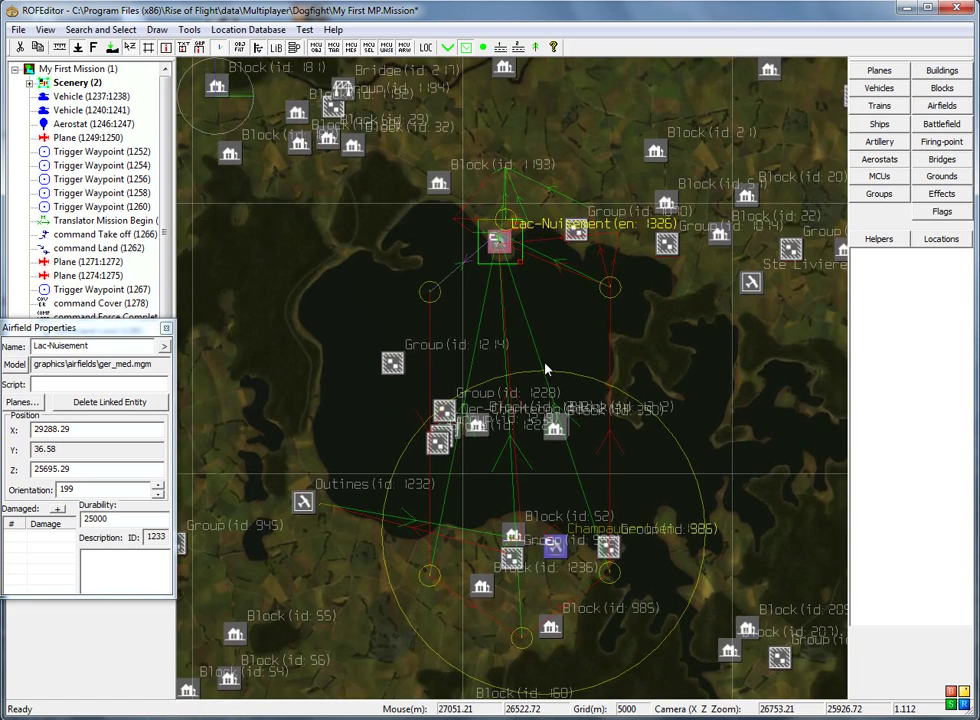
scroll(545, 362, "up", 1)
right_click_drag(604, 365, 586, 347)
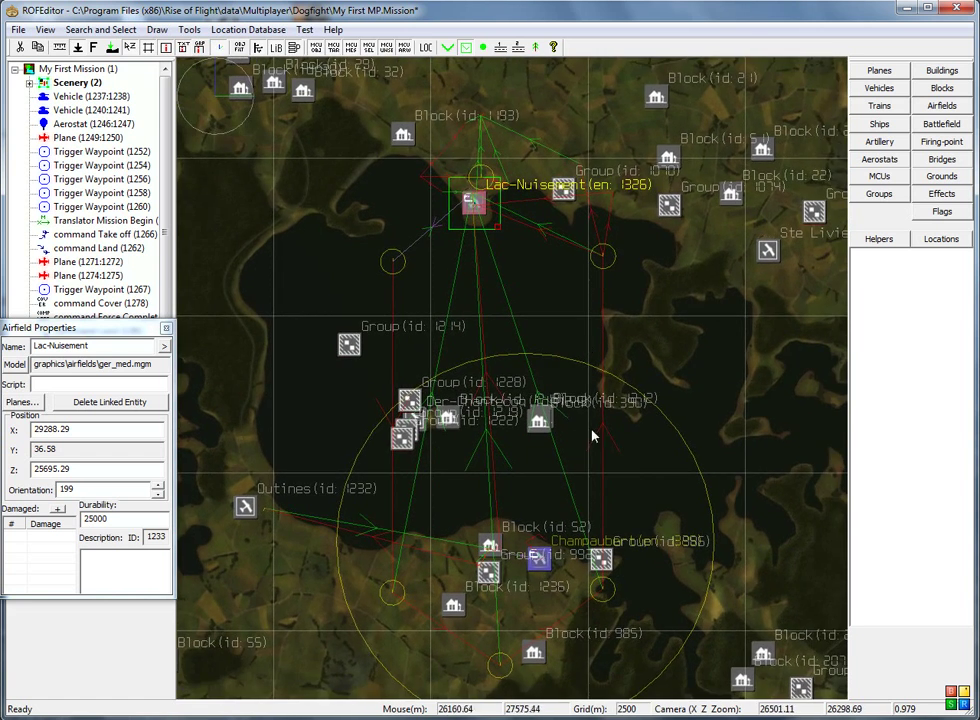
scroll(595, 400, "down", 5)
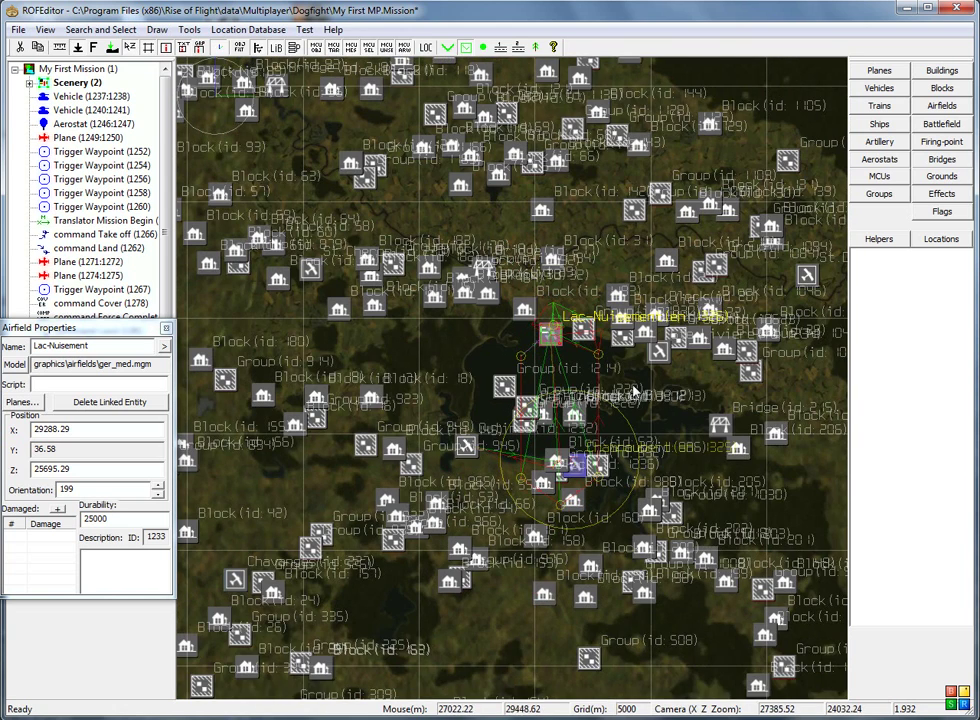
right_click_drag(637, 395, 627, 432)
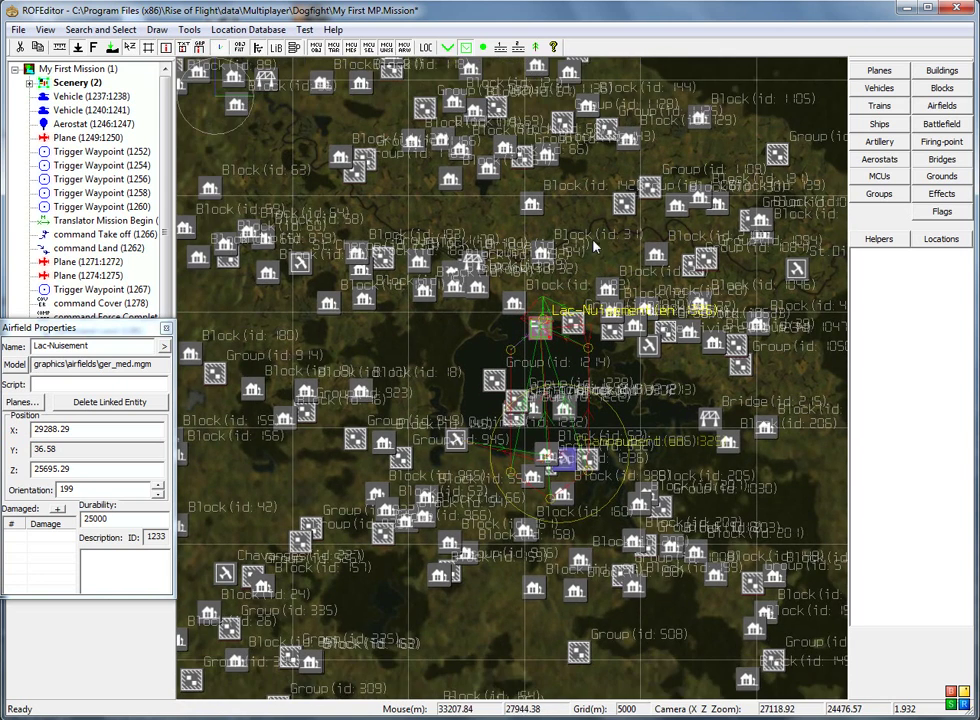
scroll(605, 397, "up", 3)
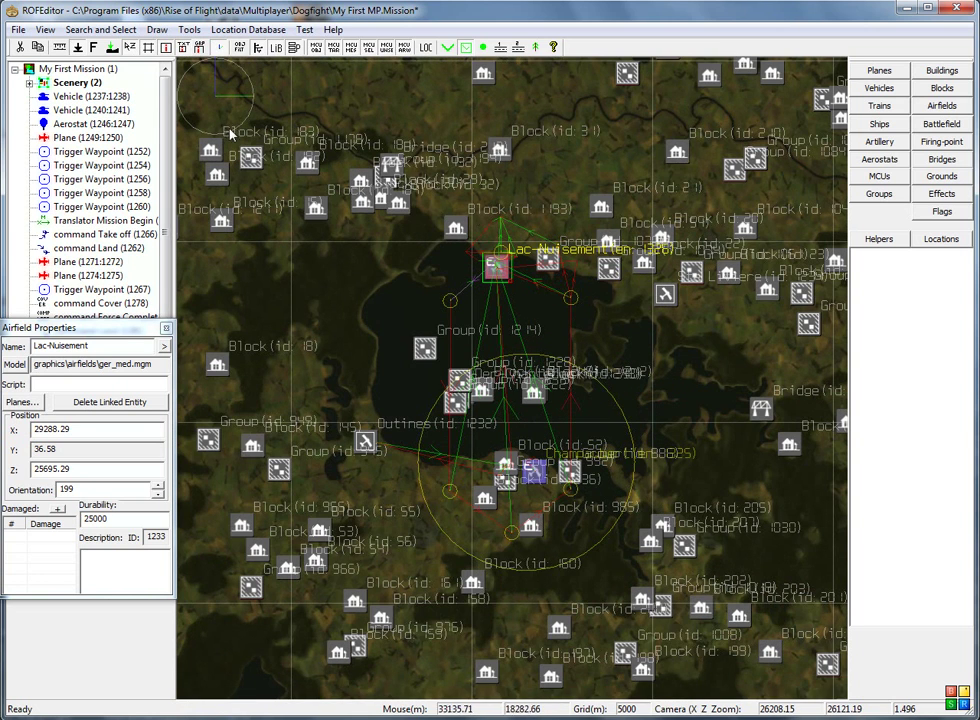
Step: Set the My First Mission group as the working group
left_click(70, 69)
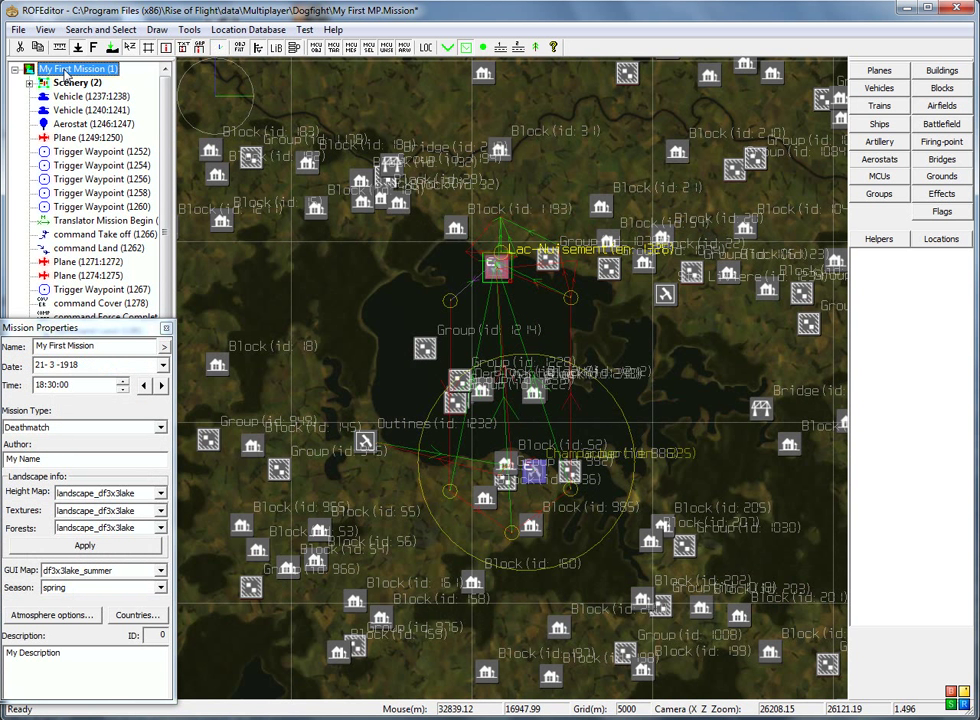
right_click(82, 70)
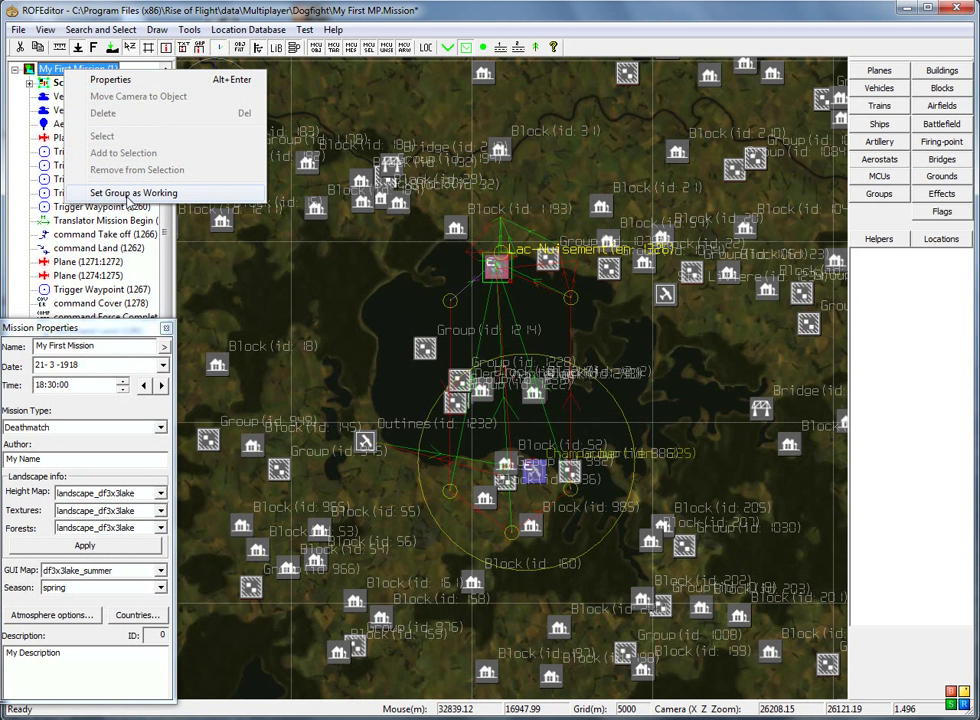
left_click(133, 193)
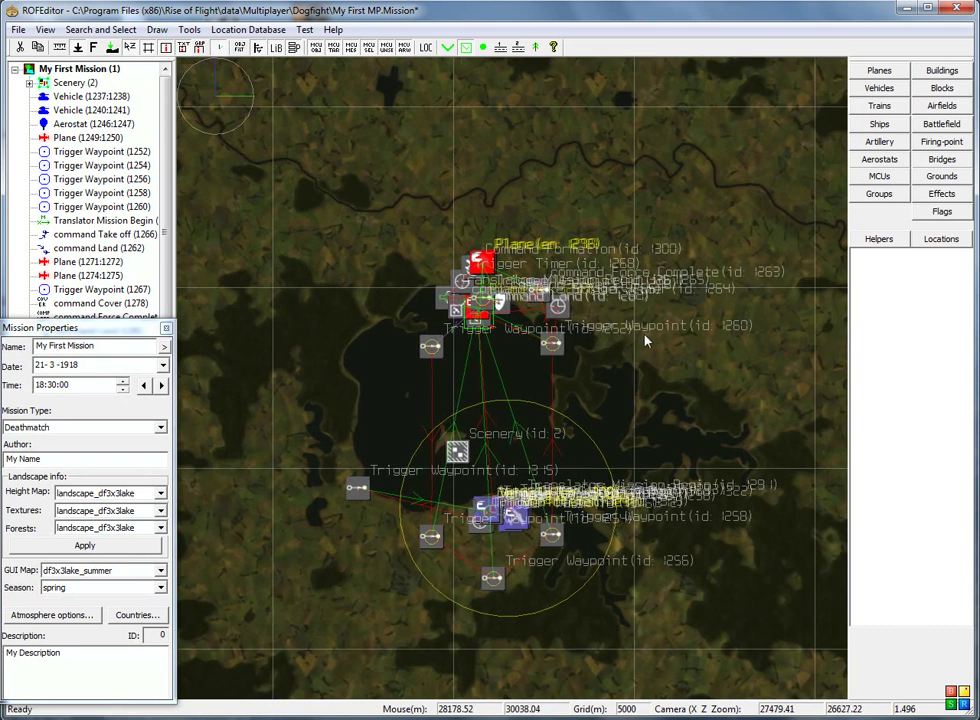
Step: Place a Translator:Influence Area object on the map, well north of the Lac-Nuisement airfield
scroll(645, 339, "down", 5)
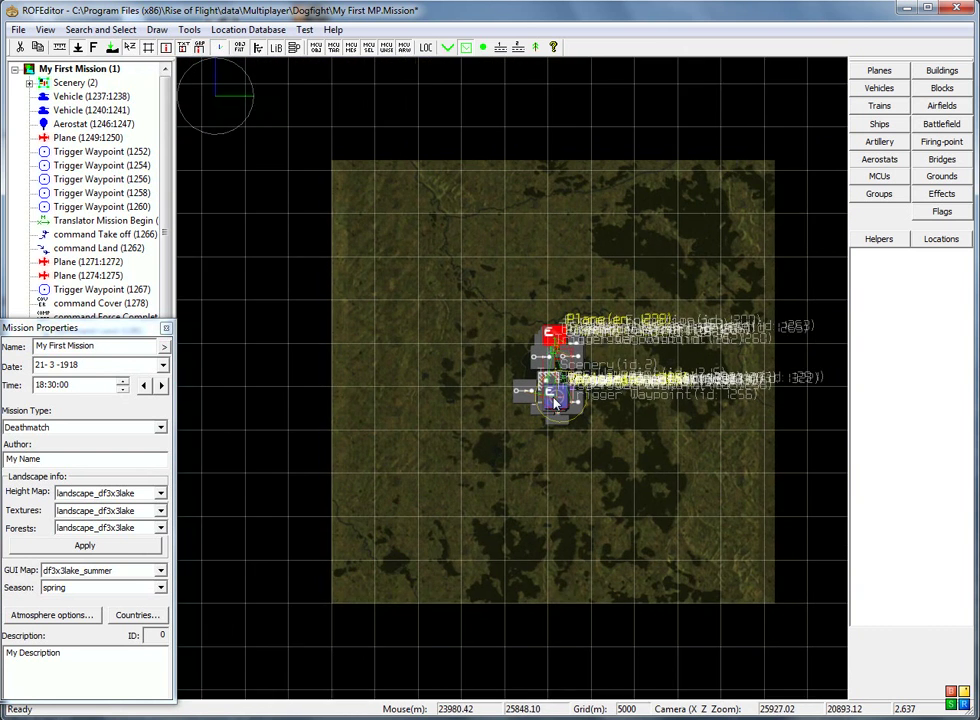
scroll(553, 403, "up", 1)
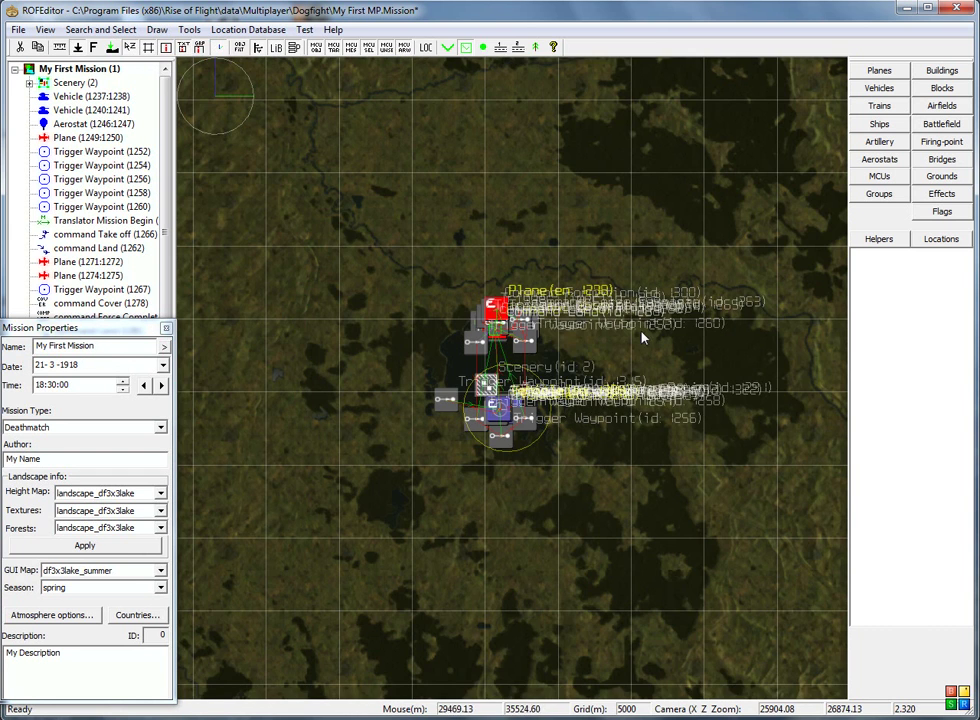
scroll(655, 355, "down", 1)
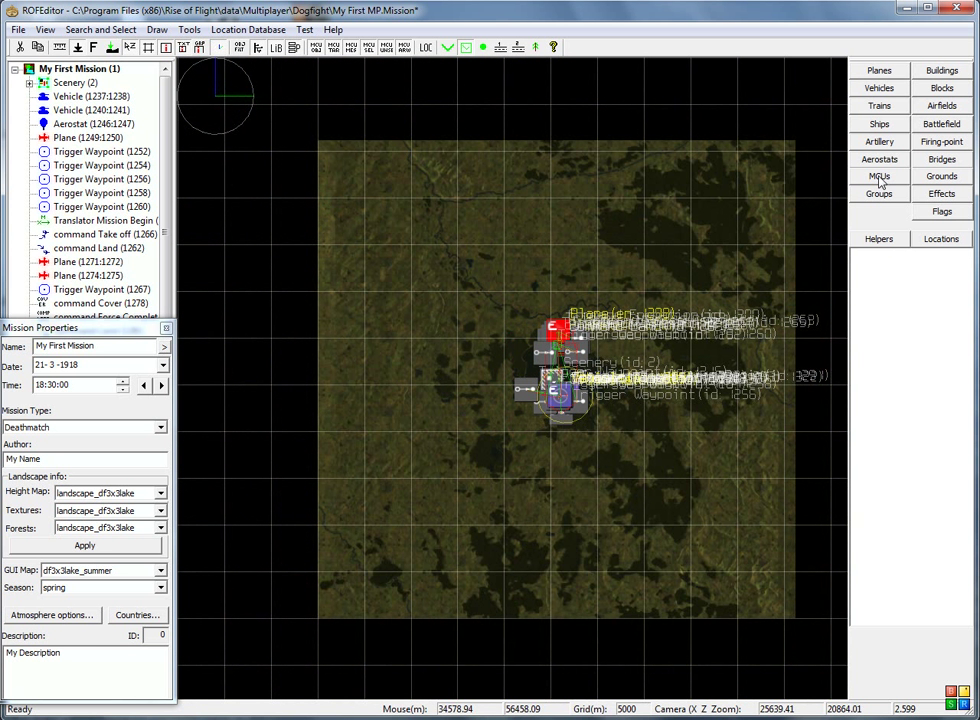
left_click(879, 177)
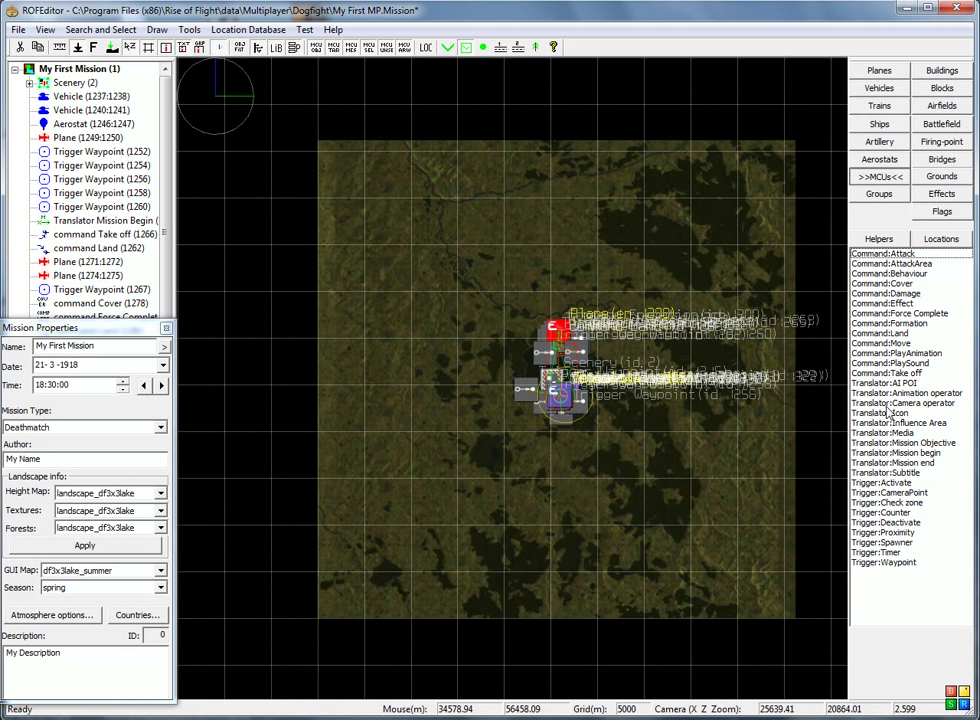
left_click(885, 425)
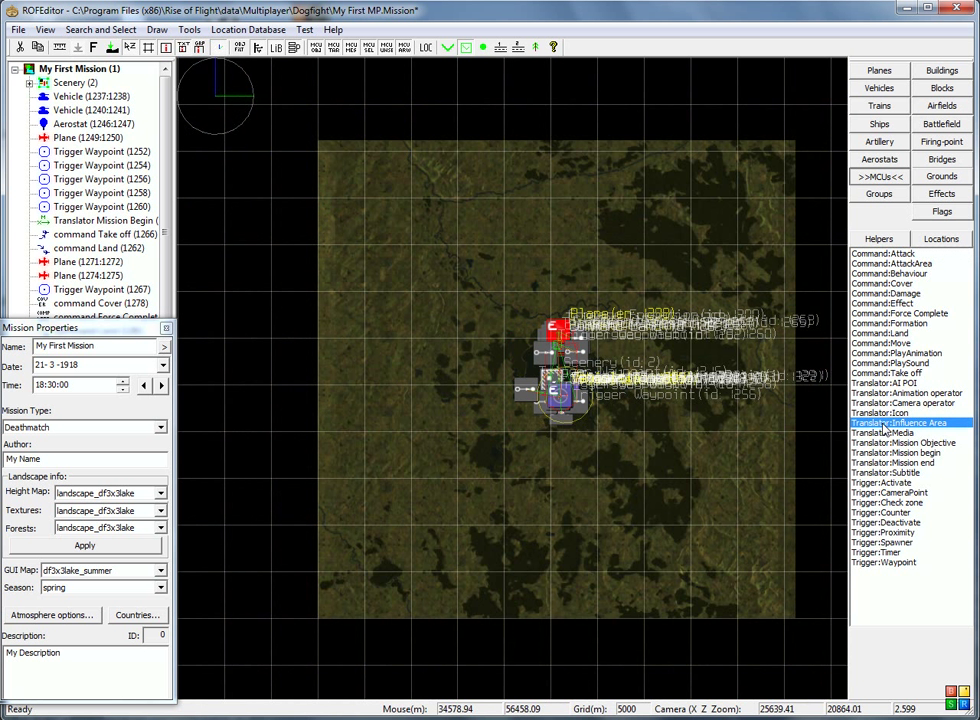
right_click_drag(600, 258, 483, 272)
left_click(488, 276)
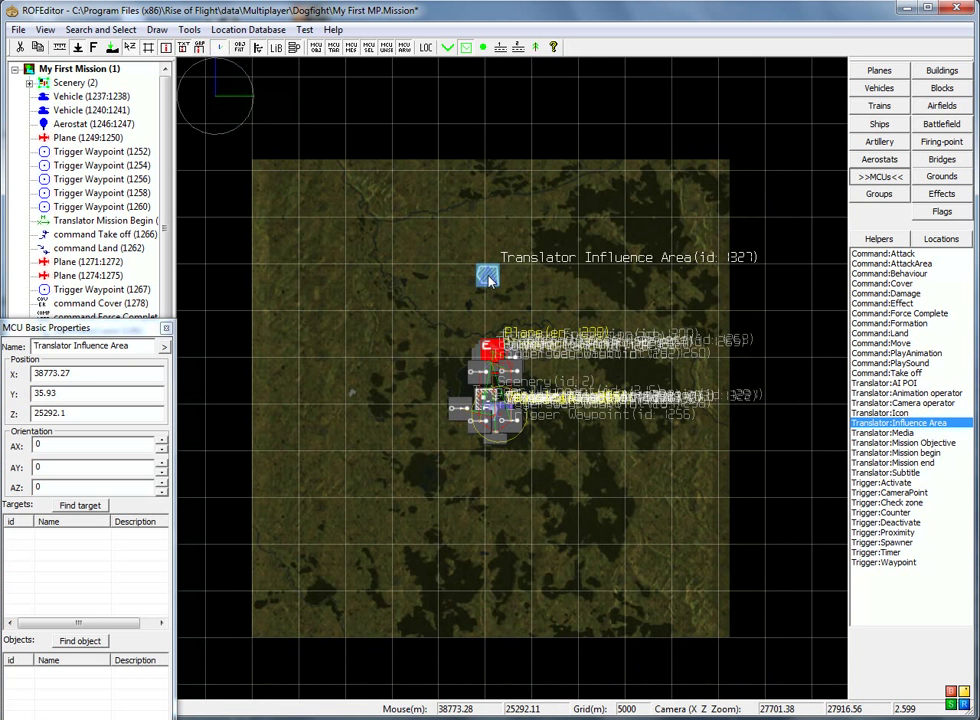
Step: Start editing the influence area's boundary and pull its two lower corners outward to the southwest and southeast
scroll(488, 278, "up", 3)
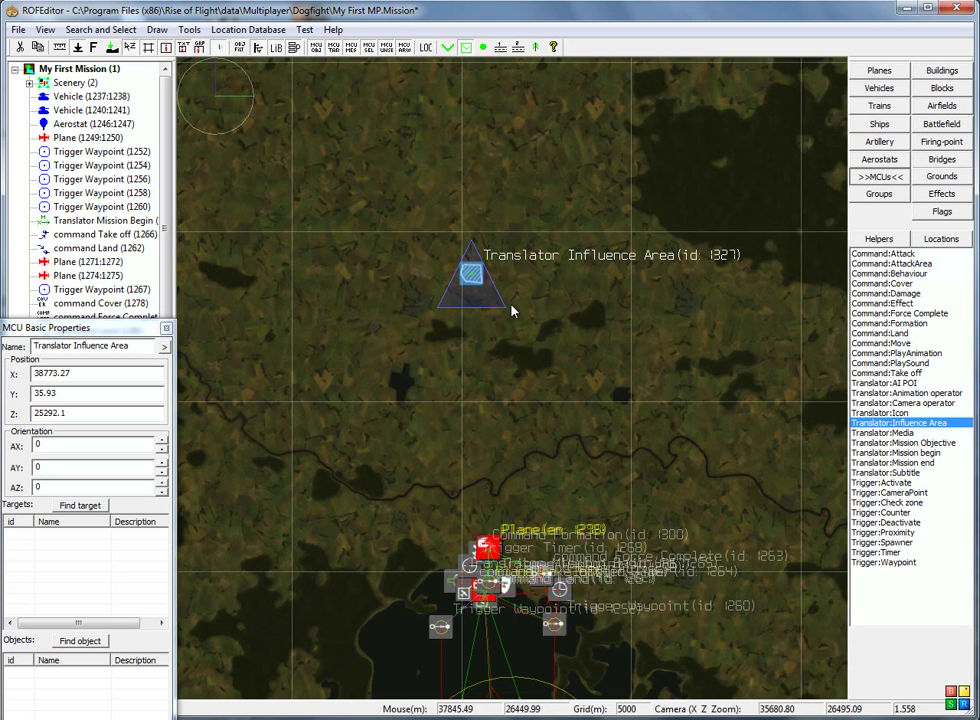
scroll(511, 311, "down", 2)
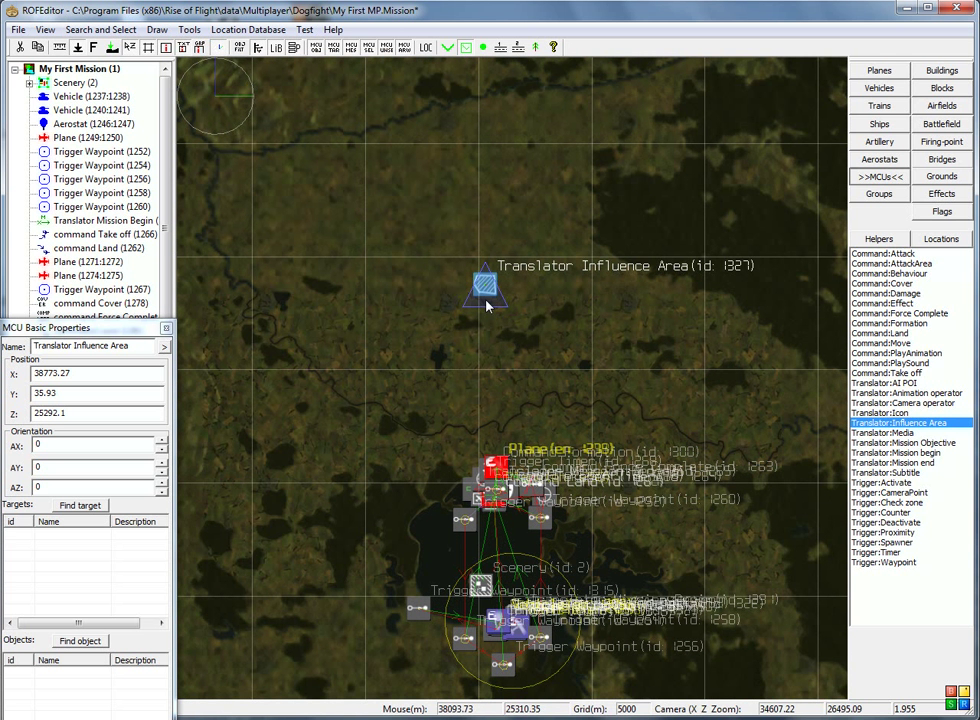
scroll(490, 291, "up", 3)
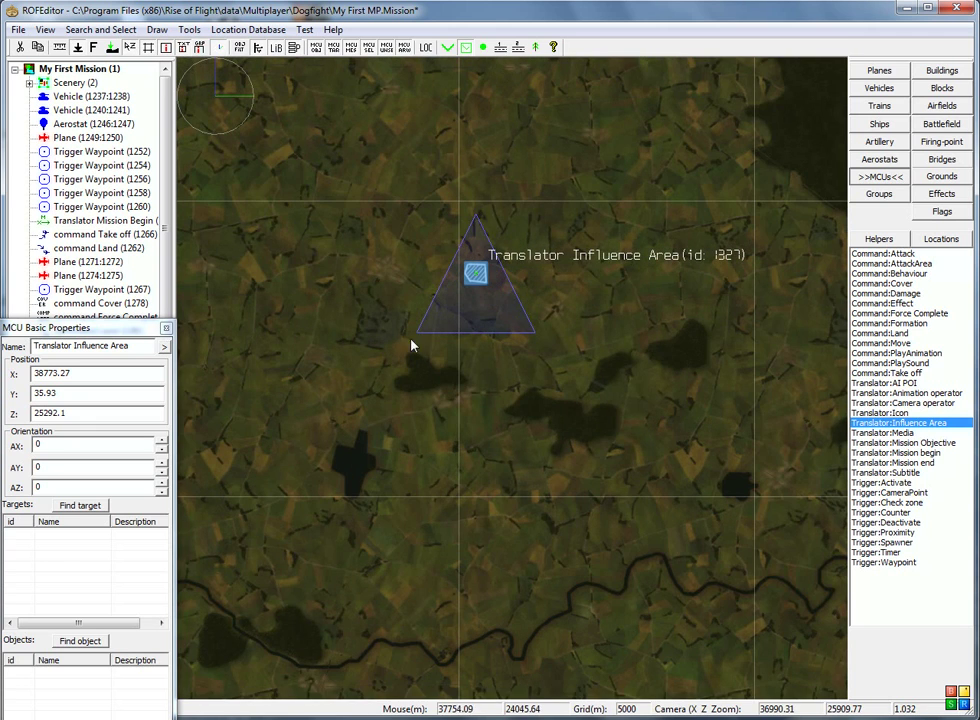
scroll(510, 292, "down", 8)
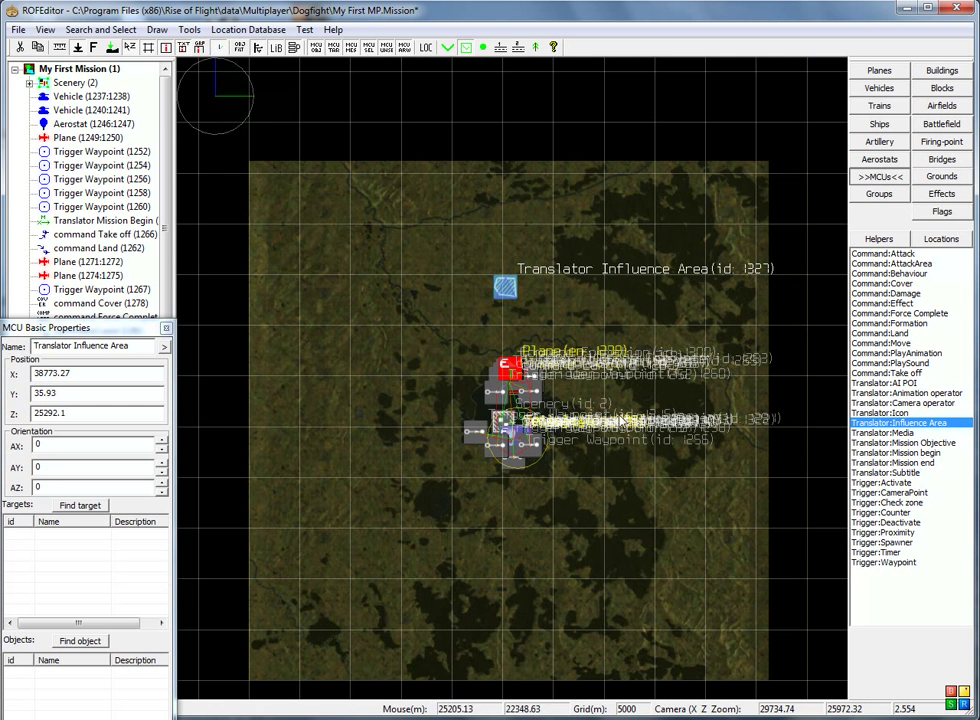
scroll(505, 291, "up", 3)
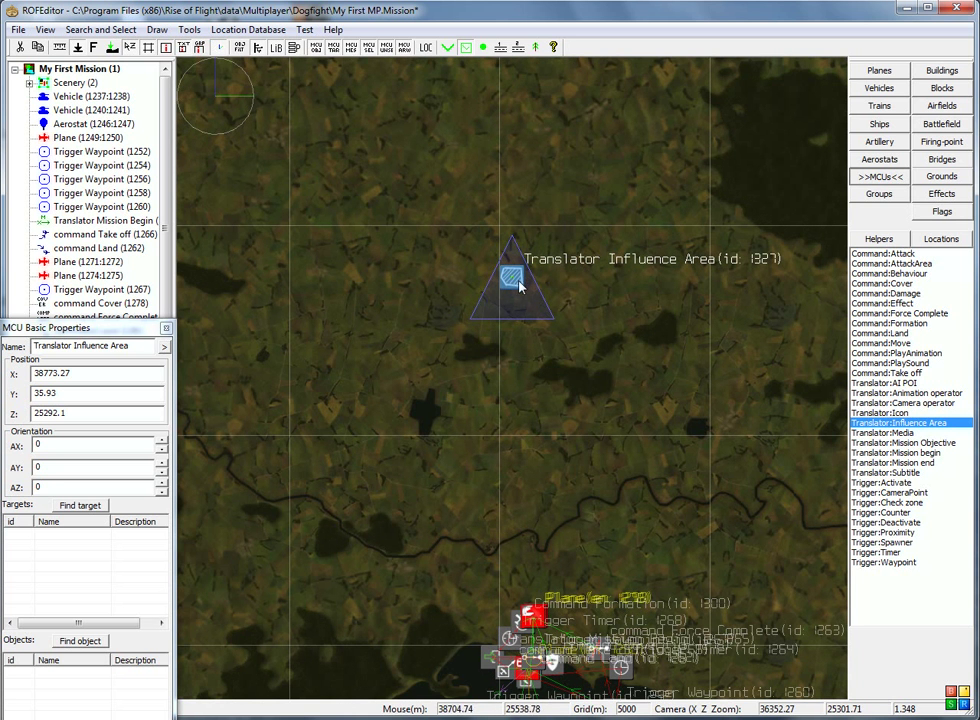
right_click(516, 287)
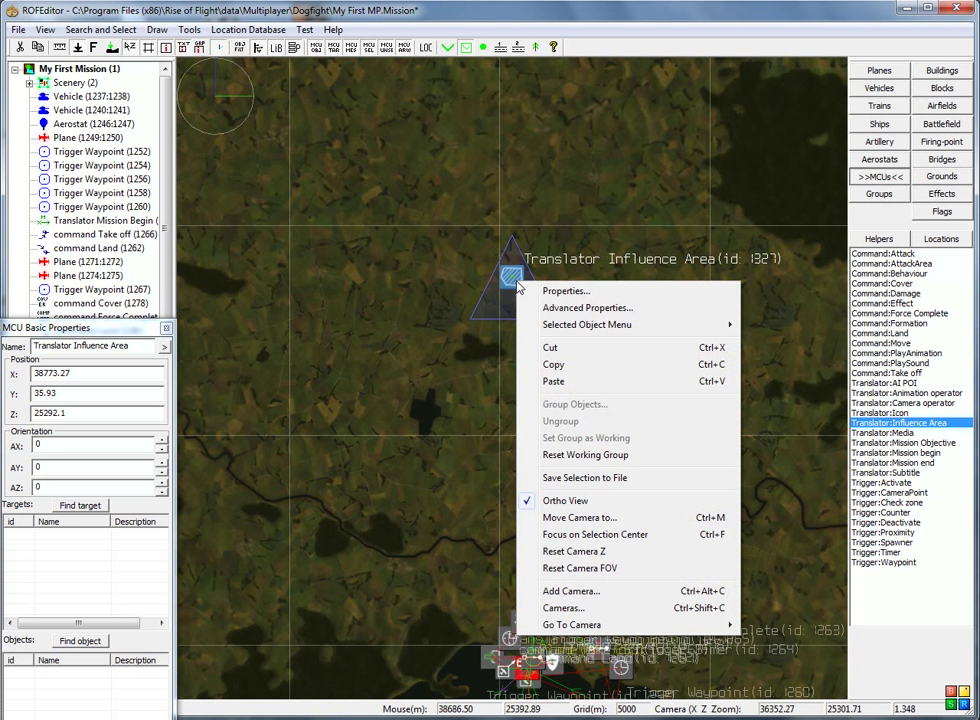
mouse_move(587, 330)
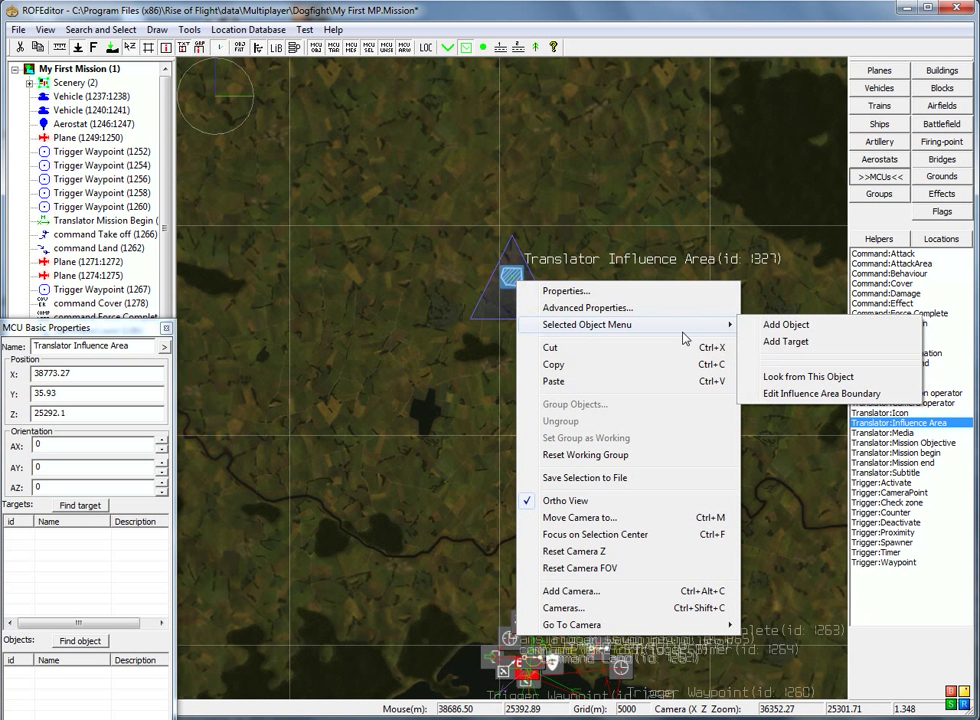
left_click(808, 396)
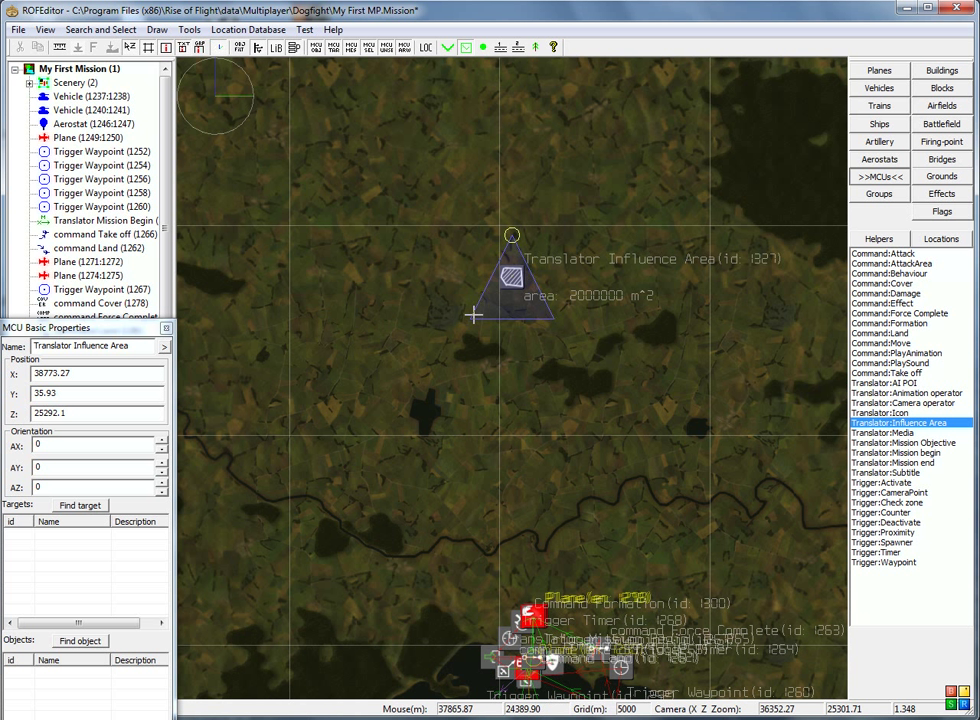
left_click_drag(466, 322, 296, 360)
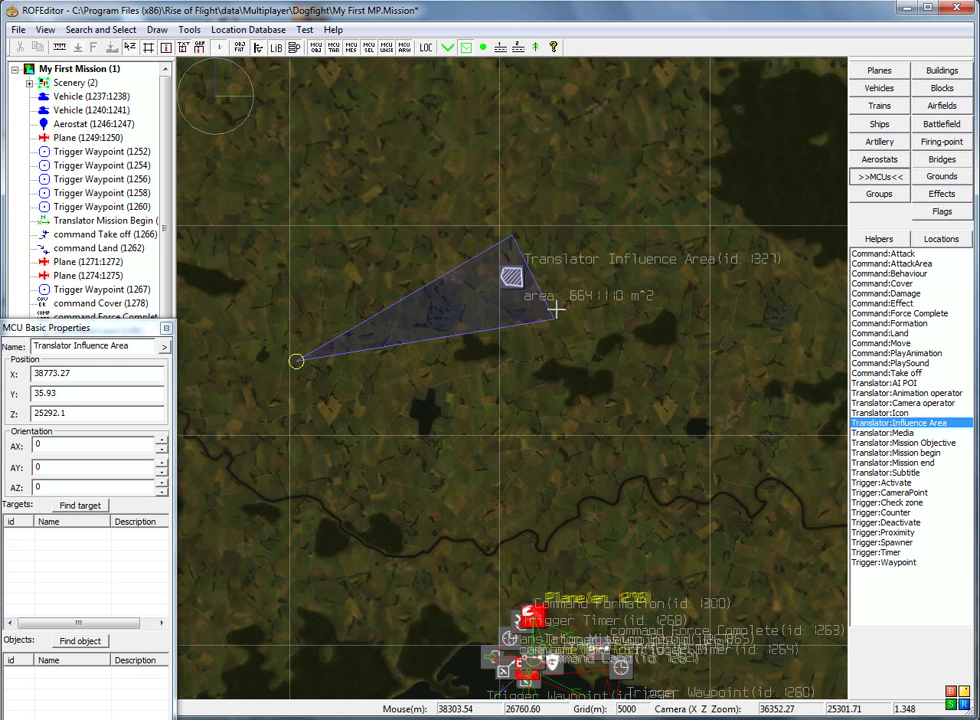
left_click_drag(556, 317, 777, 446)
Step: Move the boundary's lower corners to the map's east and west edges and its top corner to the map's northwest corner
scroll(717, 448, "down", 2)
scroll(717, 448, "down", 4)
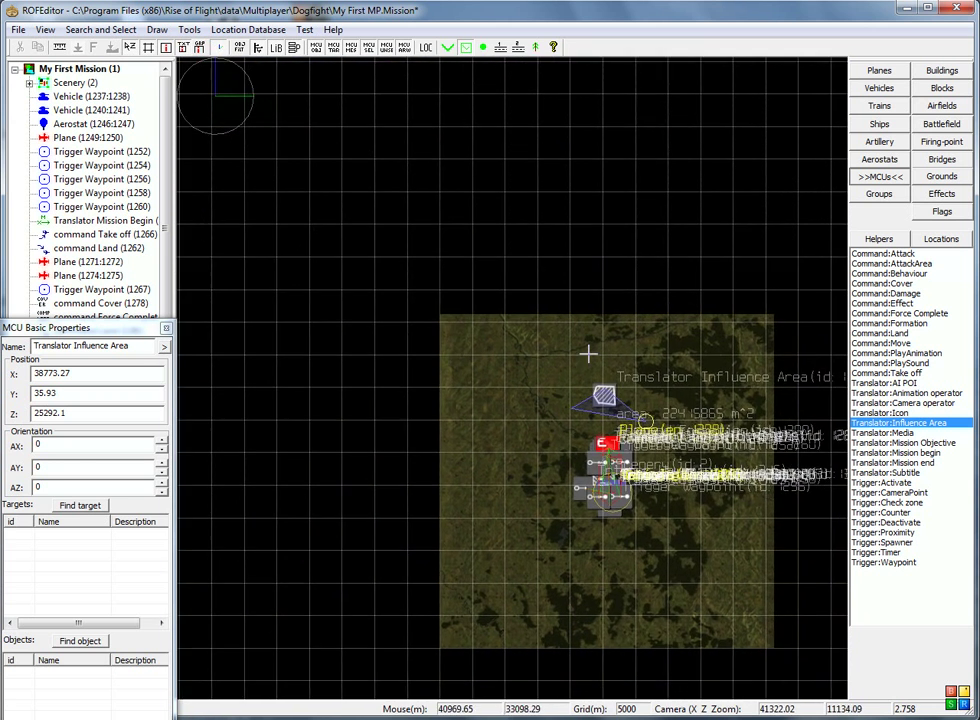
scroll(628, 418, "up", 3)
left_click_drag(568, 385, 816, 462)
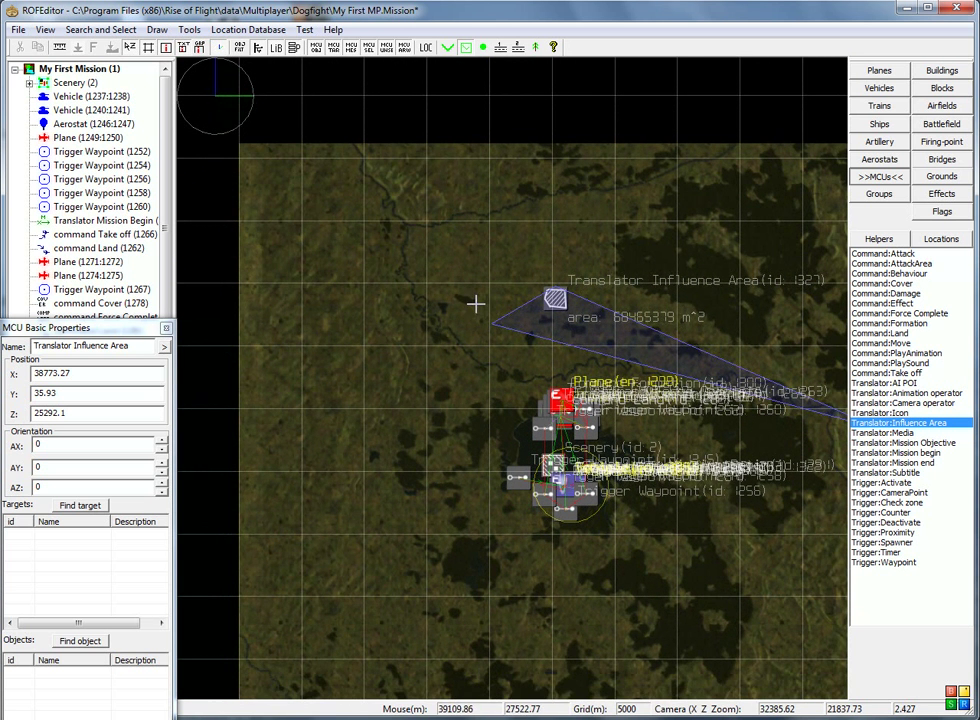
left_click_drag(490, 324, 238, 429)
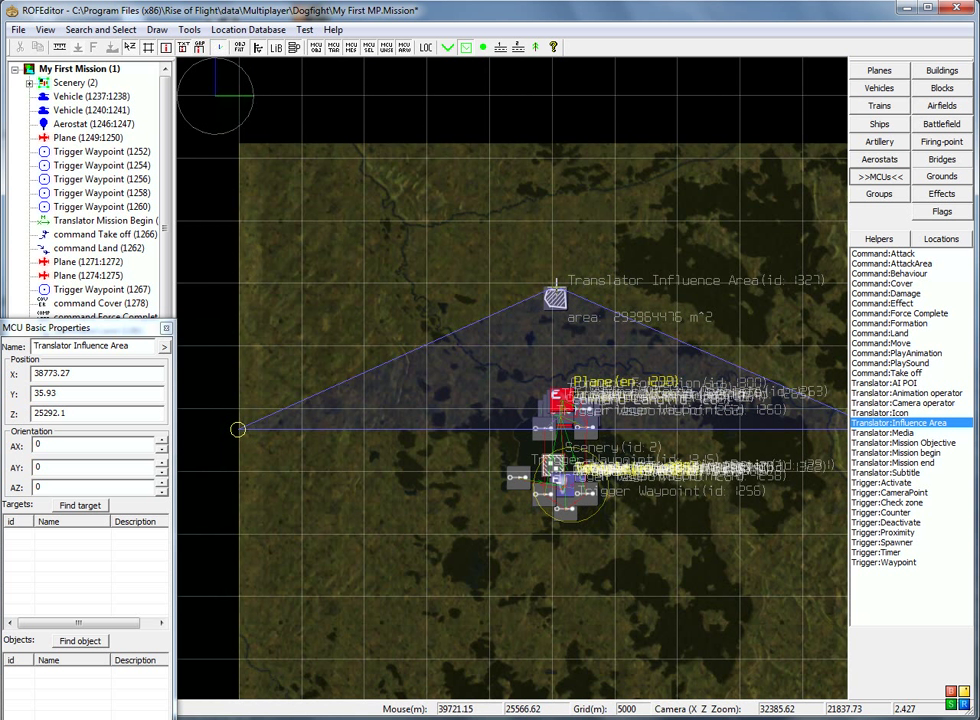
left_click_drag(556, 294, 241, 144)
Step: Insert a boundary point on the influence area's sloping northern edge and move it to the map's northeast corner
scroll(494, 365, "down", 2)
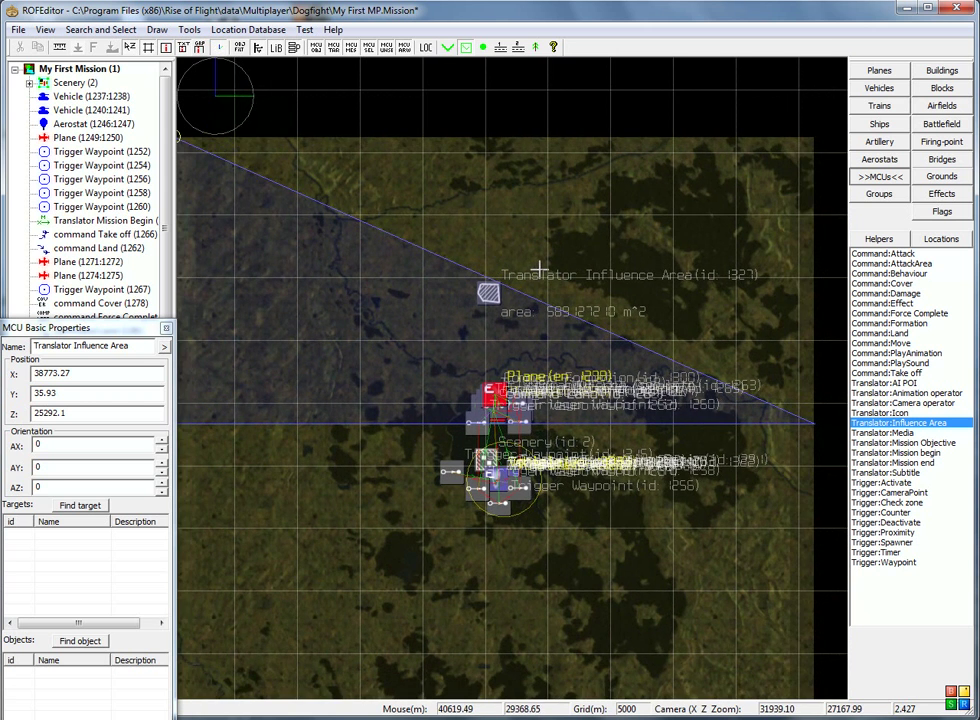
scroll(560, 285, "up", 3)
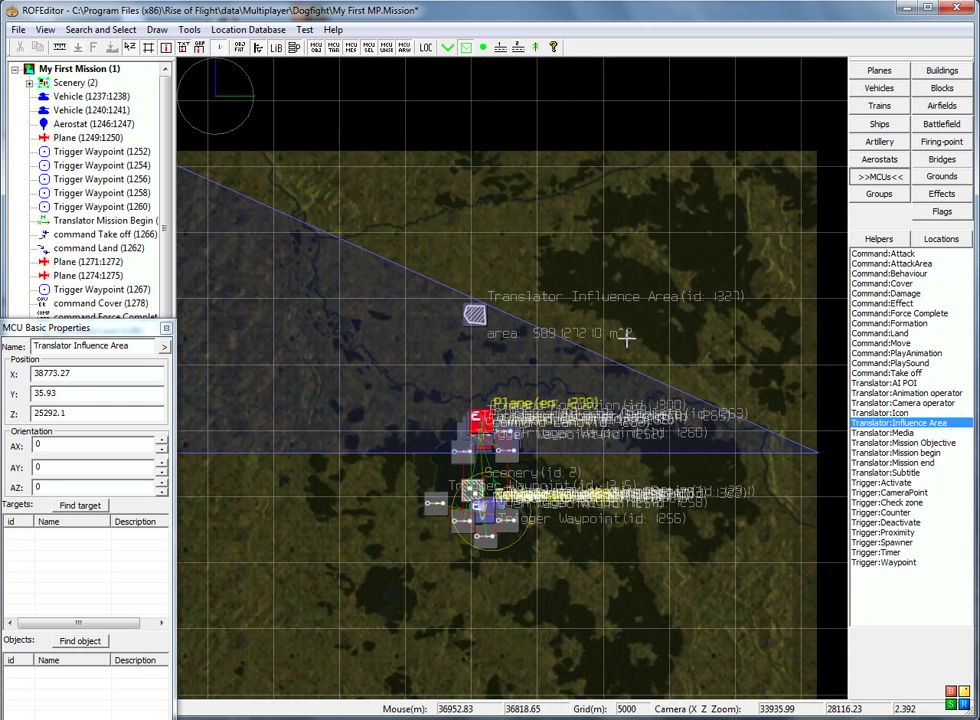
right_click_drag(659, 286, 688, 282)
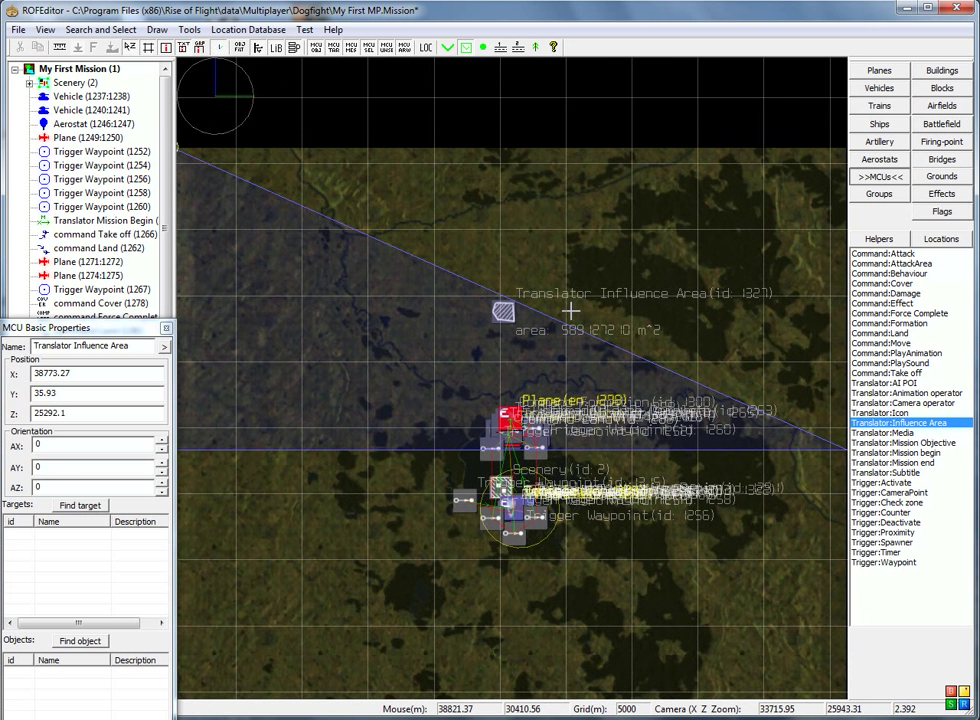
left_click(423, 260)
right_click_drag(530, 239, 580, 223)
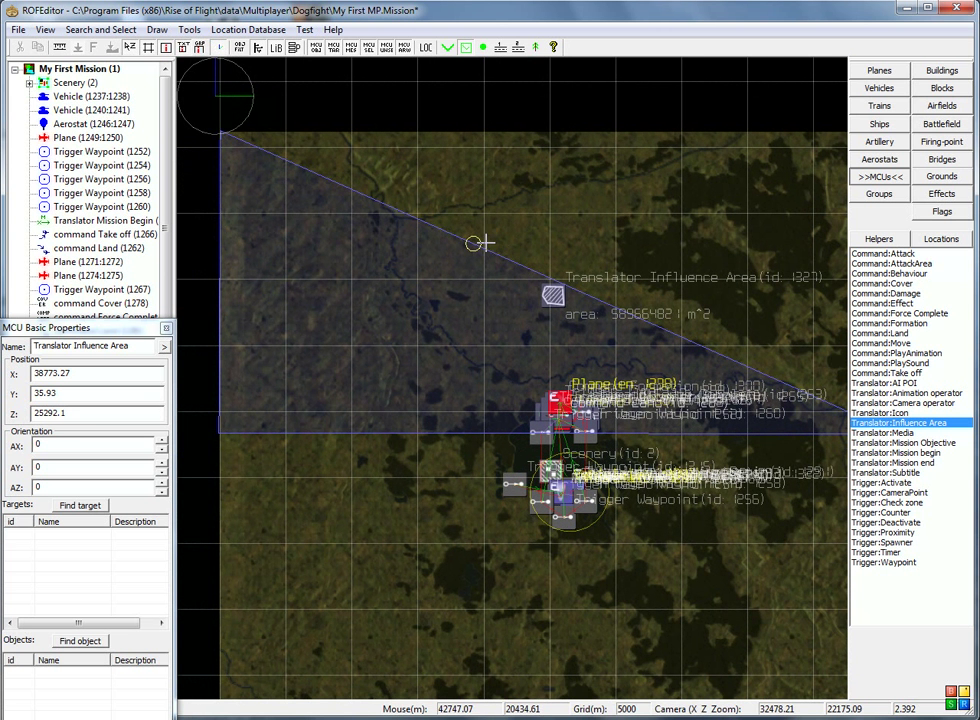
left_click_drag(472, 244, 674, 194)
right_click_drag(709, 195, 678, 192)
right_click_drag(605, 224, 521, 254)
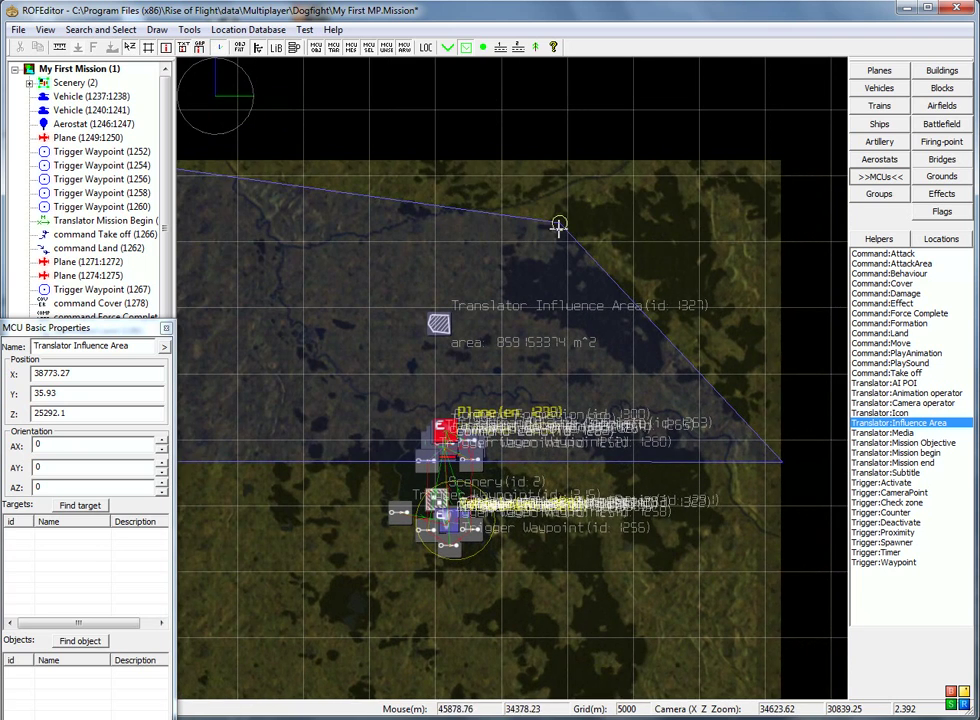
left_click_drag(559, 224, 778, 159)
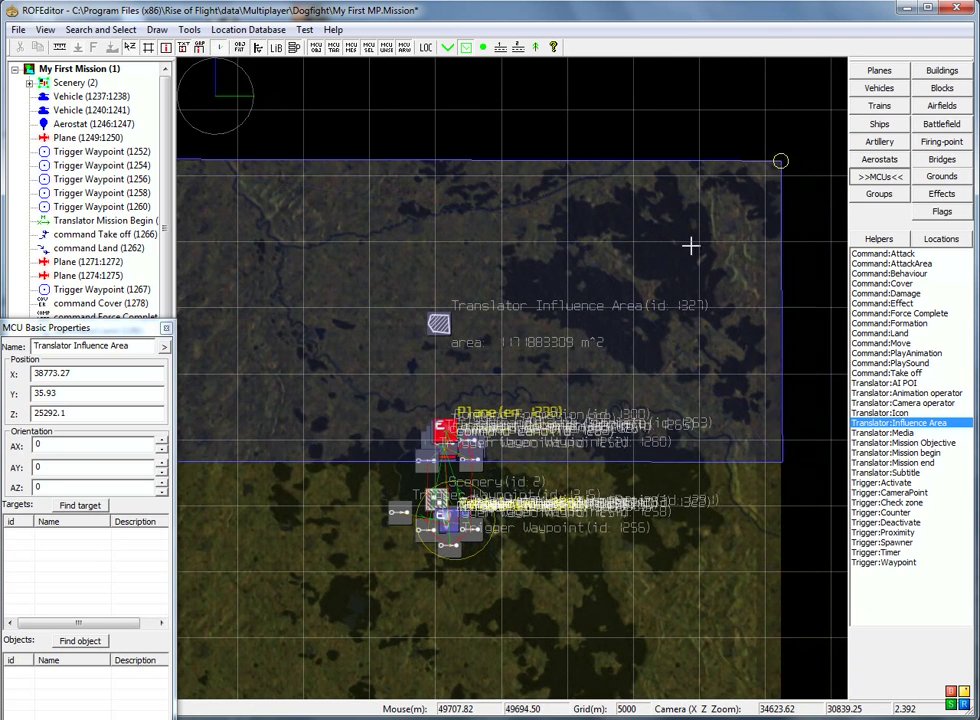
Step: Insert a boundary point on the influence area's southern edge east of the airfields and move it slightly northwest
right_click_drag(615, 339, 727, 216)
right_click_drag(451, 394, 636, 247)
scroll(627, 243, "up", 3)
scroll(415, 273, "down", 3)
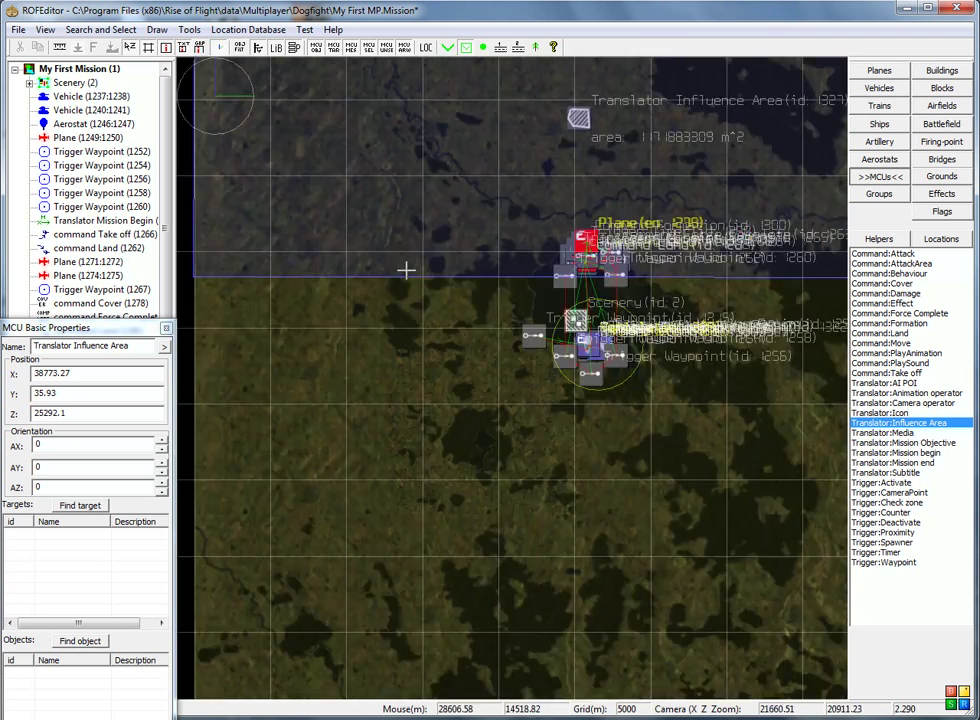
right_click_drag(357, 273, 777, 300)
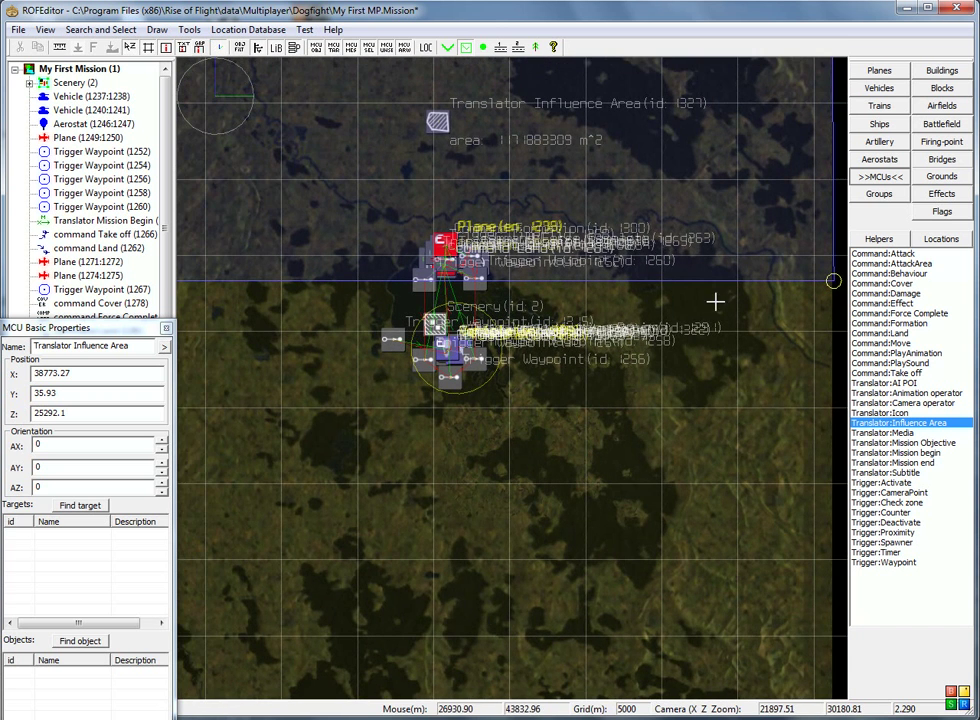
left_click(648, 283)
left_click_drag(648, 283, 590, 258)
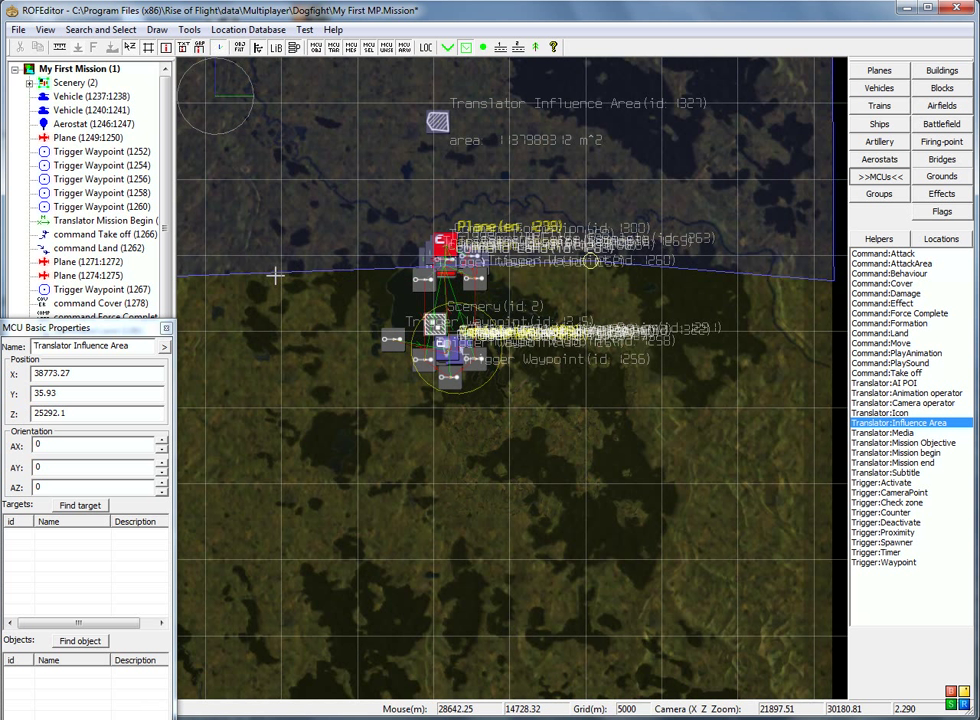
Step: Insert another southern-edge point west of the airfields, pull it south, nudge the eastern point south, and stop editing the boundary
left_click_drag(278, 270, 314, 293)
right_click_drag(427, 343, 587, 355)
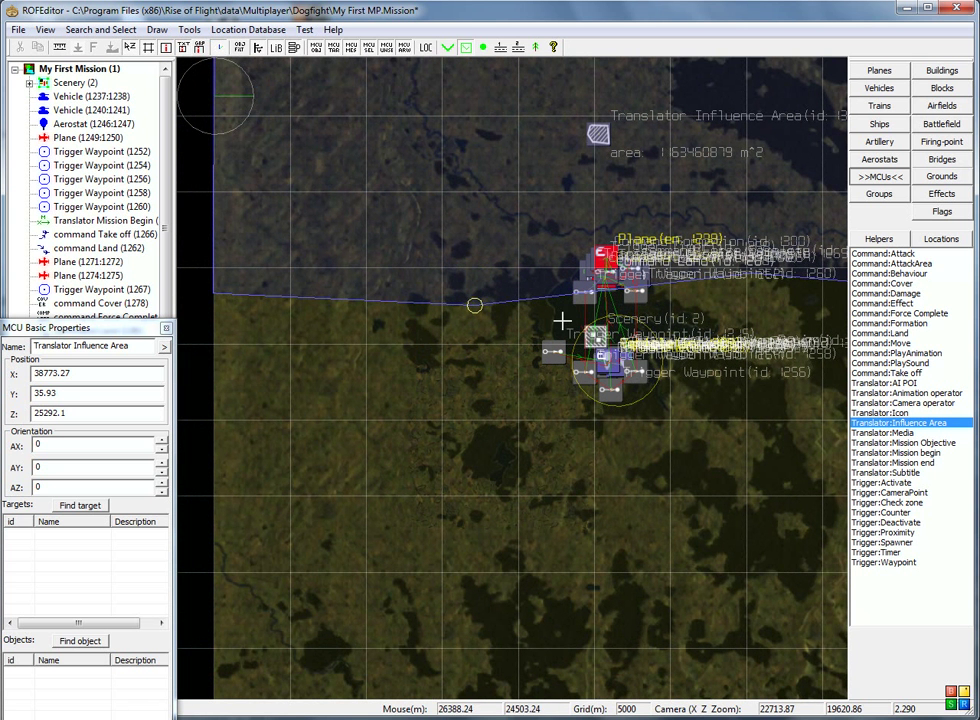
left_click_drag(471, 306, 405, 324)
right_click_drag(475, 332, 355, 340)
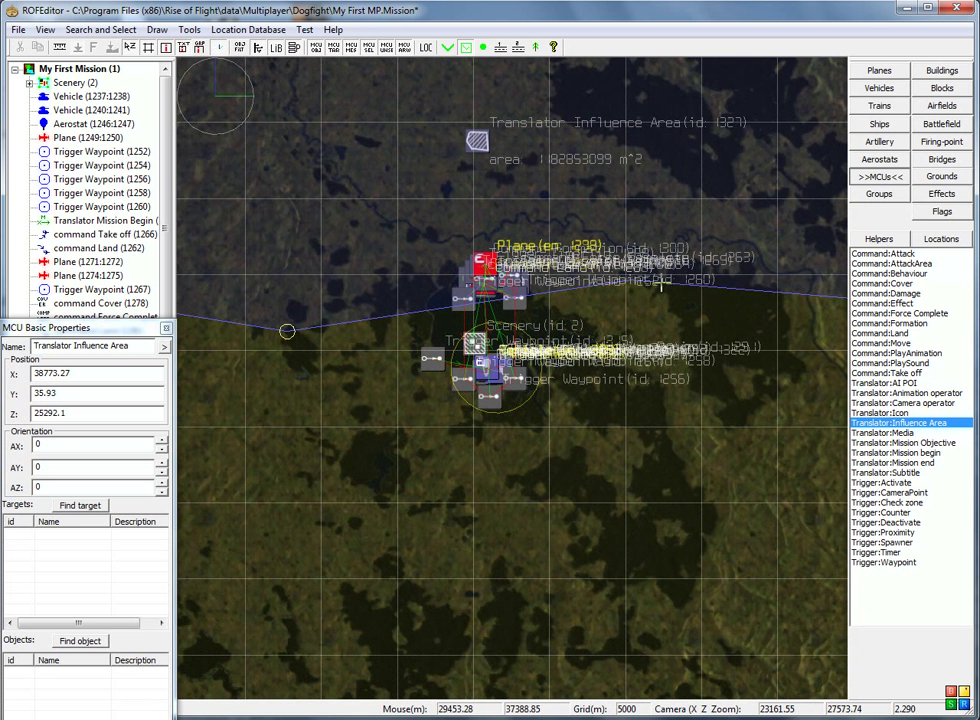
left_click_drag(629, 285, 630, 291)
right_click(629, 229)
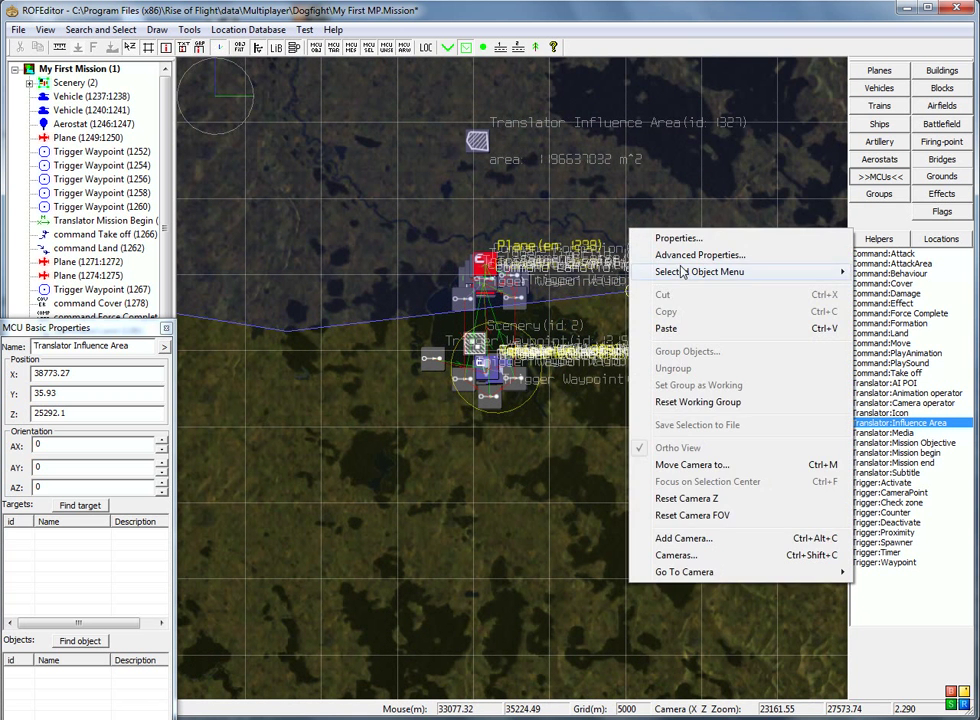
mouse_move(699, 275)
left_click(545, 290)
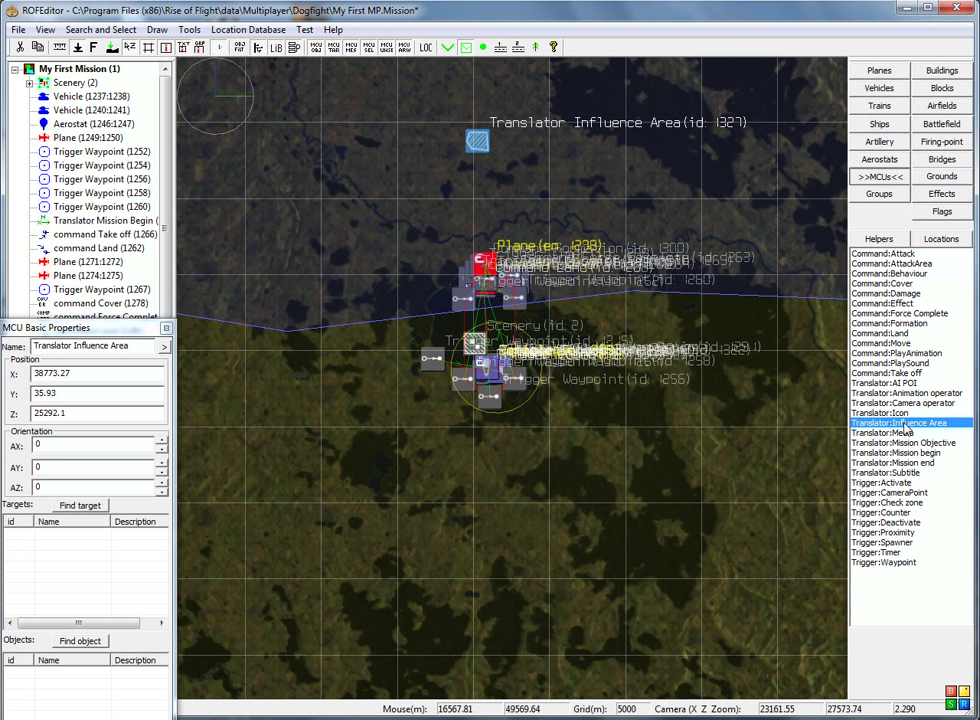
Step: Place a second Translator:Influence Area south of the airfields and set its country to France
left_click(503, 502)
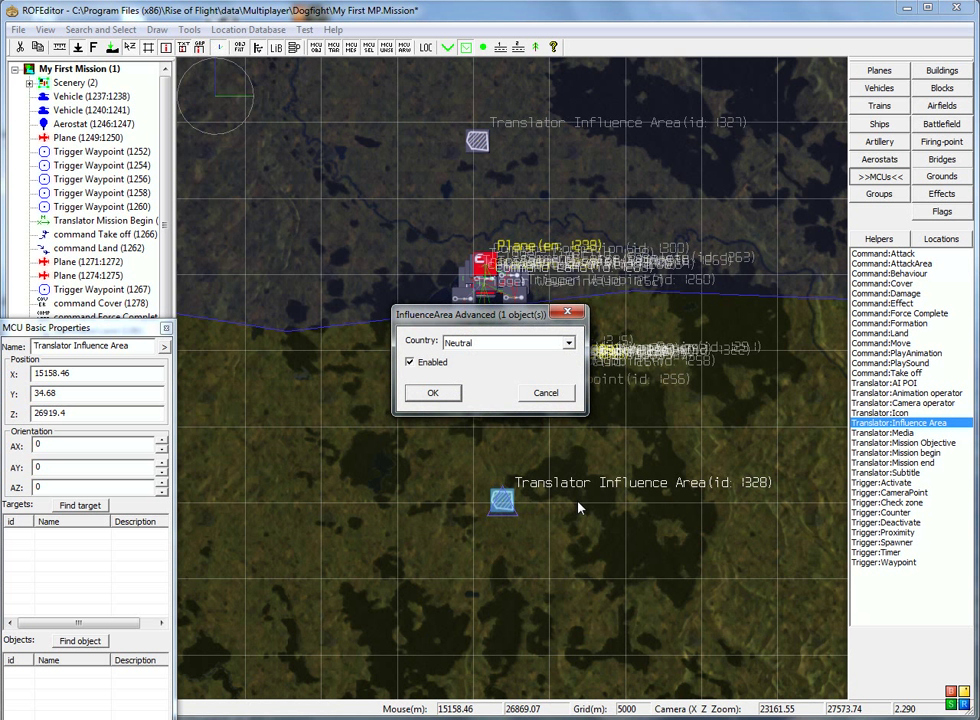
left_click(570, 344)
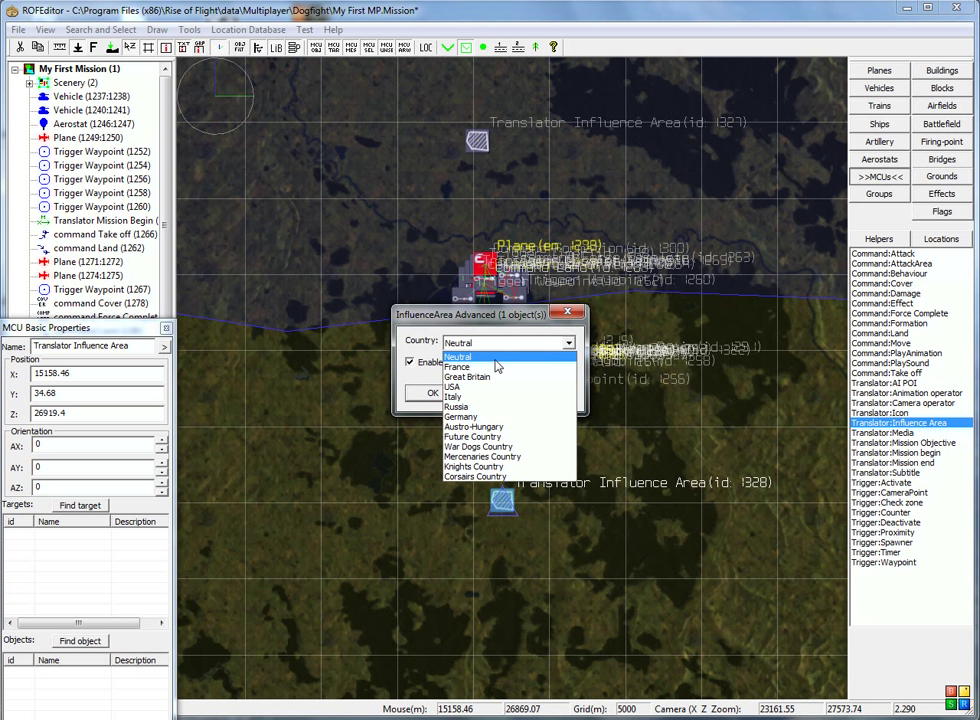
left_click(471, 369)
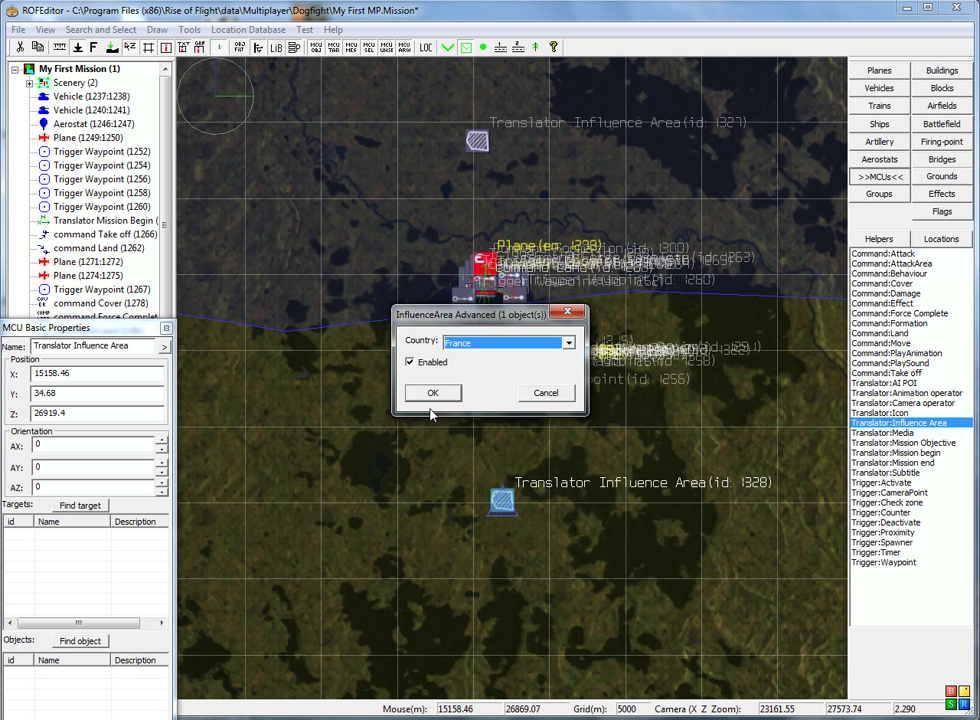
left_click(433, 393)
Step: Set the northern influence area's country to Germany
left_click(480, 144)
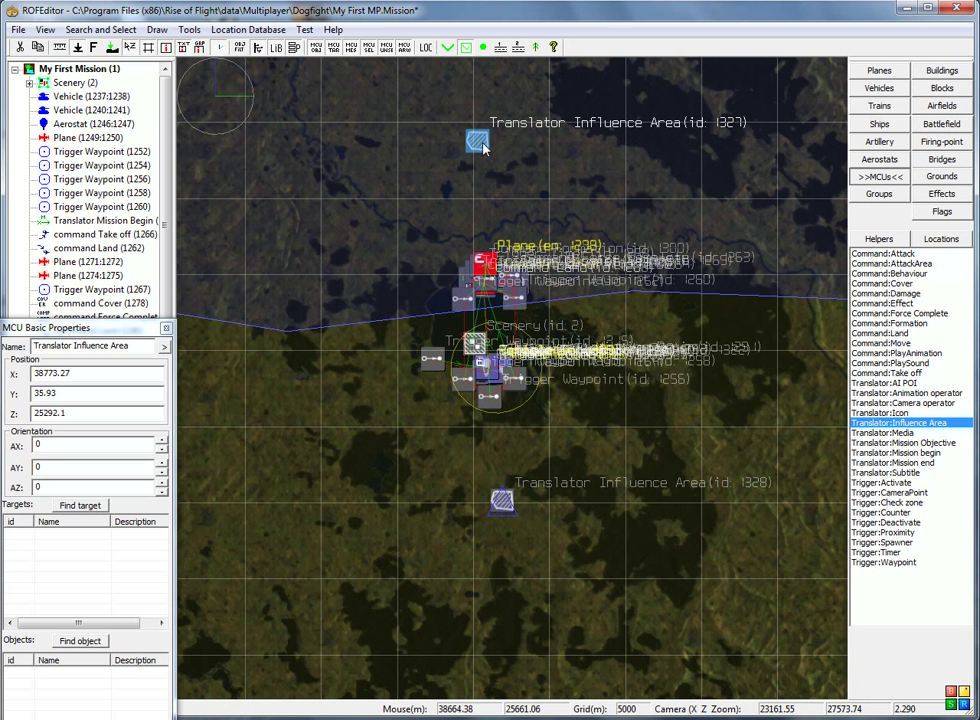
double_click(479, 143)
left_click(567, 342)
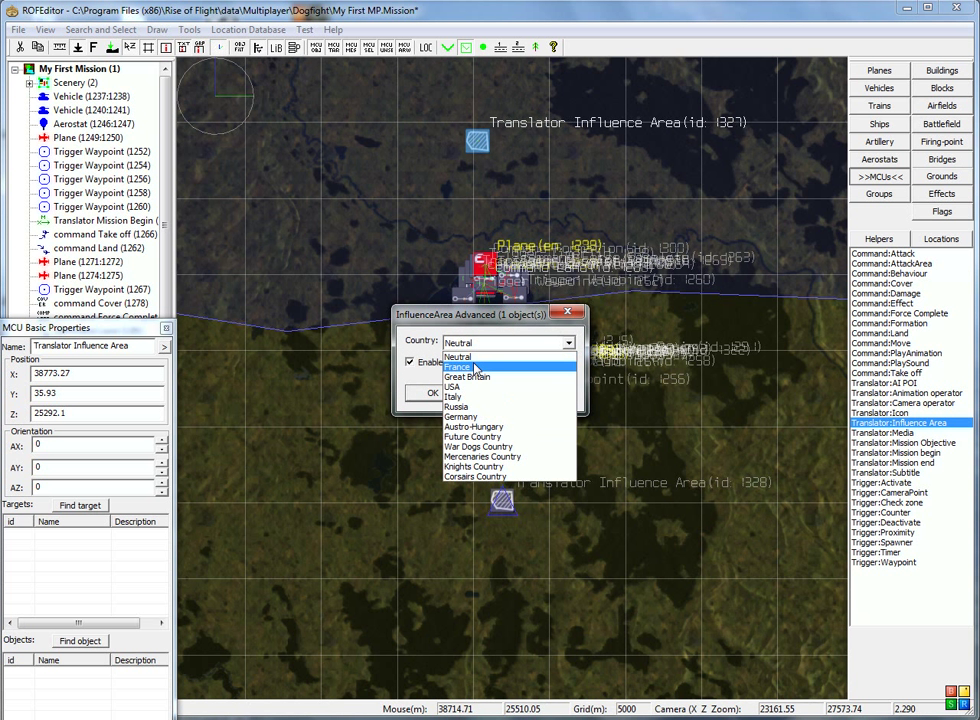
left_click(466, 416)
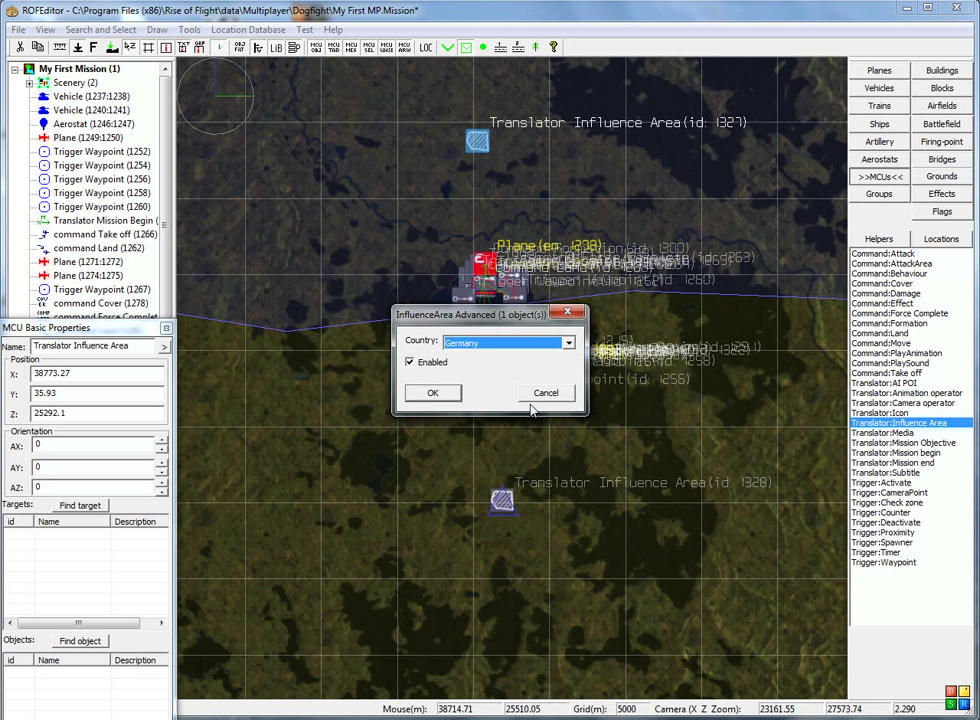
left_click(445, 398)
Step: Start editing the southern influence area's boundary and move its lower corners to the map's southeast and southwest corners
right_click_drag(538, 487, 580, 341)
left_click(543, 362)
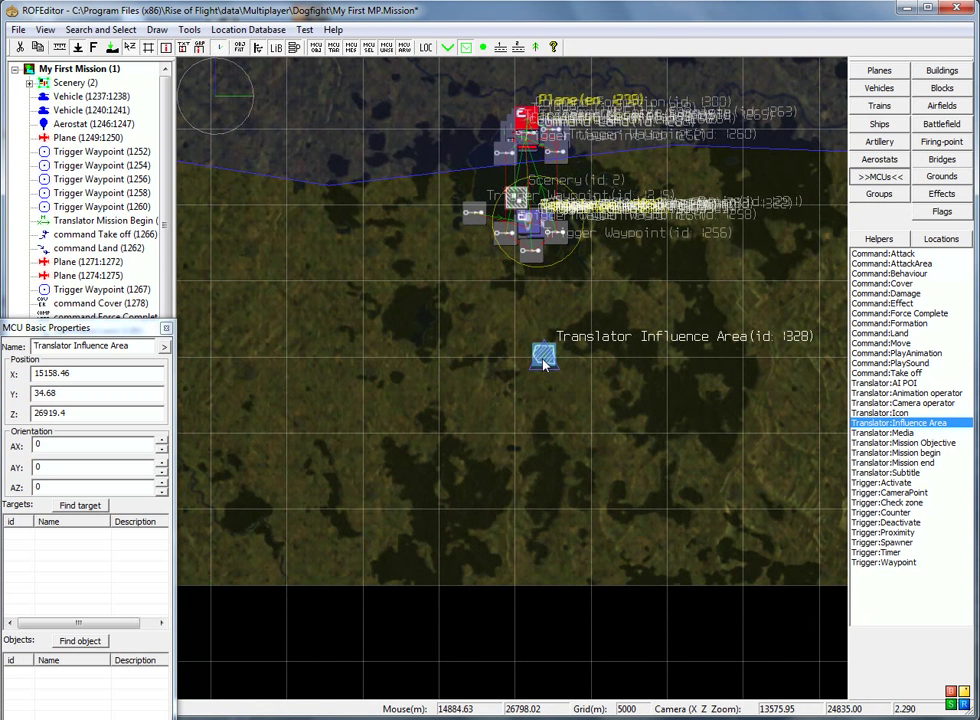
right_click(543, 363)
mouse_move(656, 399)
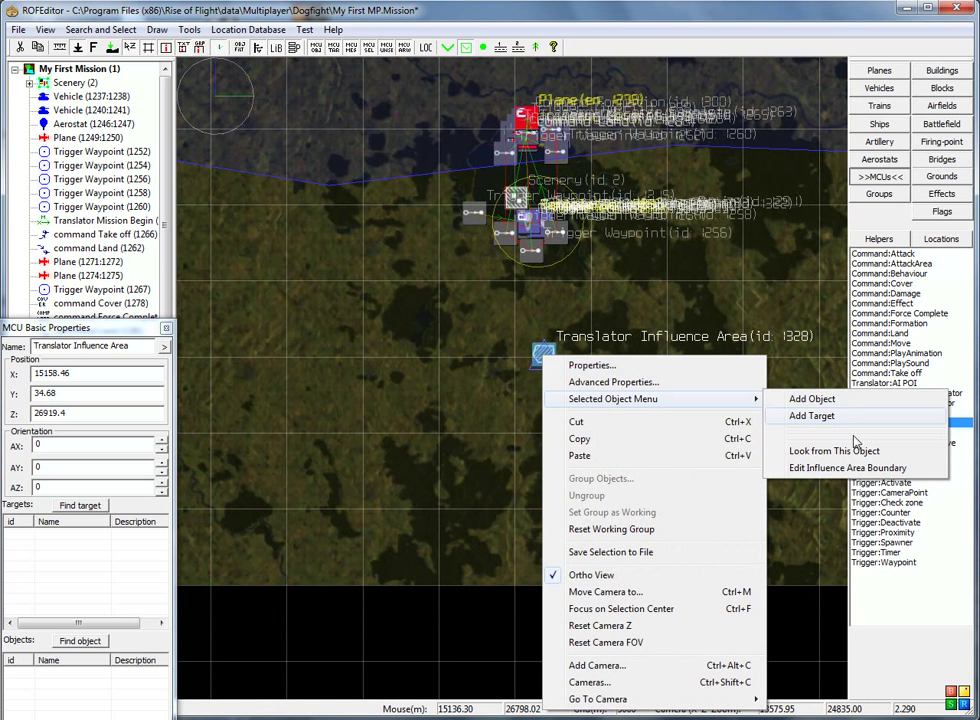
left_click(840, 468)
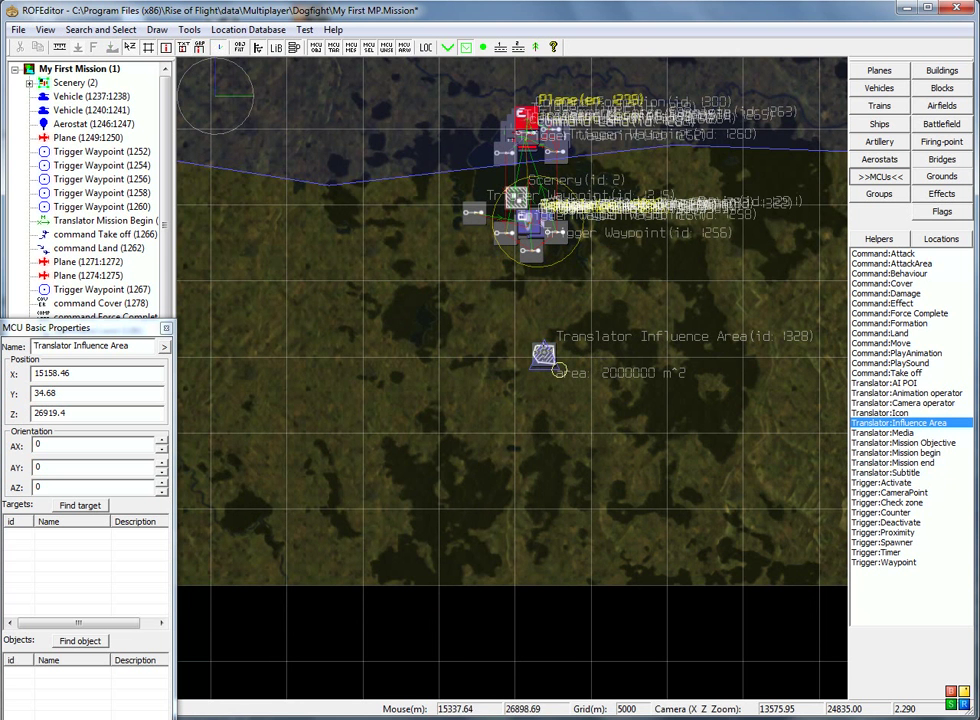
scroll(644, 392, "down", 3)
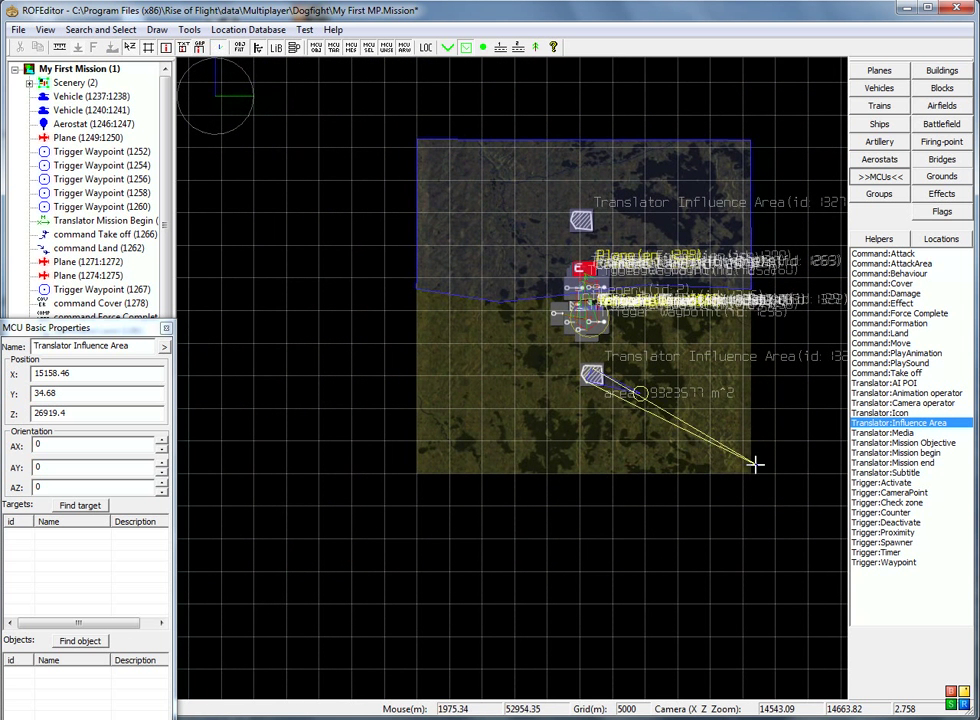
left_click(751, 472)
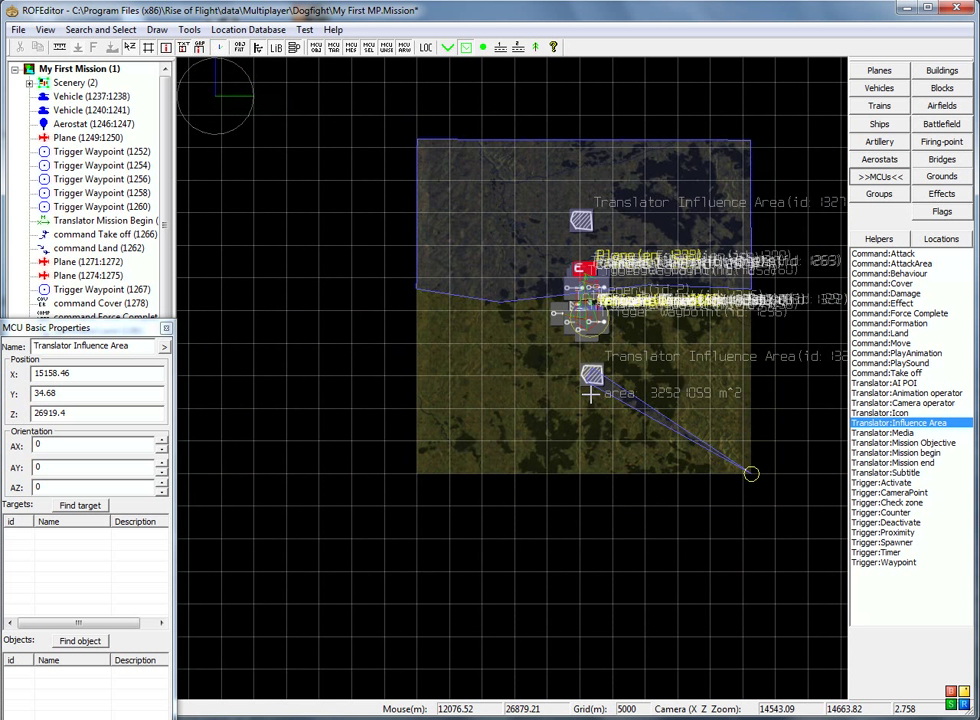
left_click(415, 473)
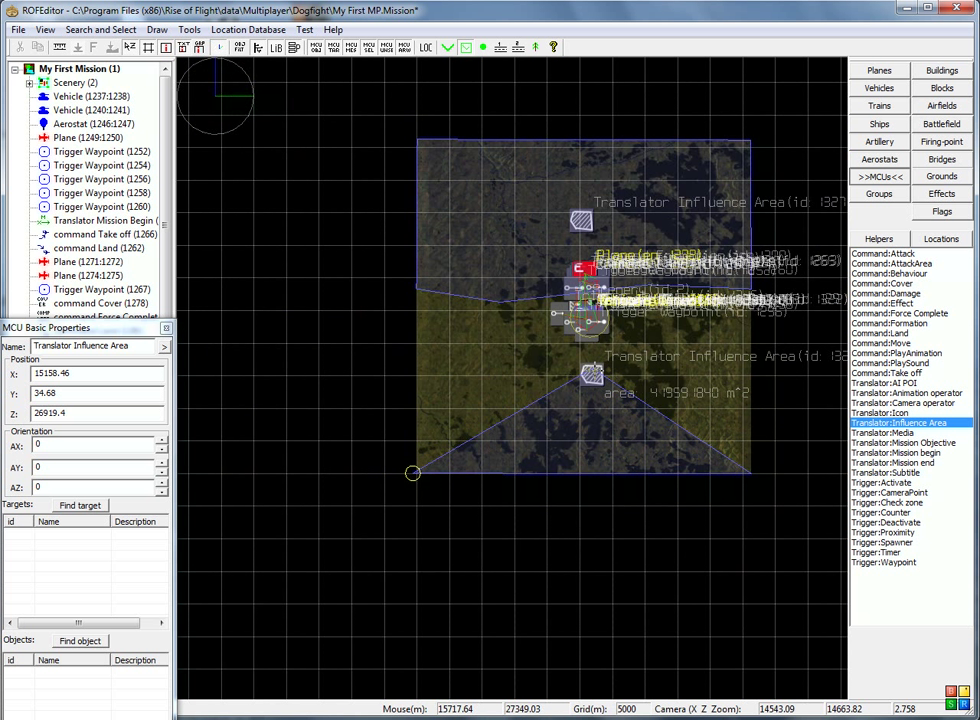
Step: Move the southern area's top point to the northern area's western bend and insert a point on its sloping eastern edge at the eastern bend
scroll(588, 310, "up", 1)
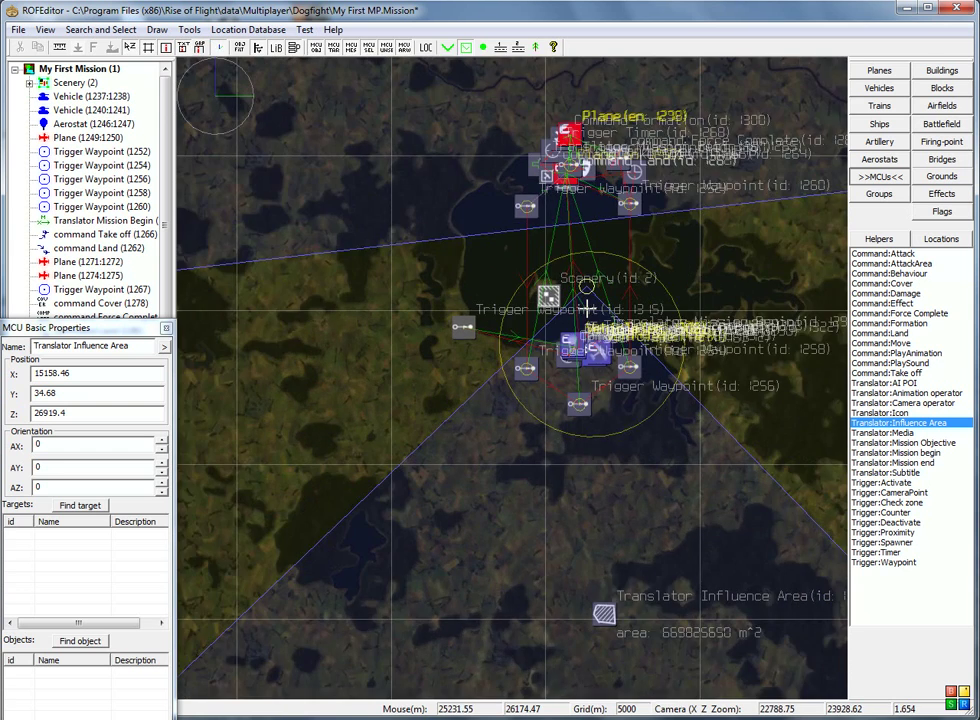
scroll(588, 310, "down", 1)
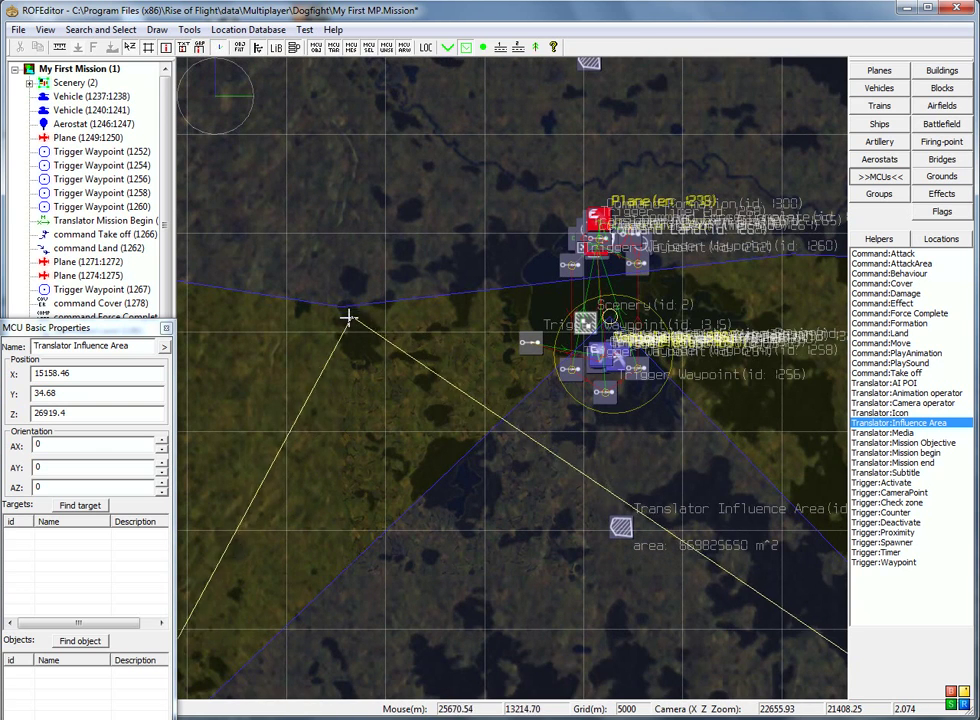
left_click(340, 307)
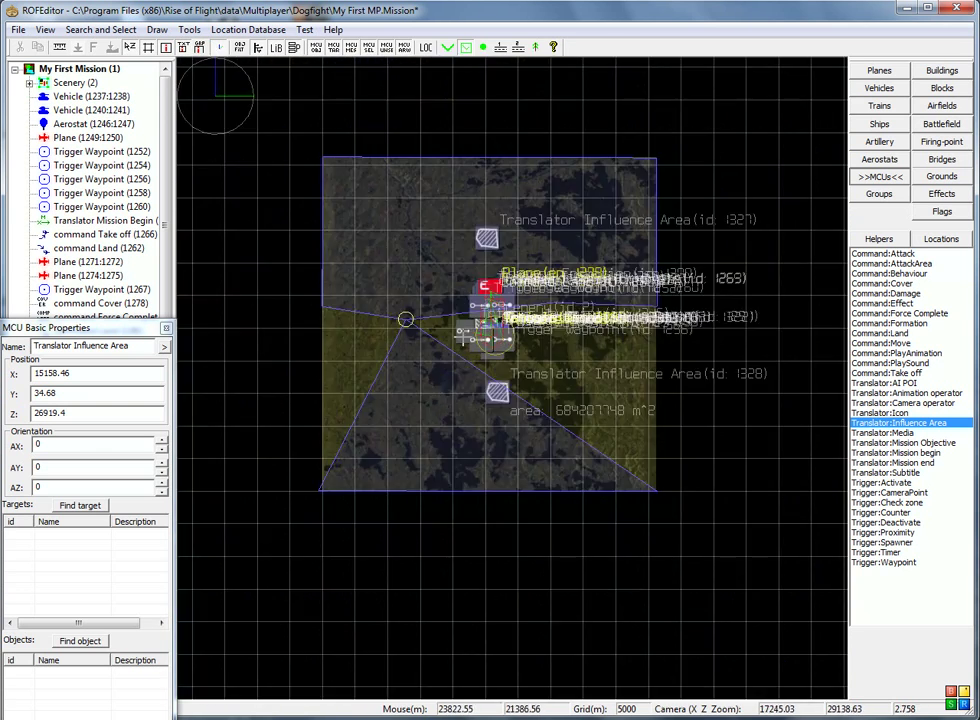
middle_click_drag(501, 344, 513, 339)
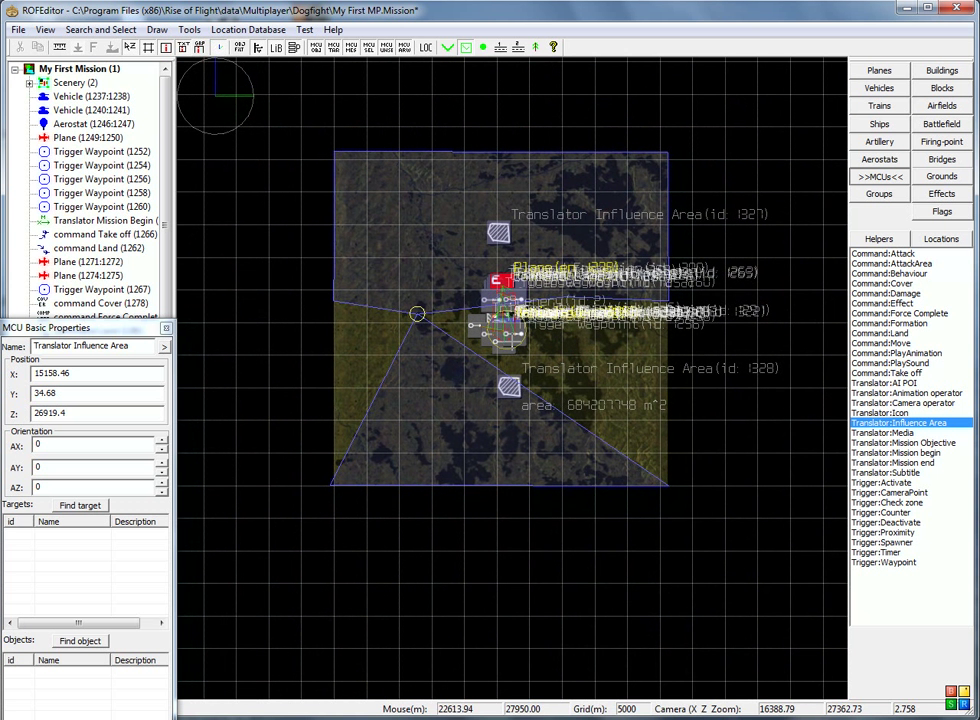
double_click(560, 412)
left_click_drag(561, 413, 565, 297)
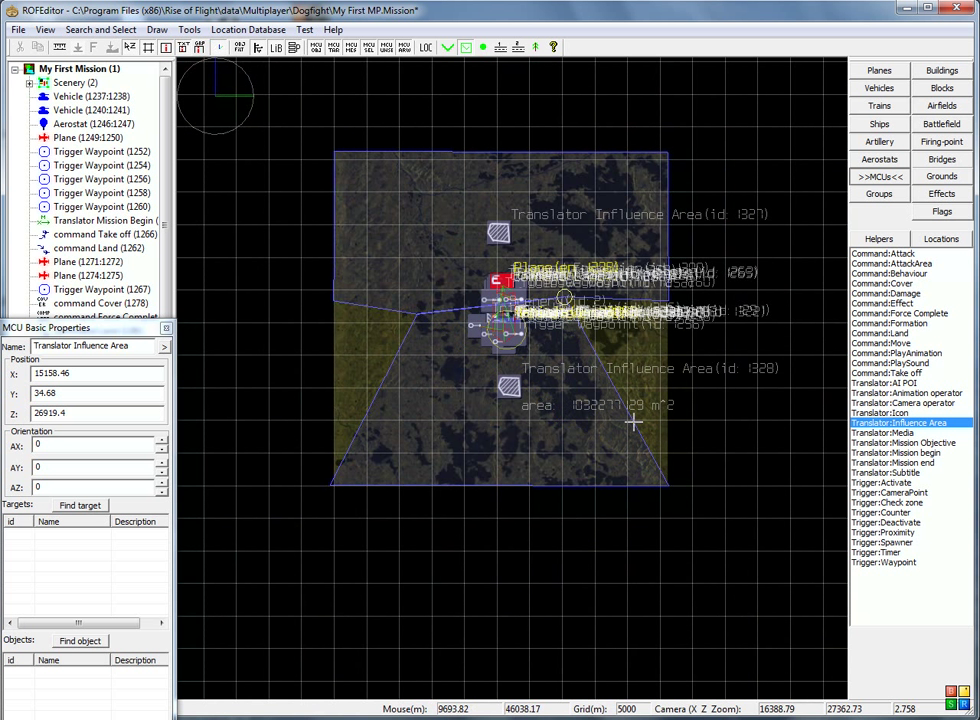
Step: Insert a boundary point on the southern area's eastern slope and move it to the northern area's southeast corner on the map edge
double_click(634, 422)
left_click_drag(634, 422, 683, 314)
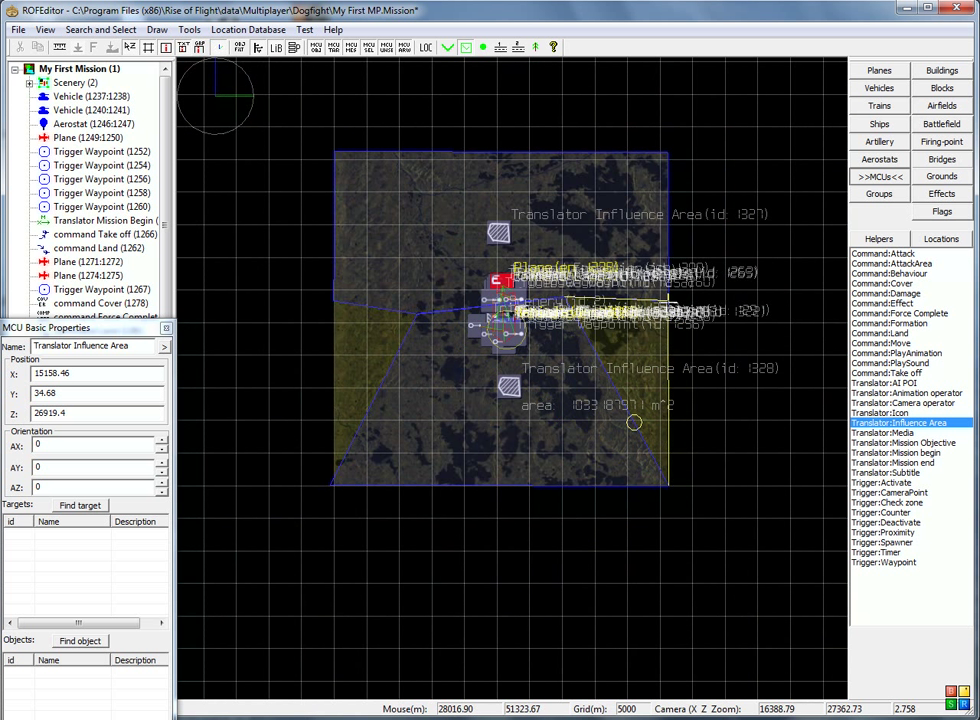
left_click_drag(668, 302, 668, 300)
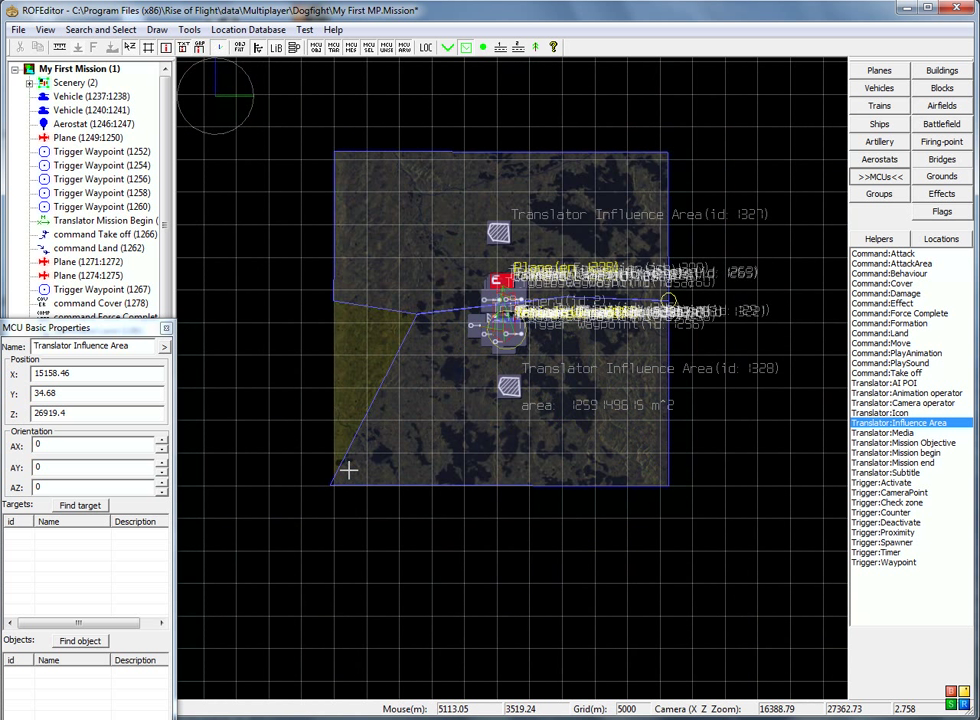
left_click(418, 316)
left_click(374, 400)
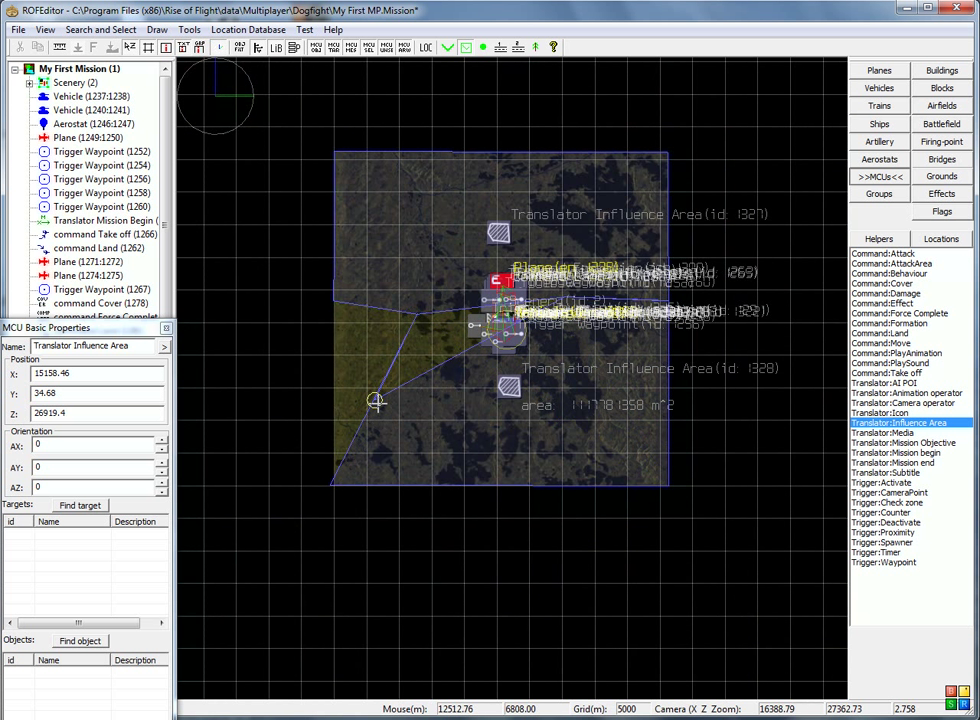
key("Delete")
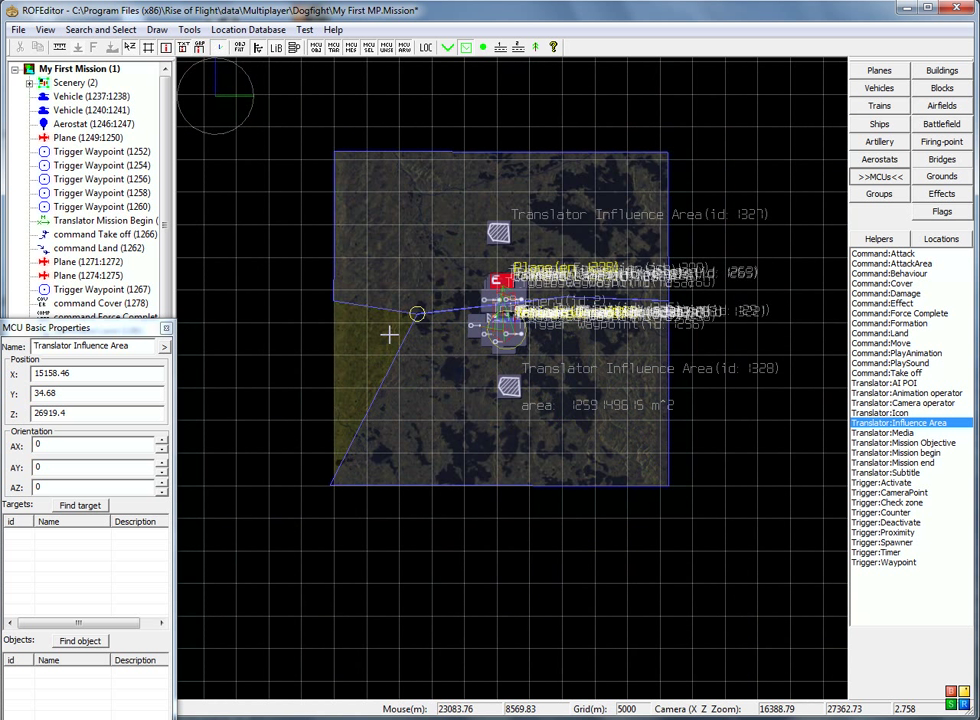
Step: Insert a boundary point on the southern area's western slope and move it to the northern area's southwest corner on the map edge
left_click(332, 484)
left_click(375, 398)
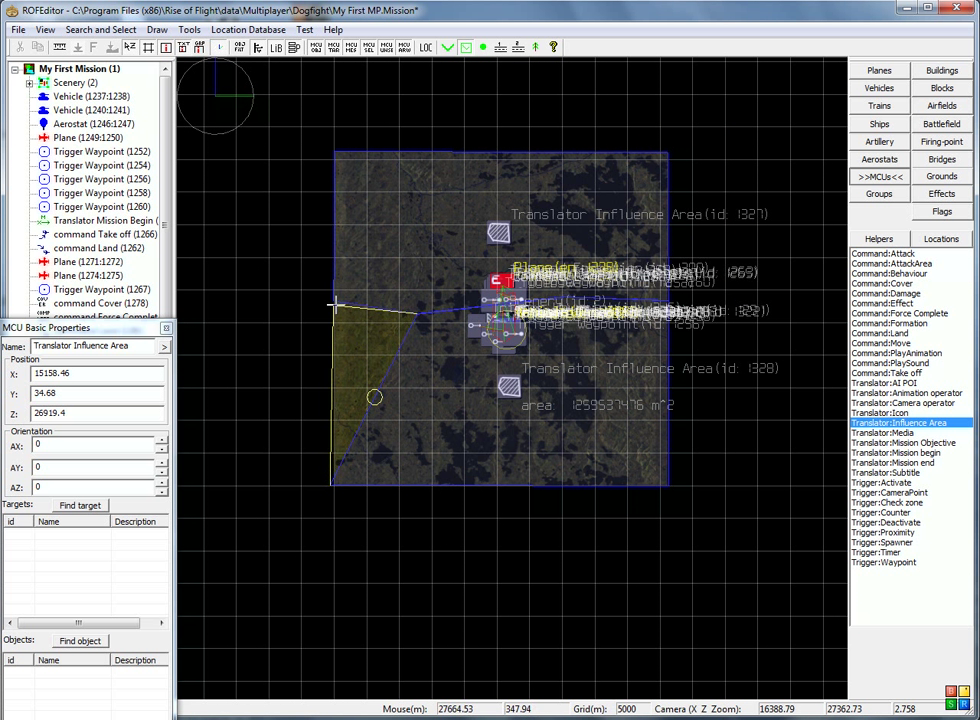
left_click_drag(335, 303, 333, 302)
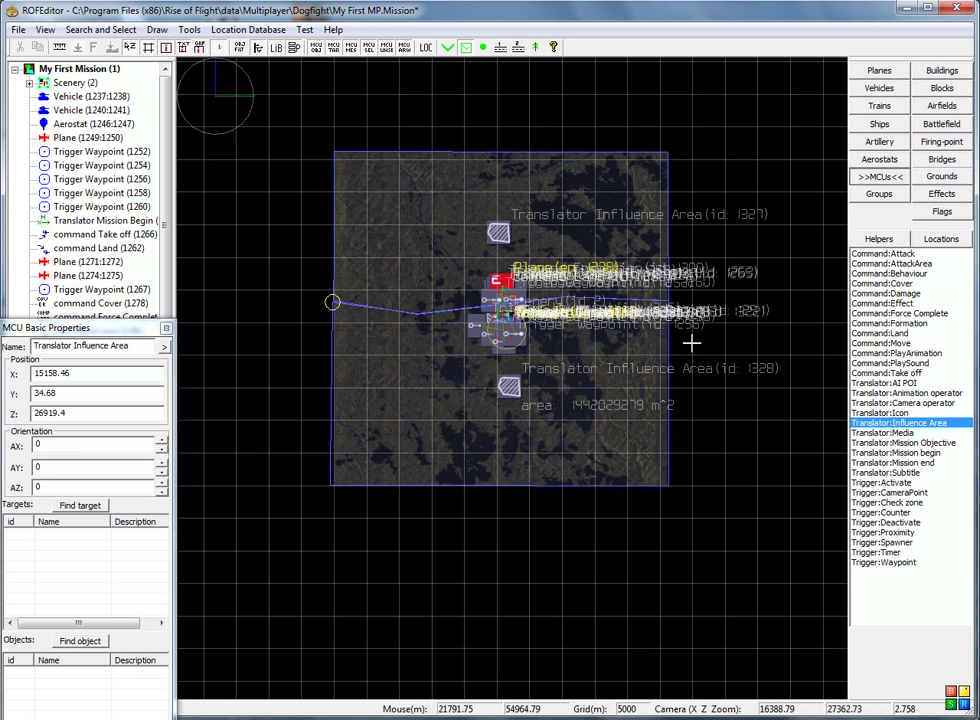
Step: Check the border between the two influence areas and stop editing the southern area's boundary
right_click_drag(691, 341, 581, 369)
scroll(495, 305, "up", 1)
scroll(515, 315, "up", 1)
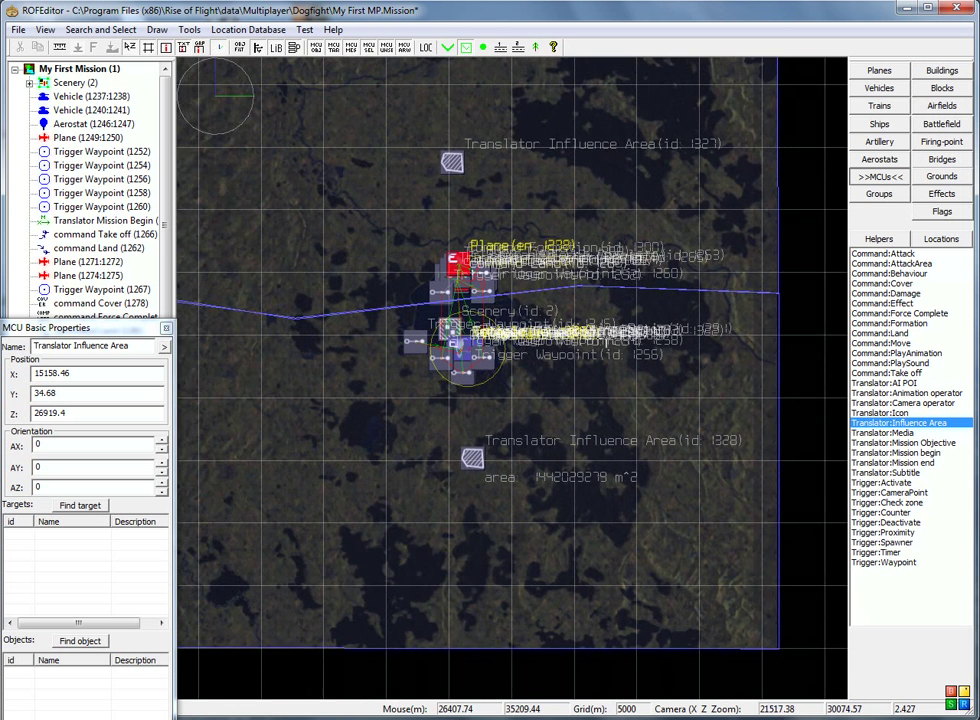
scroll(527, 322, "down", 2)
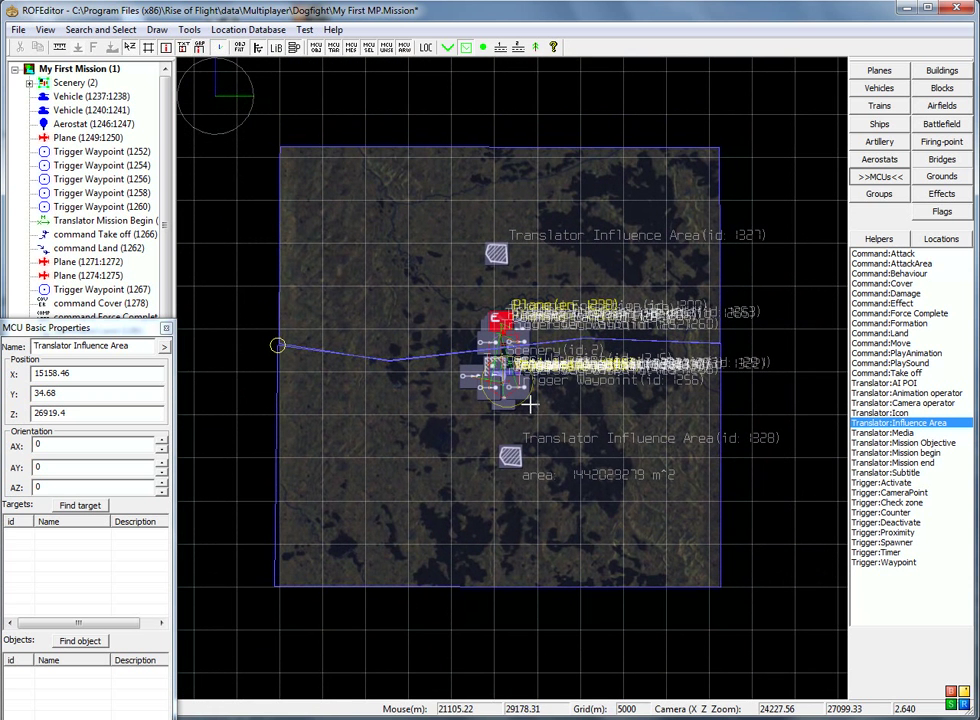
right_click(374, 396)
mouse_move(437, 441)
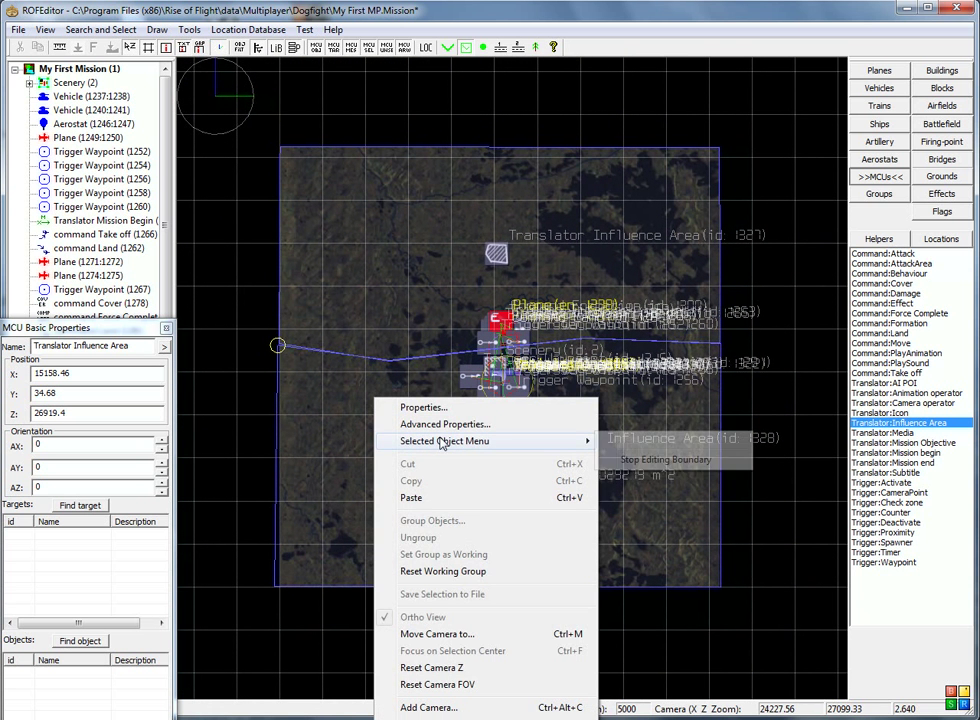
left_click(625, 457)
middle_click_drag(801, 355, 777, 382)
scroll(518, 368, "up", 2)
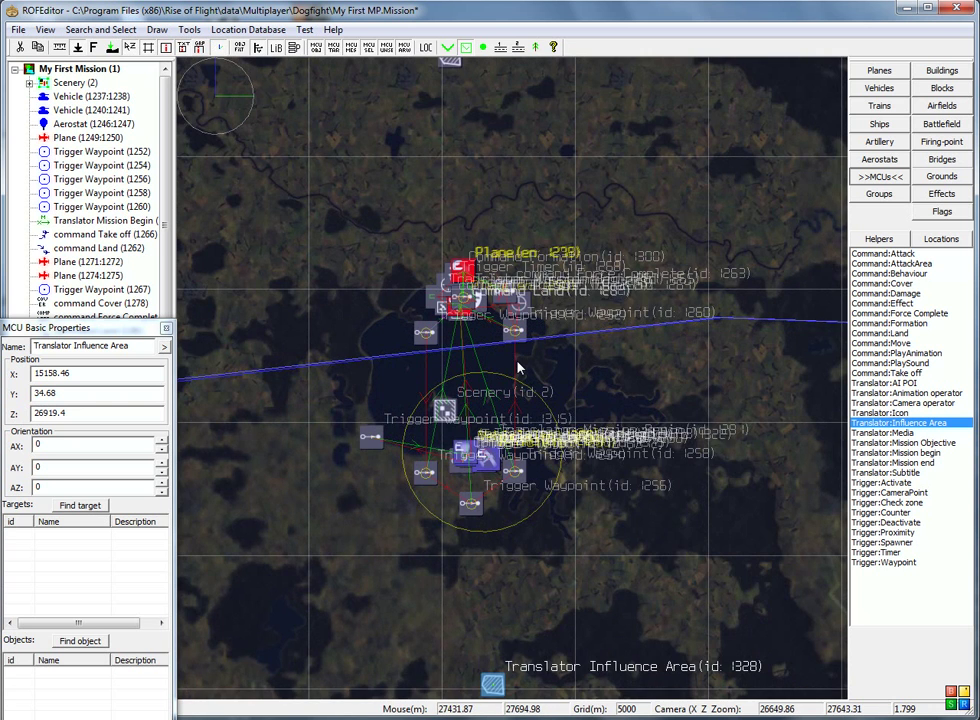
scroll(518, 368, "down", 2)
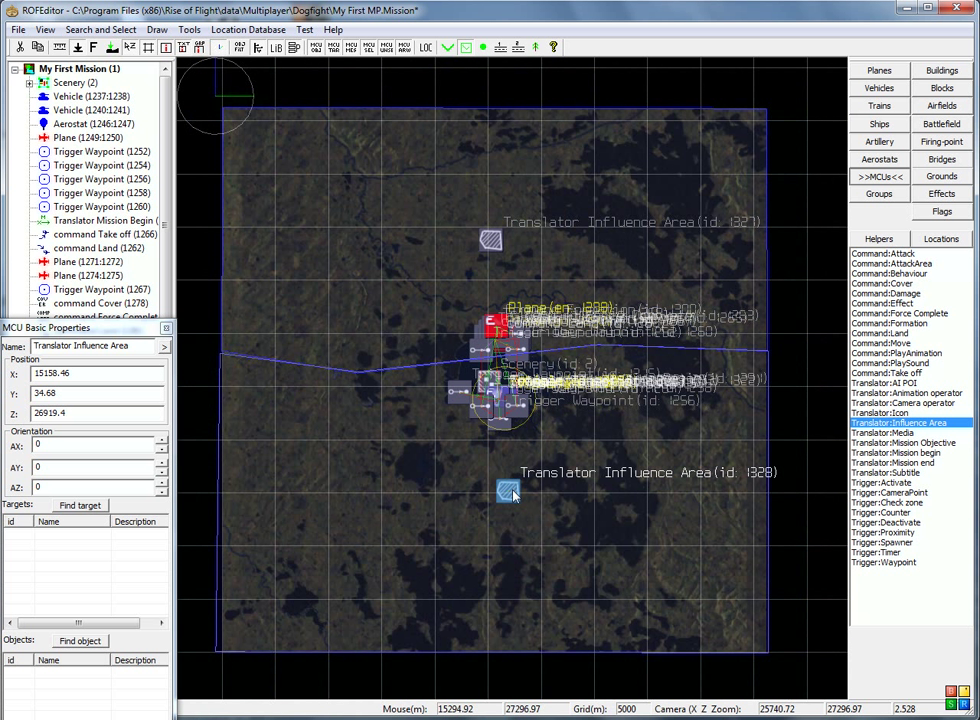
Step: Examine both influence areas and how the airfields and waypoints lie on either side of their shared border
left_click(490, 241)
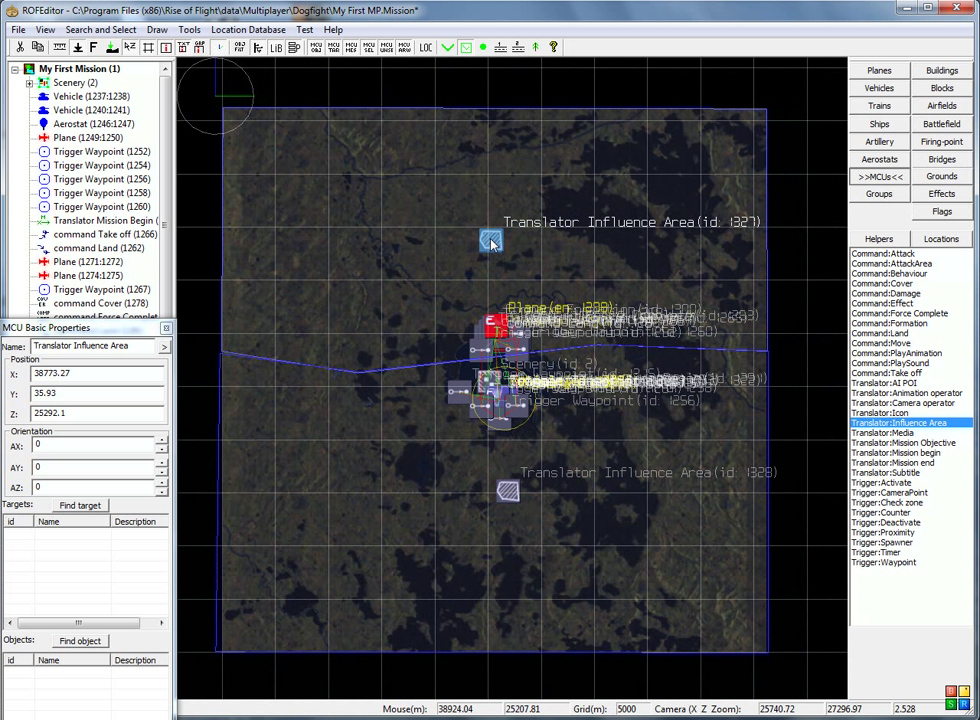
scroll(518, 429, "up", 4)
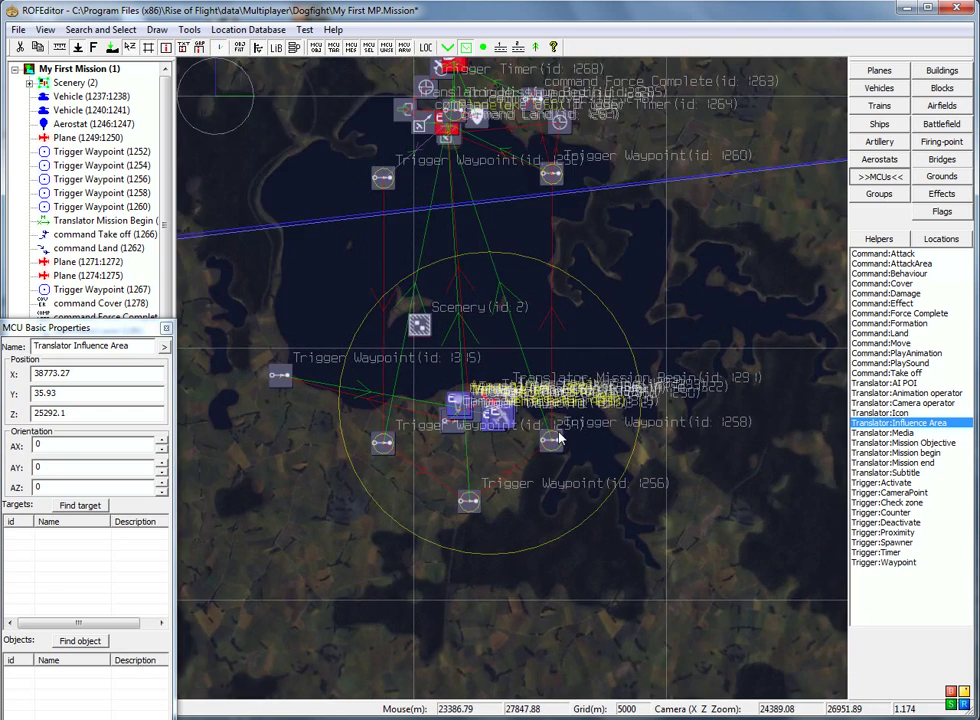
scroll(560, 437, "up", 5)
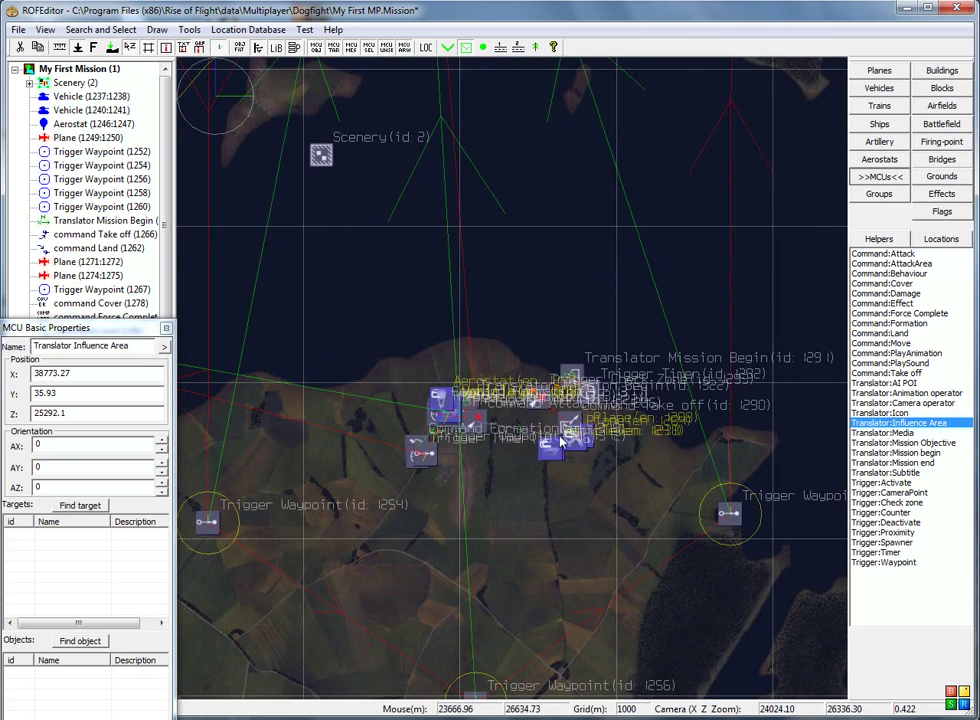
scroll(560, 440, "down", 5)
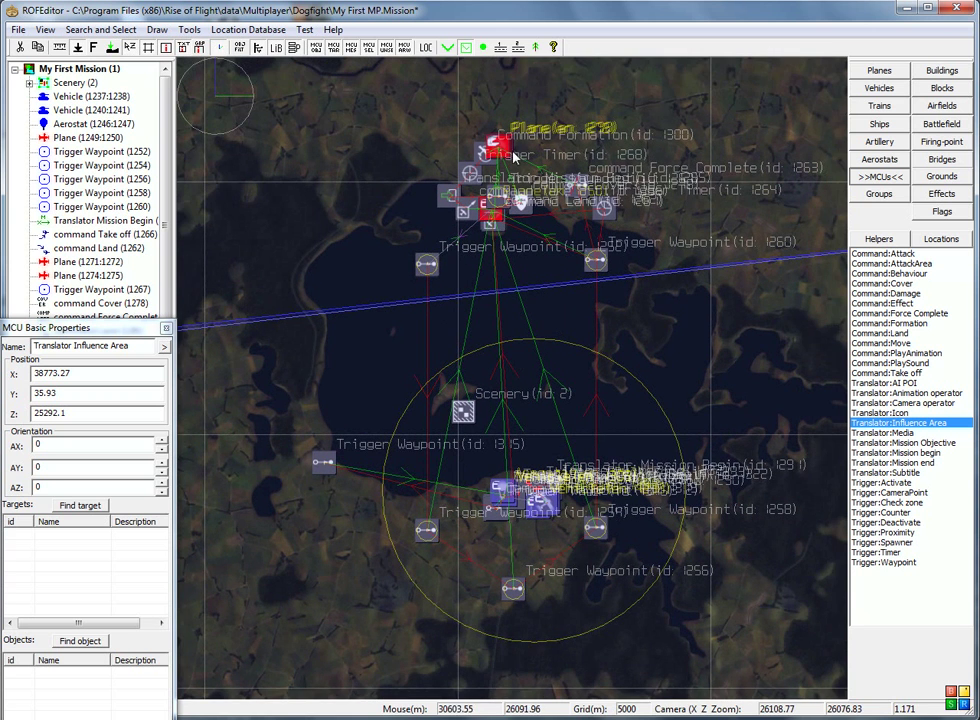
scroll(490, 147, "down", 2)
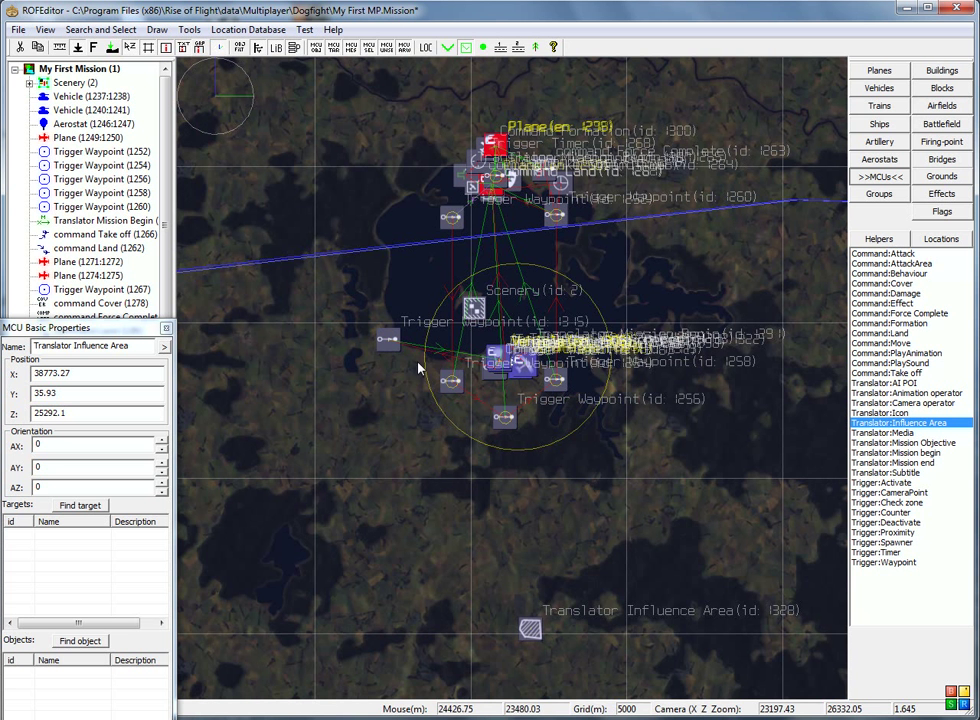
right_click_drag(635, 240, 632, 358)
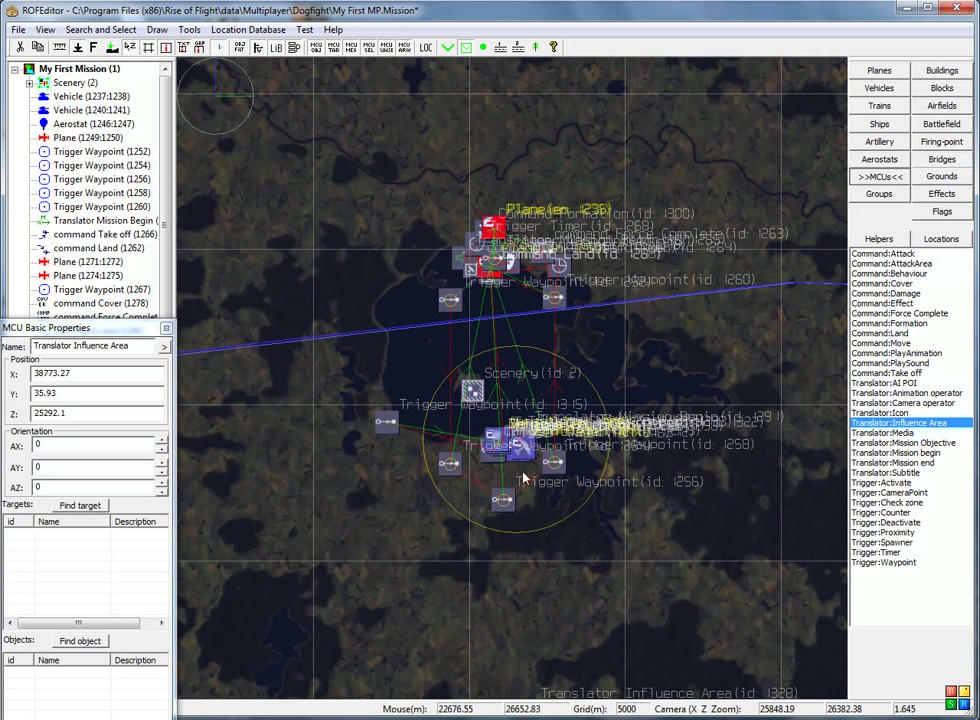
right_click_drag(548, 445, 585, 402)
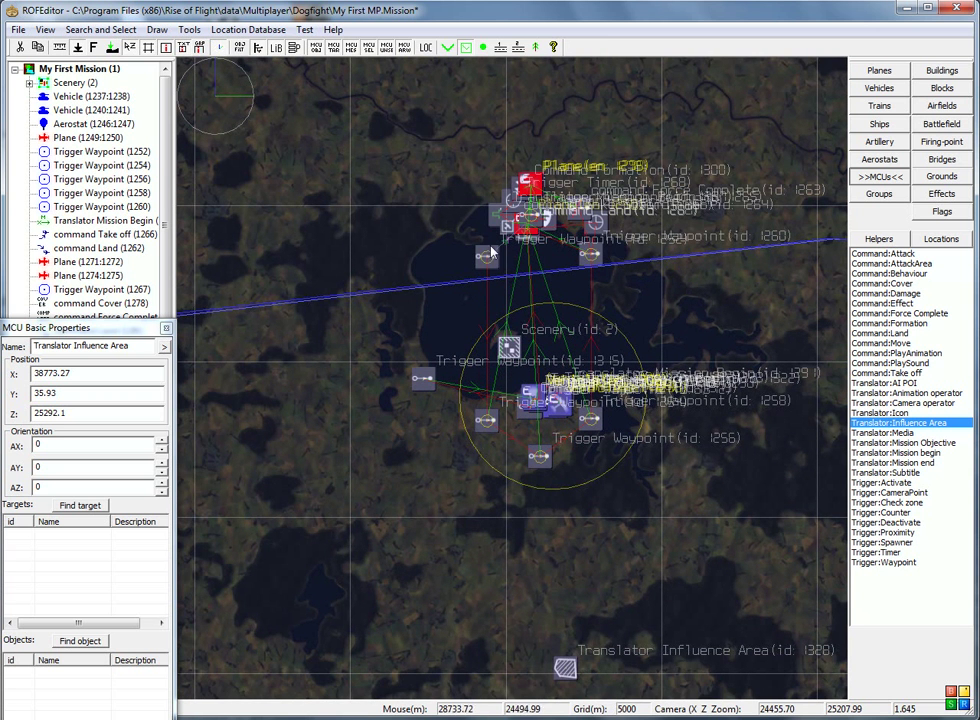
scroll(527, 342, "down", 5)
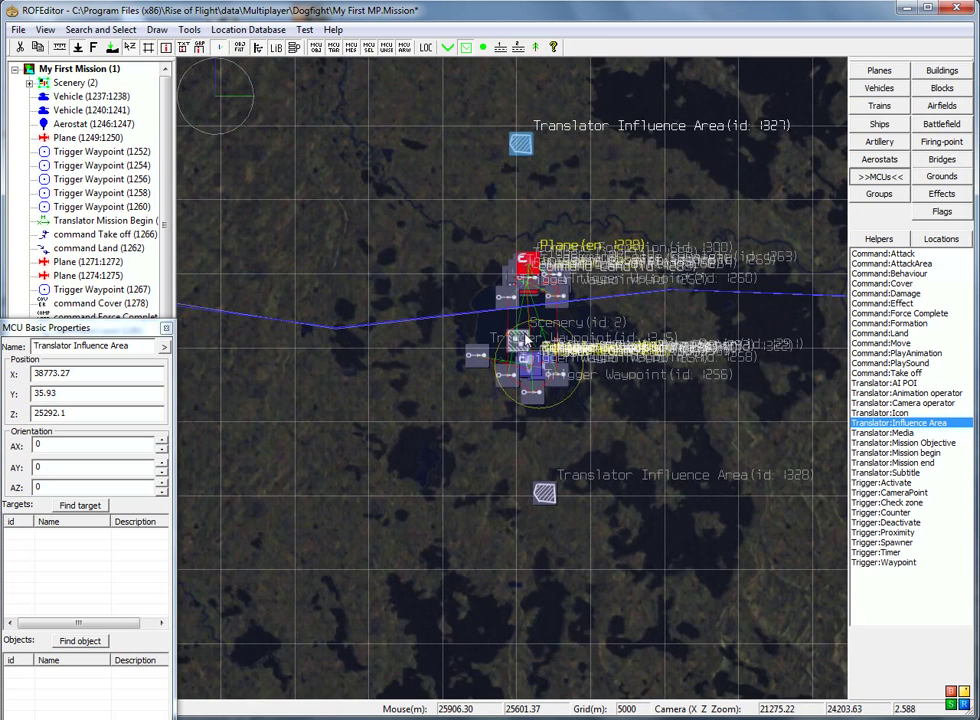
right_click_drag(673, 237, 650, 288)
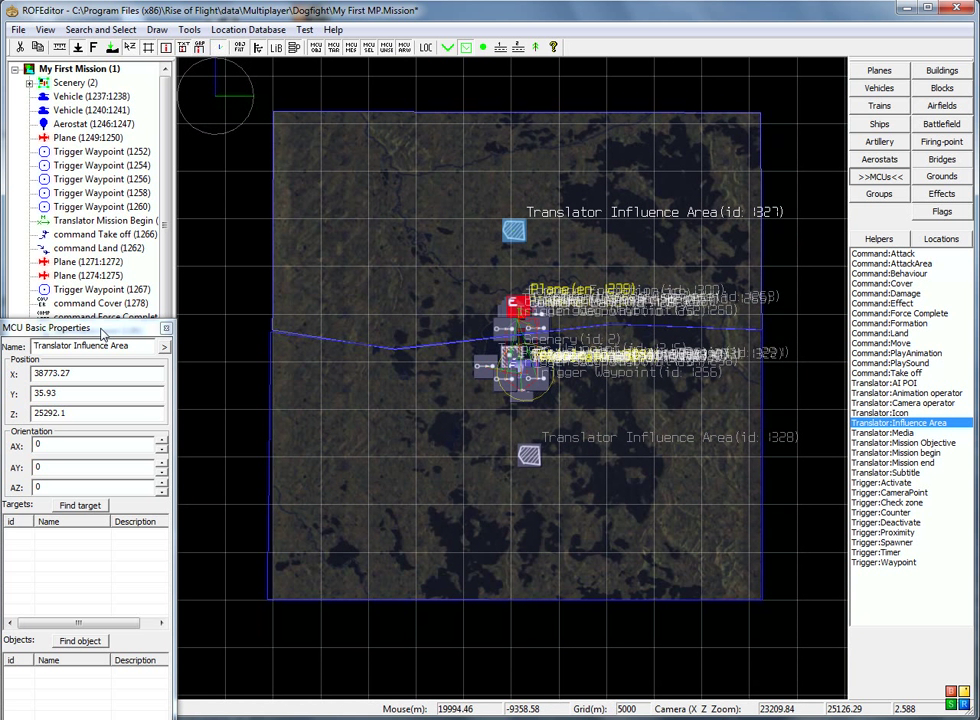
Step: Open the country list in the mission properties and assign Future Country to the Neutral coalition
left_click(251, 418)
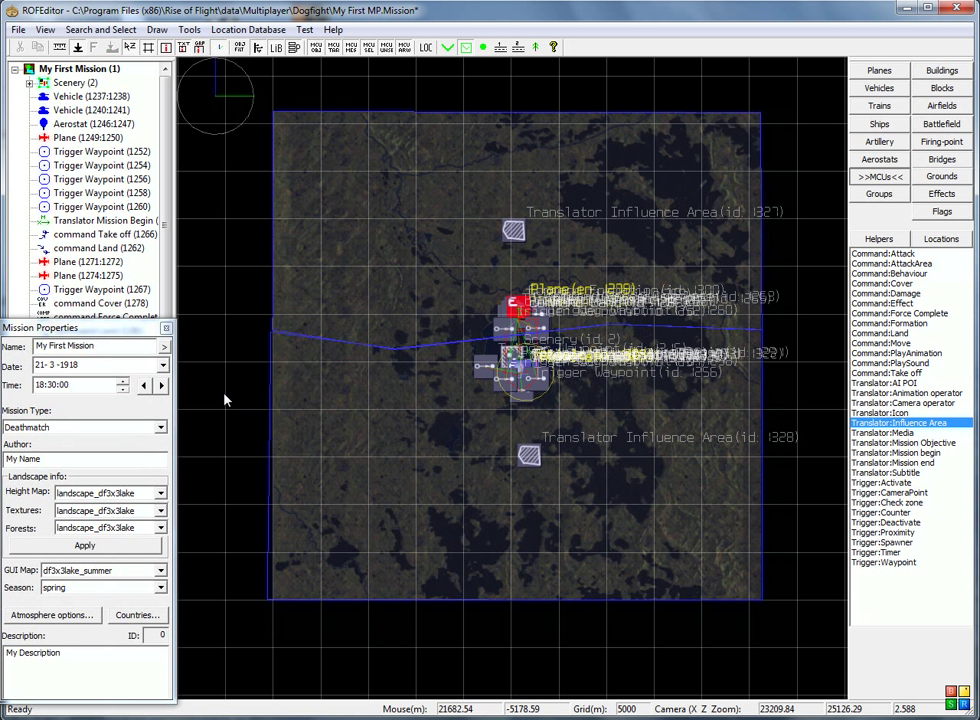
left_click(128, 346)
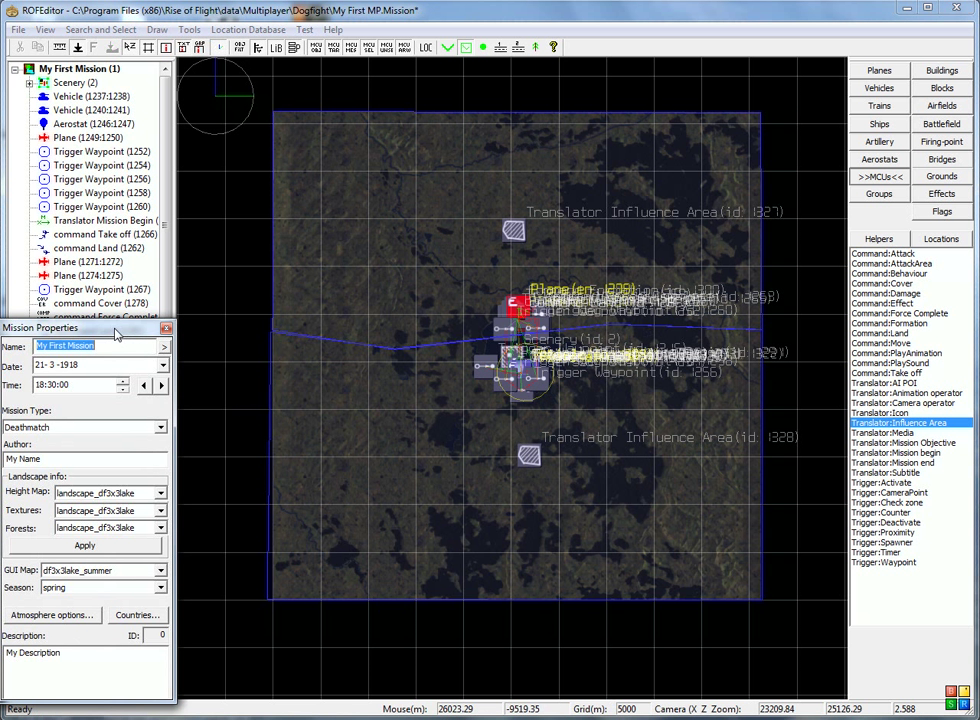
left_click(136, 615)
left_click_drag(217, 314, 397, 224)
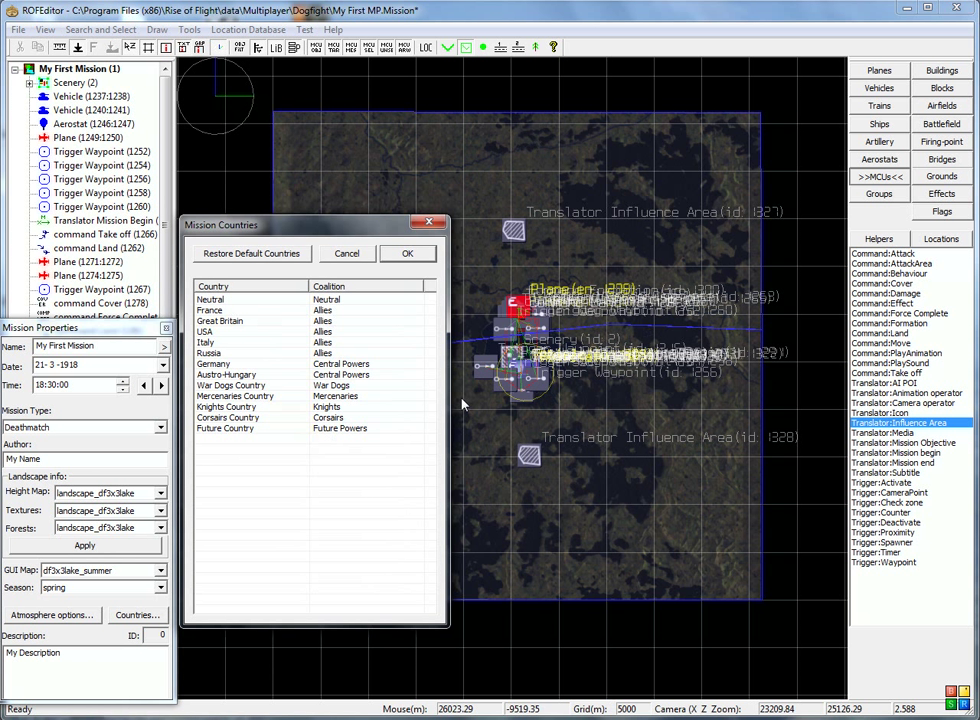
left_click_drag(347, 226, 322, 226)
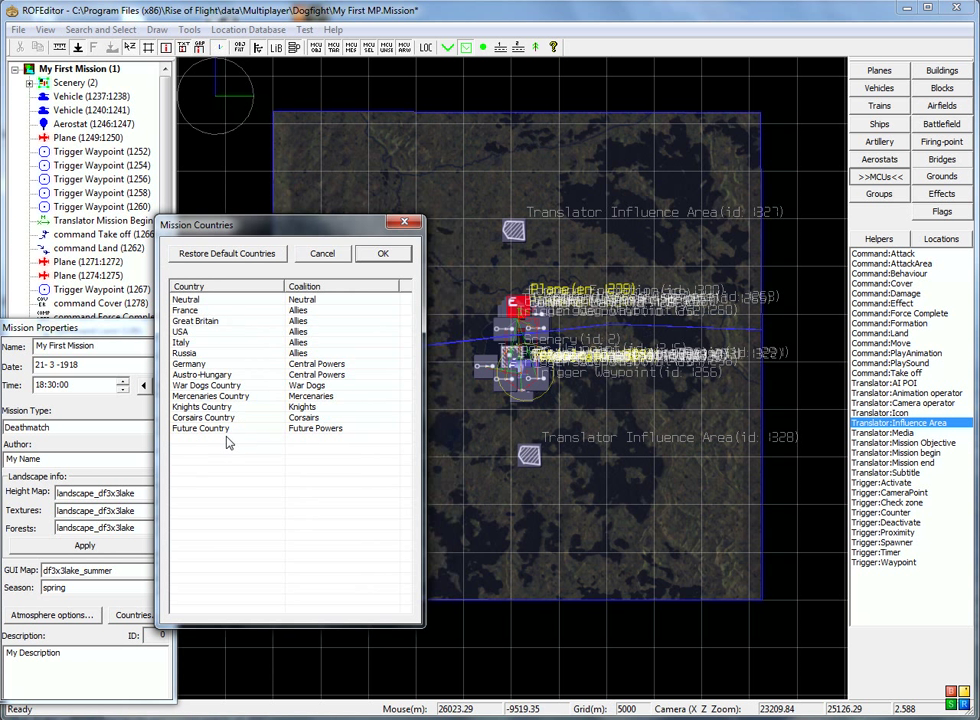
left_click(310, 436)
left_click(315, 436)
left_click(338, 433)
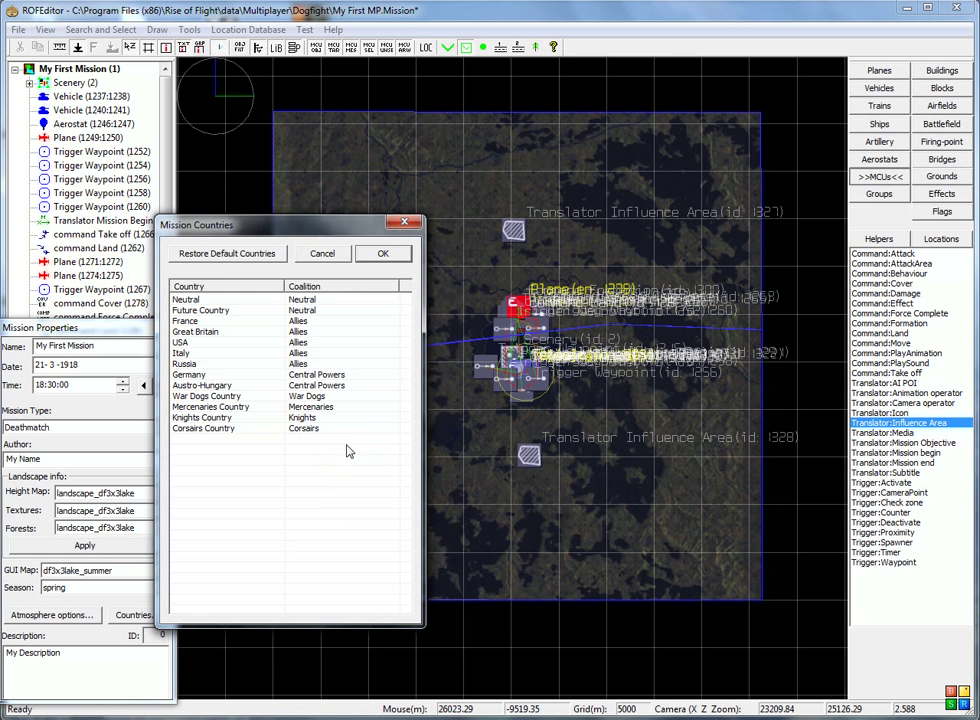
Step: Assign Corsairs Country to the Neutral coalition in the mission's country list
left_click(306, 433)
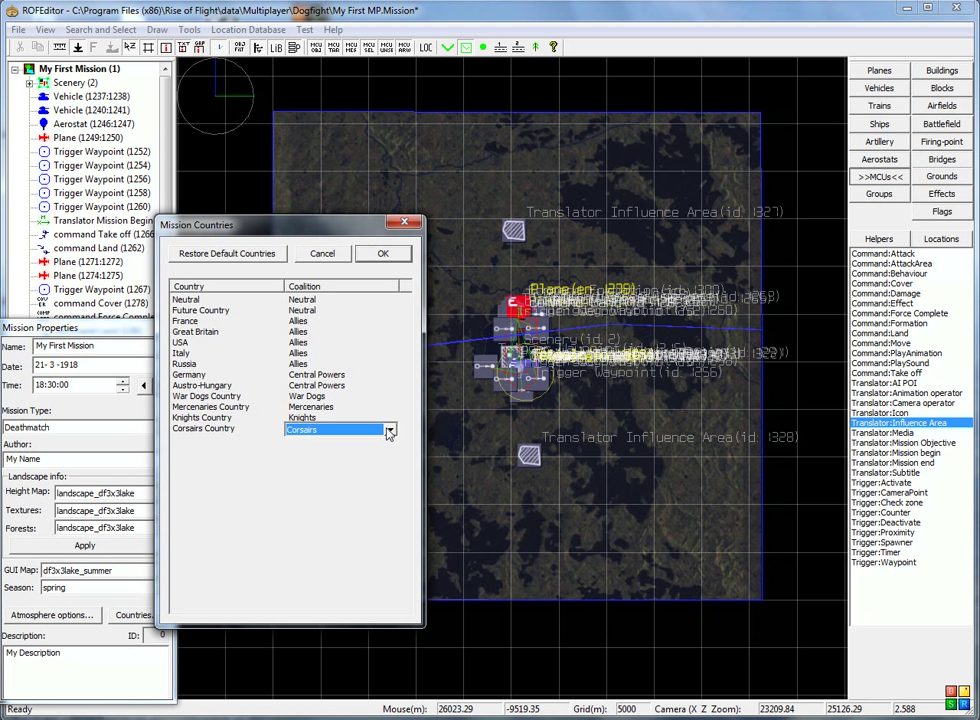
left_click(311, 433)
left_click(319, 442)
Step: Assign Knights Country to the Allies coalition
left_click(316, 437)
left_click(318, 434)
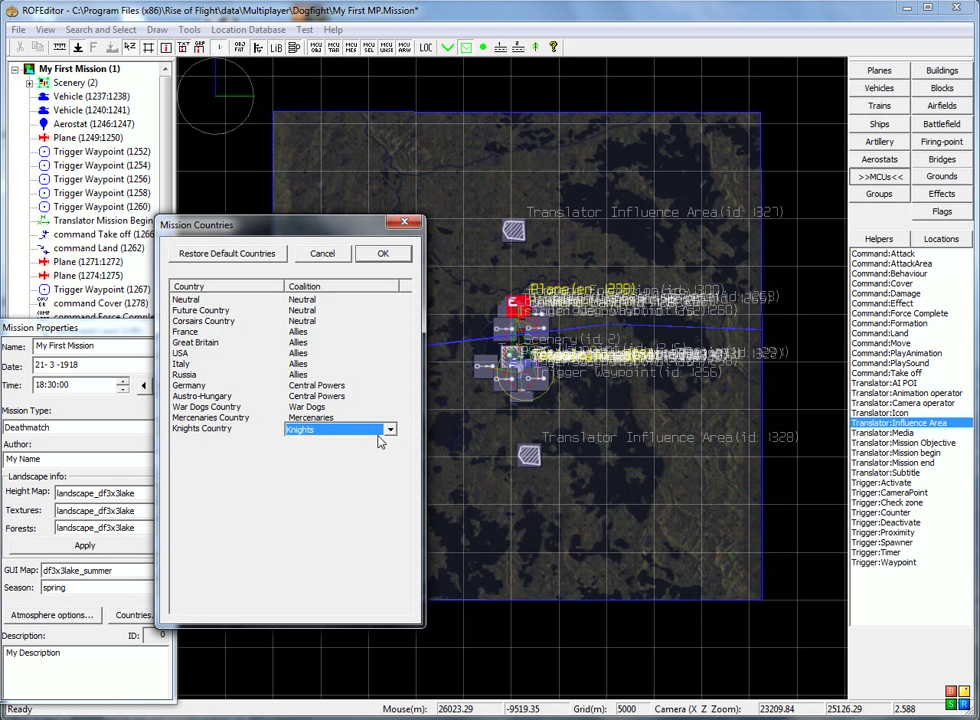
left_click(390, 430)
left_click(311, 455)
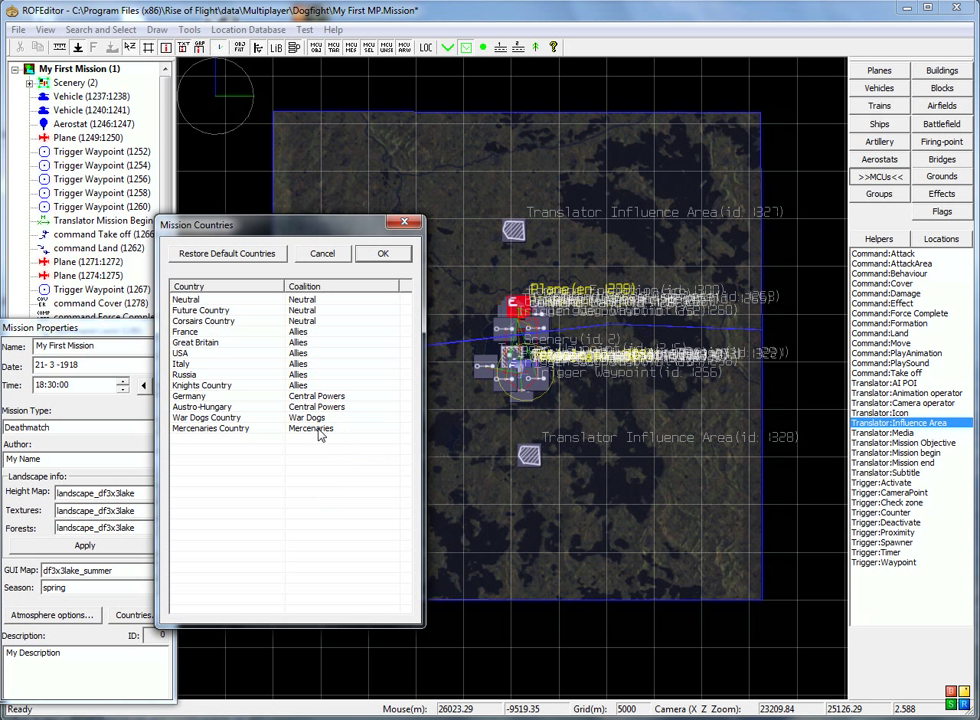
Step: Assign Mercenaries Country and War Dogs Country to the Neutral coalition
left_click(319, 433)
left_click(390, 430)
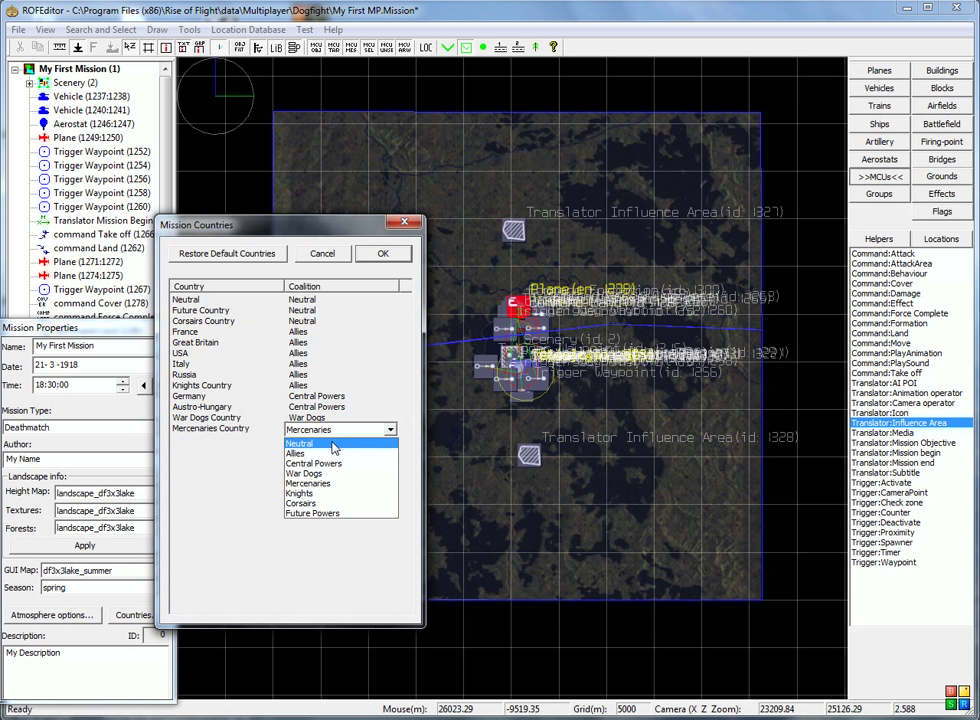
left_click(320, 441)
left_click(316, 432)
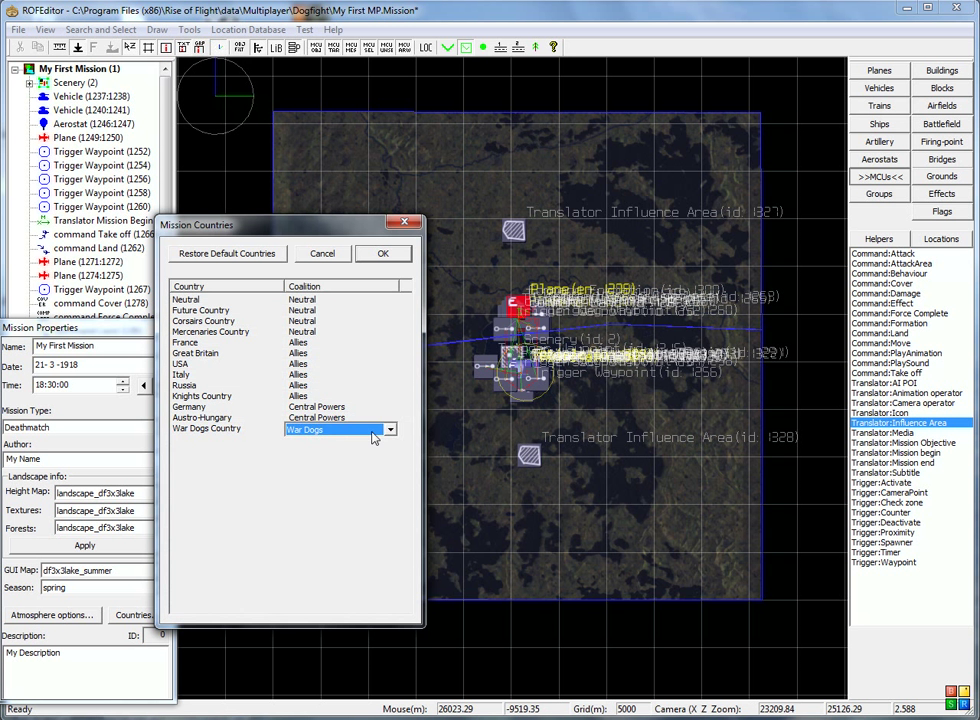
left_click(390, 430)
left_click(350, 451)
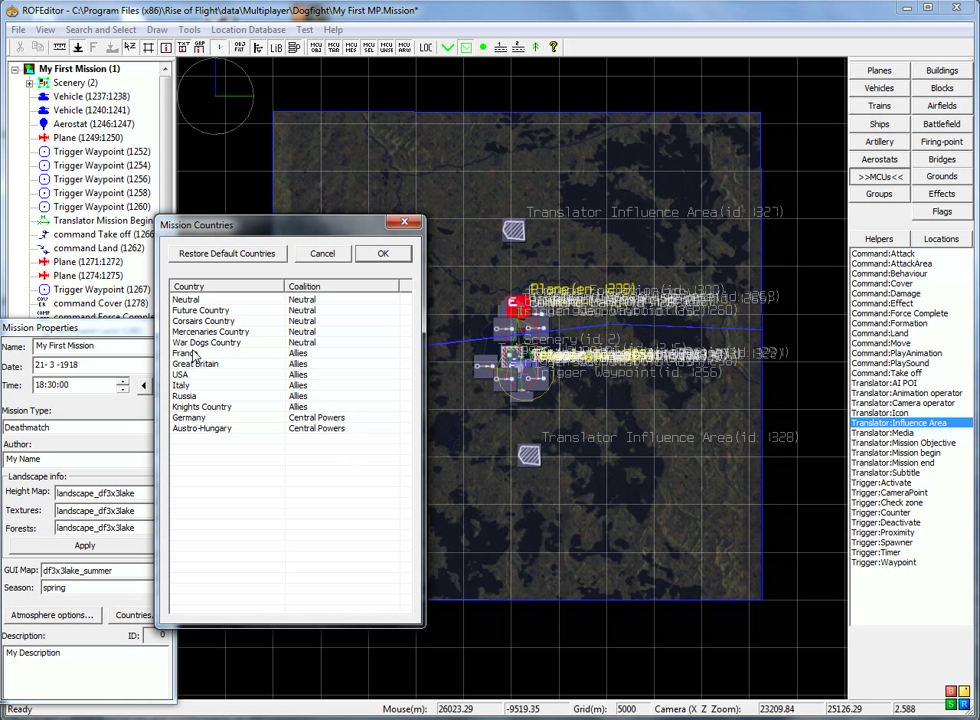
Step: Assign Knights Country to the Neutral coalition and accept the mission's country settings
left_click(313, 409)
left_click(391, 408)
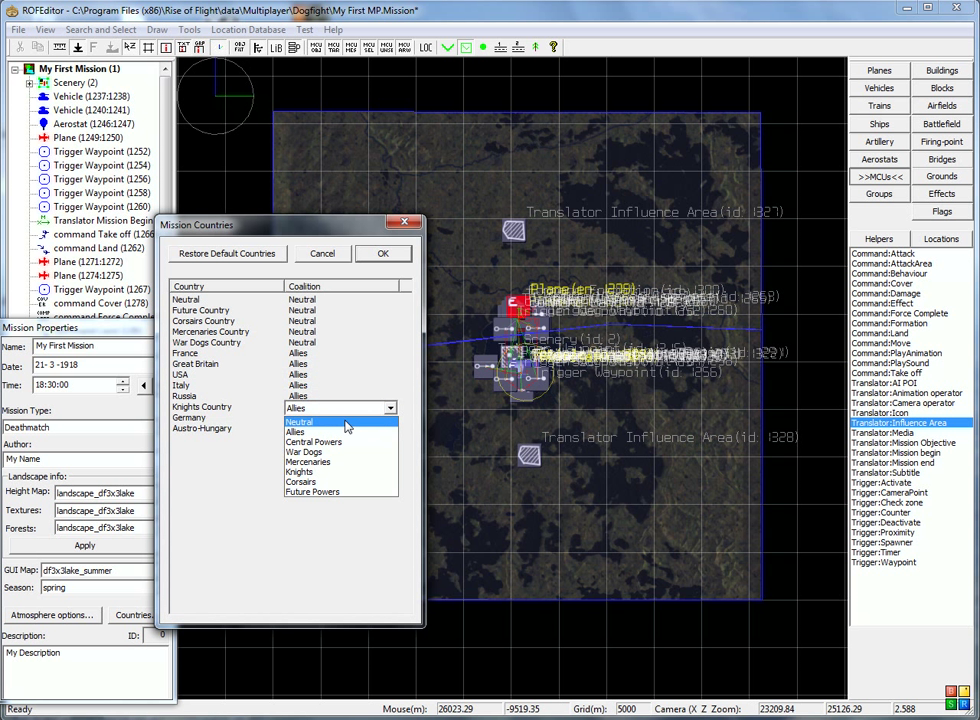
left_click(345, 418)
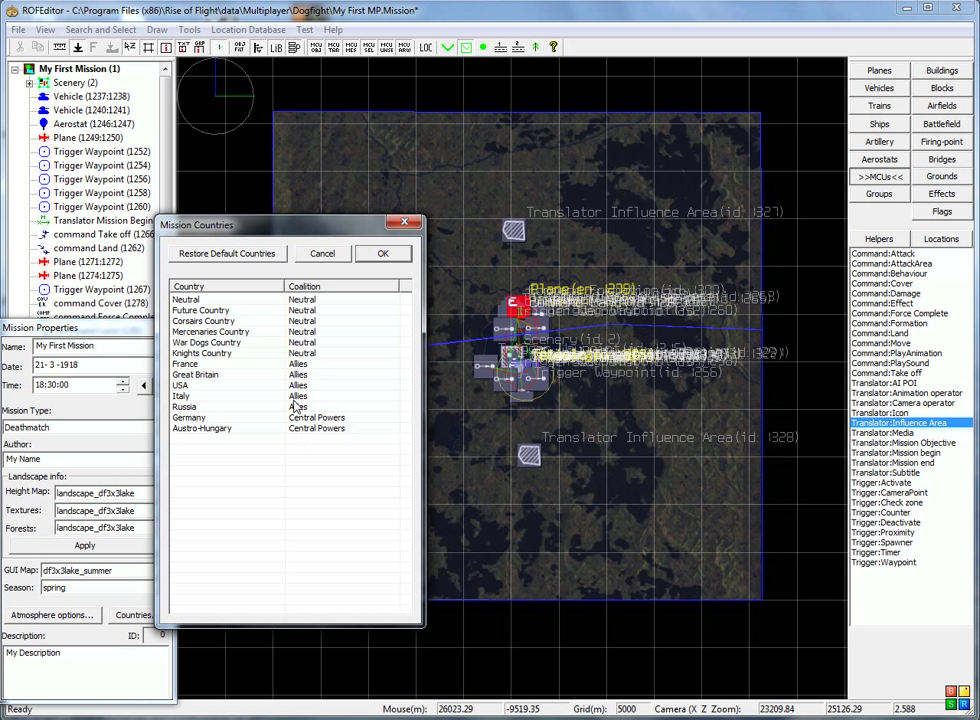
left_click(382, 255)
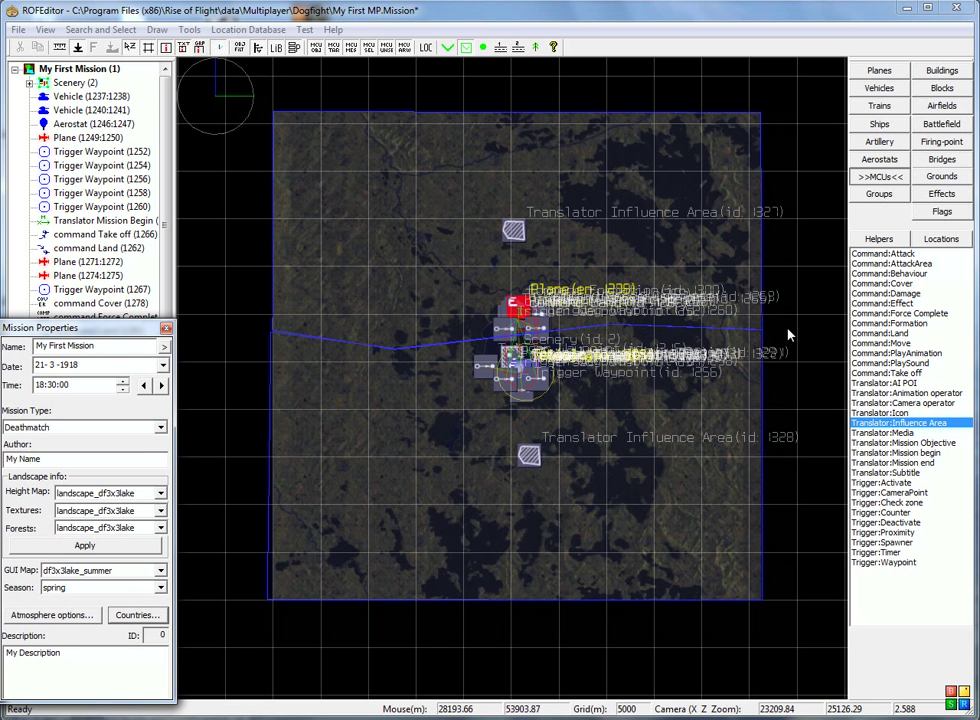
left_click_drag(750, 365, 721, 393)
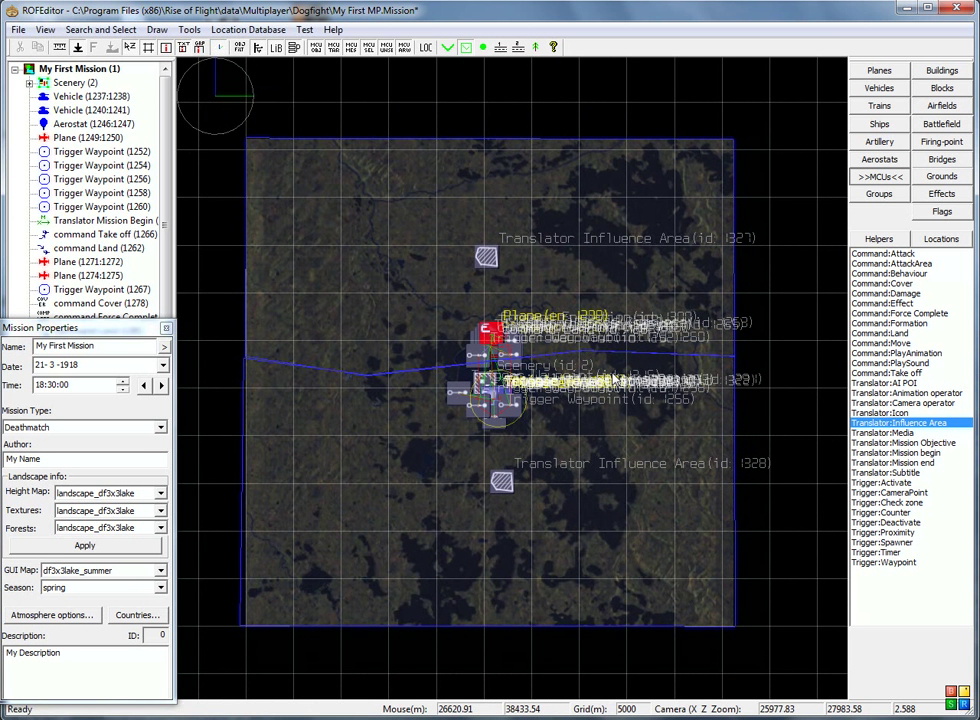